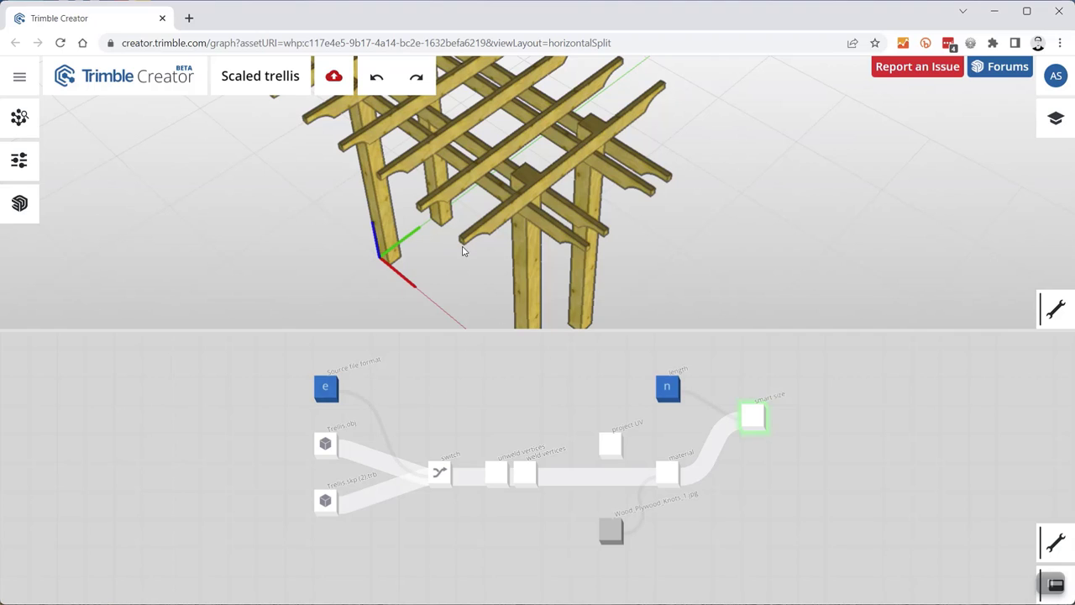
- Set the Scaled trellis length parameter to 2800 with the whole trellis in view
{"action": "mouse_move", "coordinate": [464, 251]}
{"action": "middle_mouse_down"}
{"action": "mouse_move", "coordinate": [485, 173]}
{"action": "mouse_move", "coordinate": [430, 159]}
{"action": "mouse_move", "coordinate": [460, 241]}
{"action": "mouse_move", "coordinate": [476, 235]}
{"action": "middle_mouse_up"}
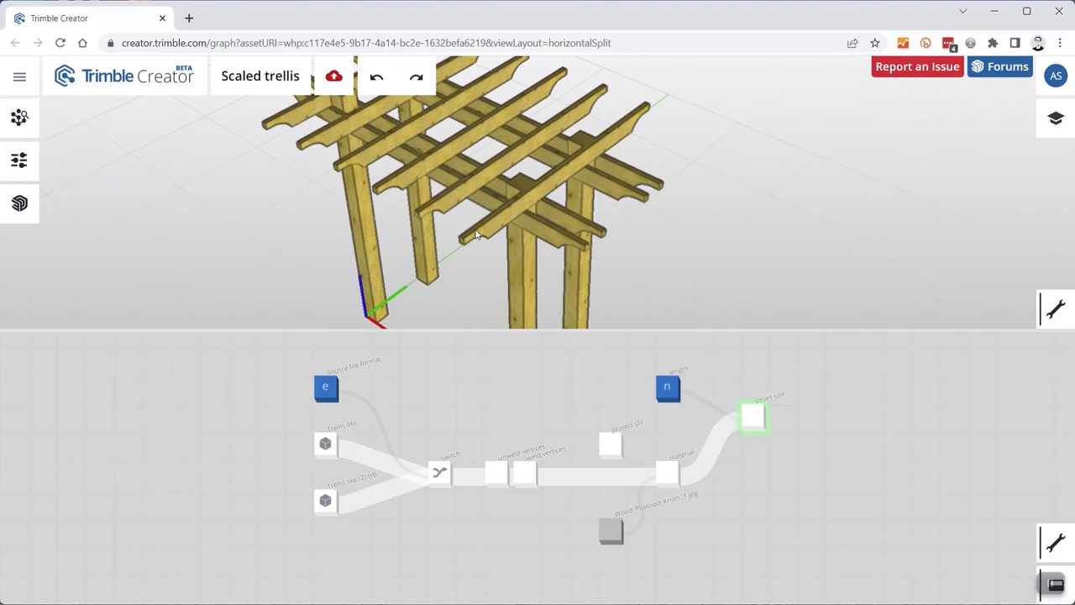
{"action": "scroll", "coordinate": [464, 211], "scroll_direction": "down", "scroll_amount": 5}
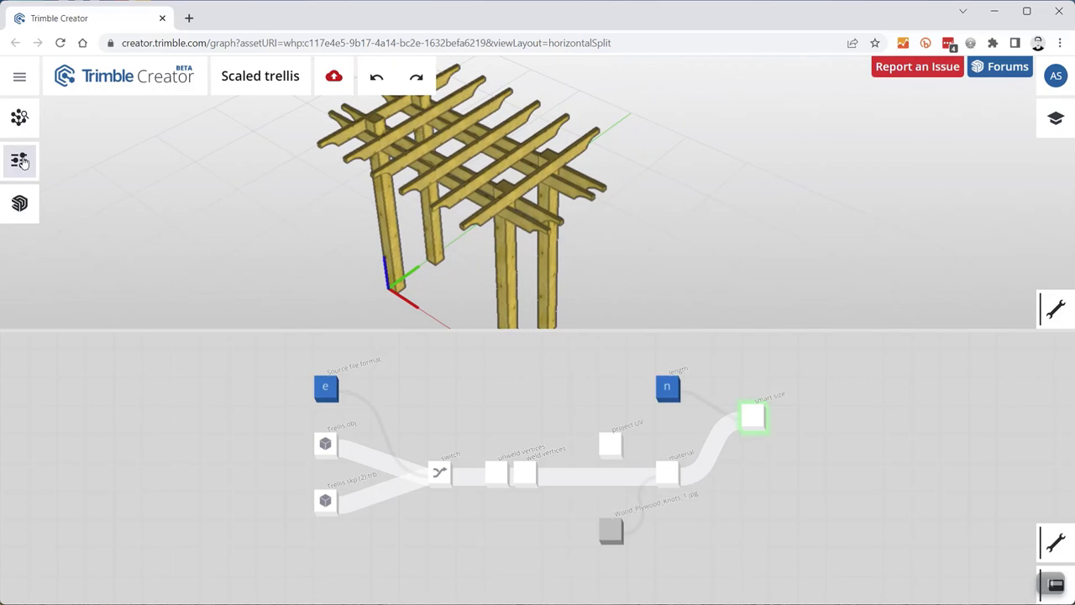
{"action": "left_click", "coordinate": [20, 159]}
{"action": "mouse_move", "coordinate": [11, 244]}
{"action": "left_mouse_down"}
{"action": "mouse_move", "coordinate": [53, 243]}
{"action": "mouse_move", "coordinate": [32, 243]}
{"action": "left_mouse_up"}
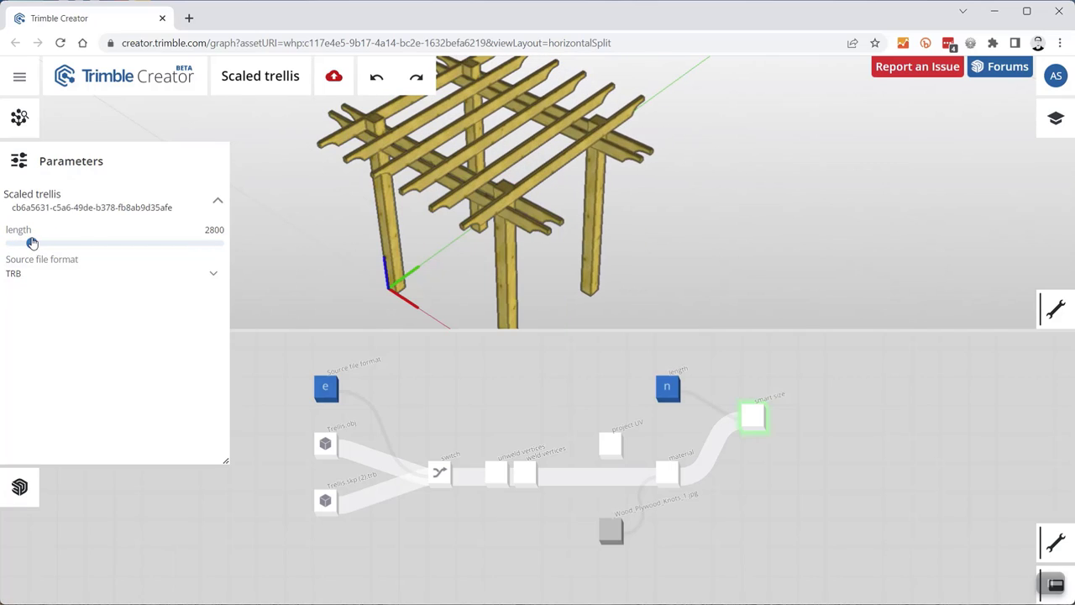
{"action": "left_click", "coordinate": [22, 175]}
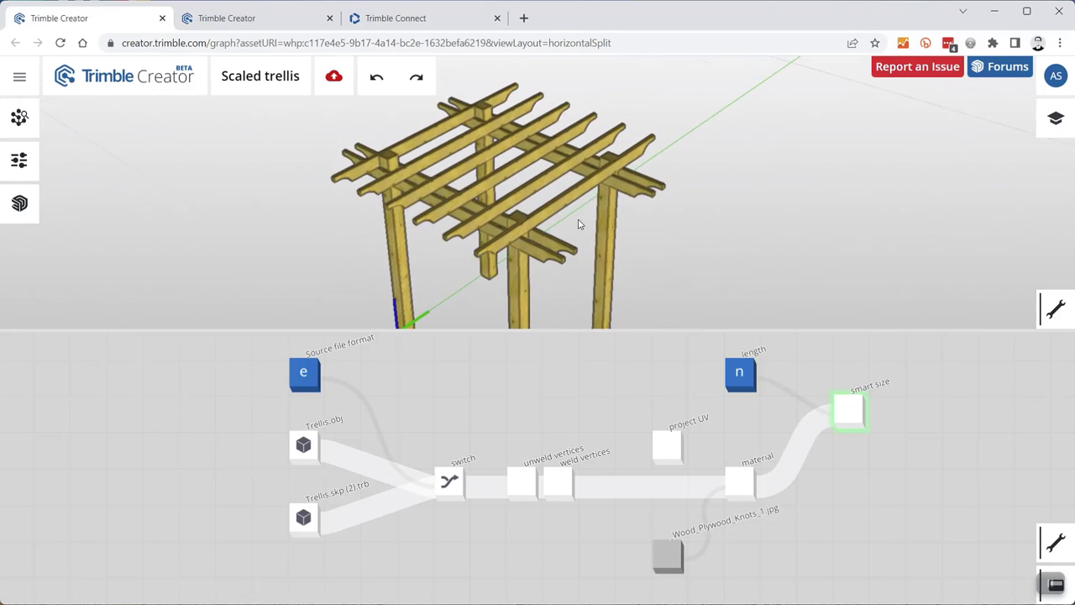
- Examine the trellis graph from the two source files through the switch, vertex and material nodes to smart size, along with the textured model
{"action": "middle_click_drag", "start_coordinate": [575, 237], "coordinate": [537, 243]}
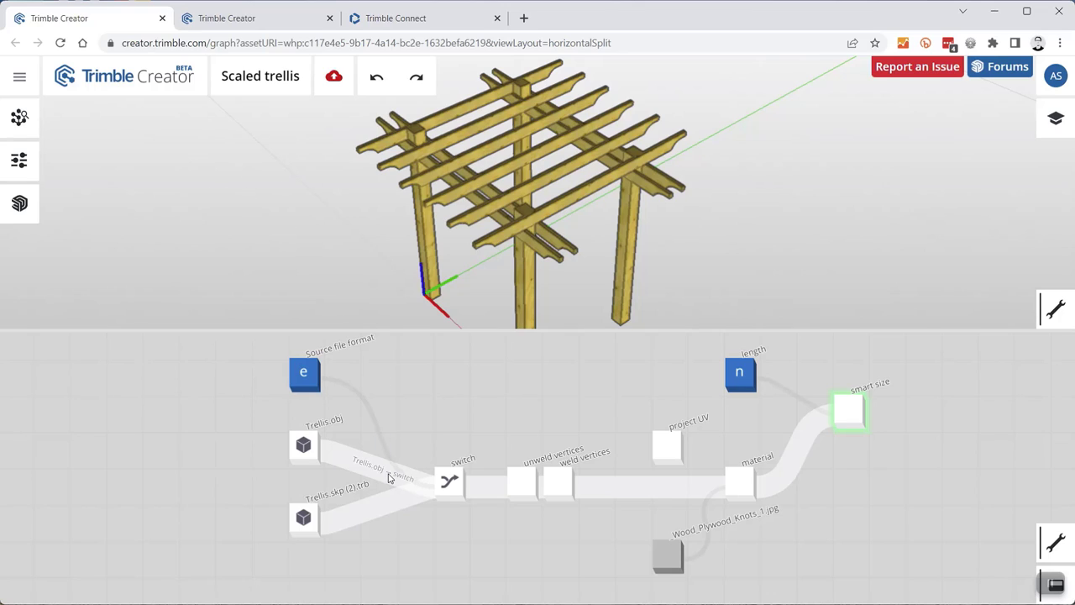
{"action": "scroll", "coordinate": [465, 473], "scroll_direction": "up", "scroll_amount": 5}
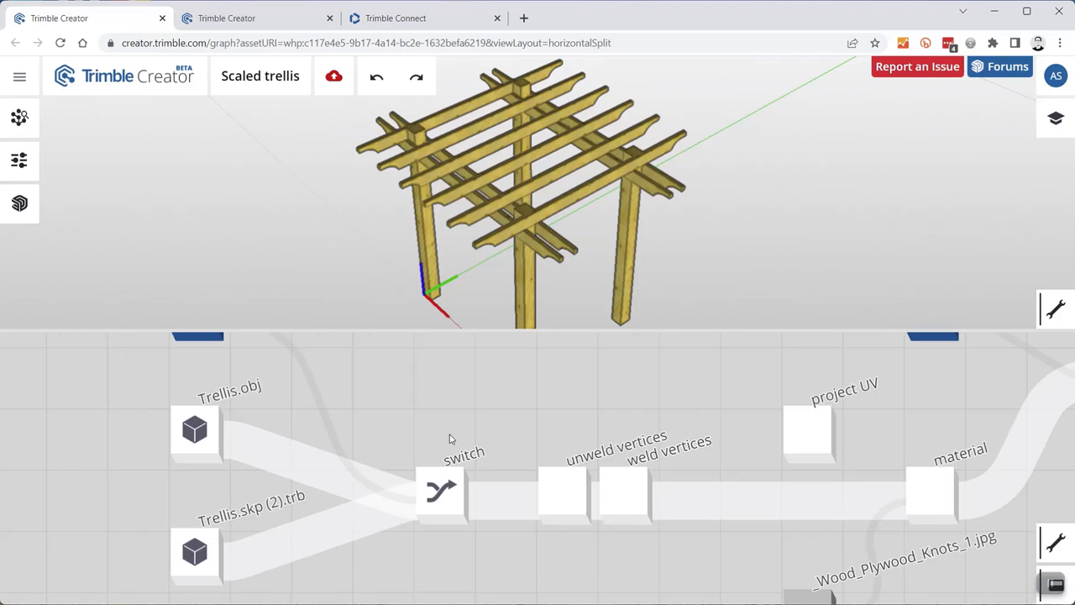
{"action": "left_click_drag", "start_coordinate": [427, 396], "coordinate": [538, 379]}
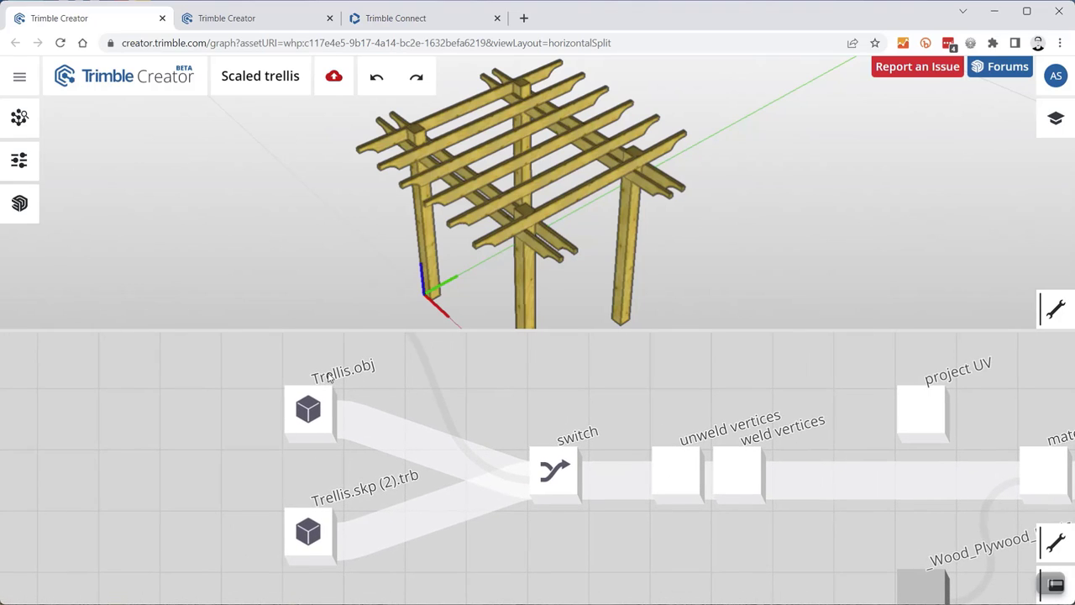
{"action": "mouse_move", "coordinate": [314, 420]}
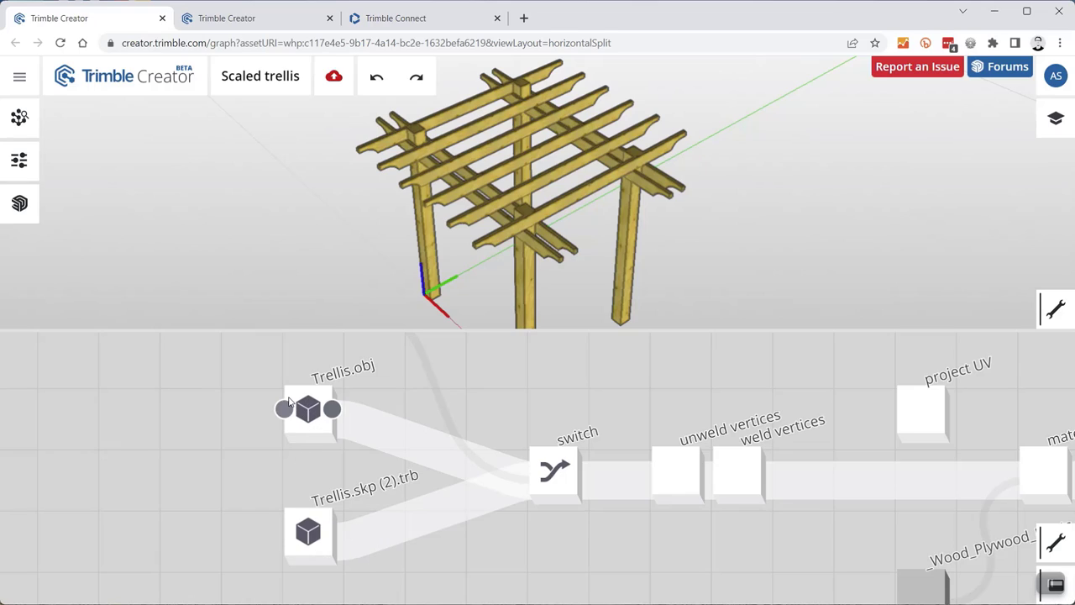
{"action": "mouse_move", "coordinate": [540, 476]}
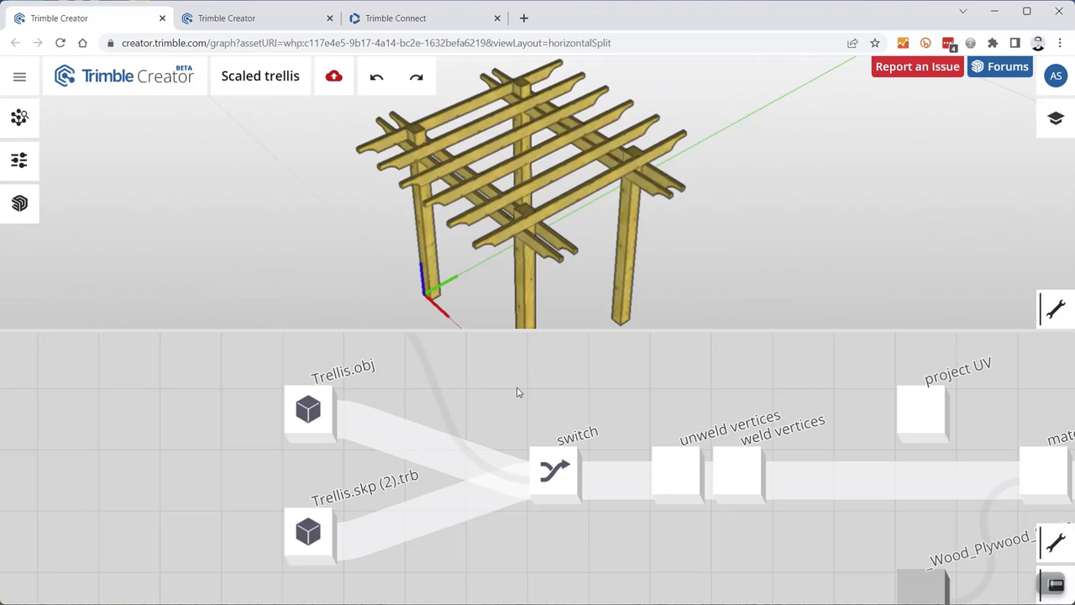
{"action": "left_click_drag", "start_coordinate": [519, 392], "coordinate": [355, 391]}
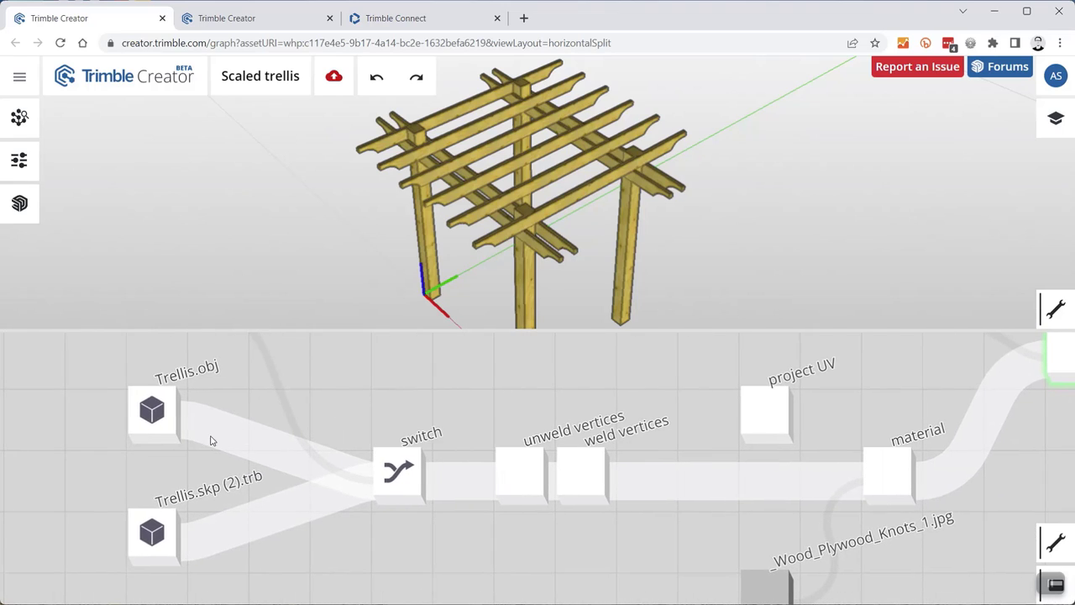
{"action": "mouse_move", "coordinate": [177, 437]}
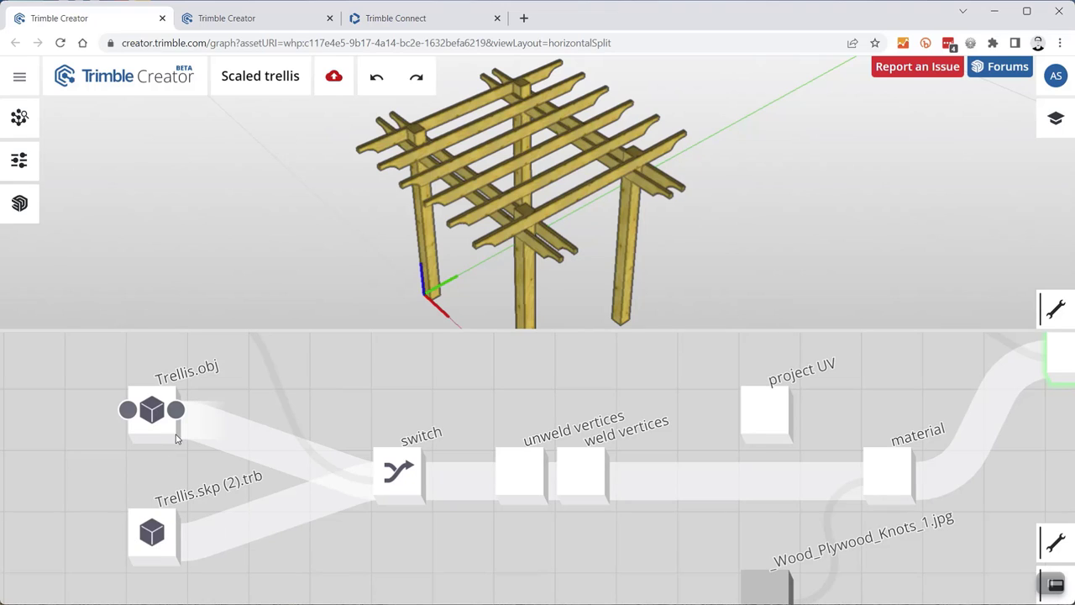
{"action": "mouse_move", "coordinate": [622, 456]}
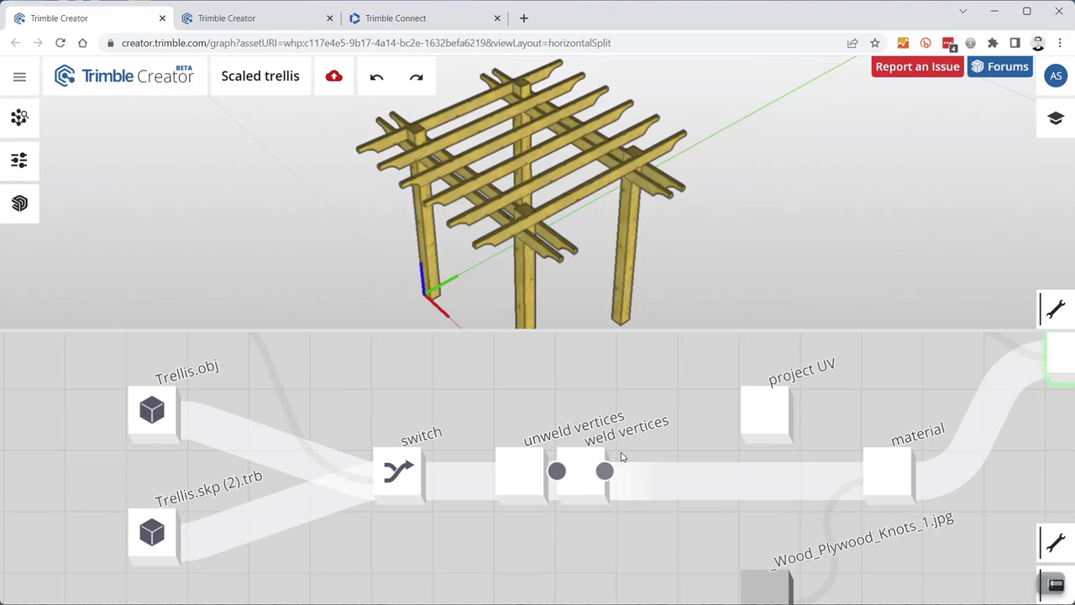
{"action": "left_click_drag", "start_coordinate": [684, 391], "coordinate": [439, 367]}
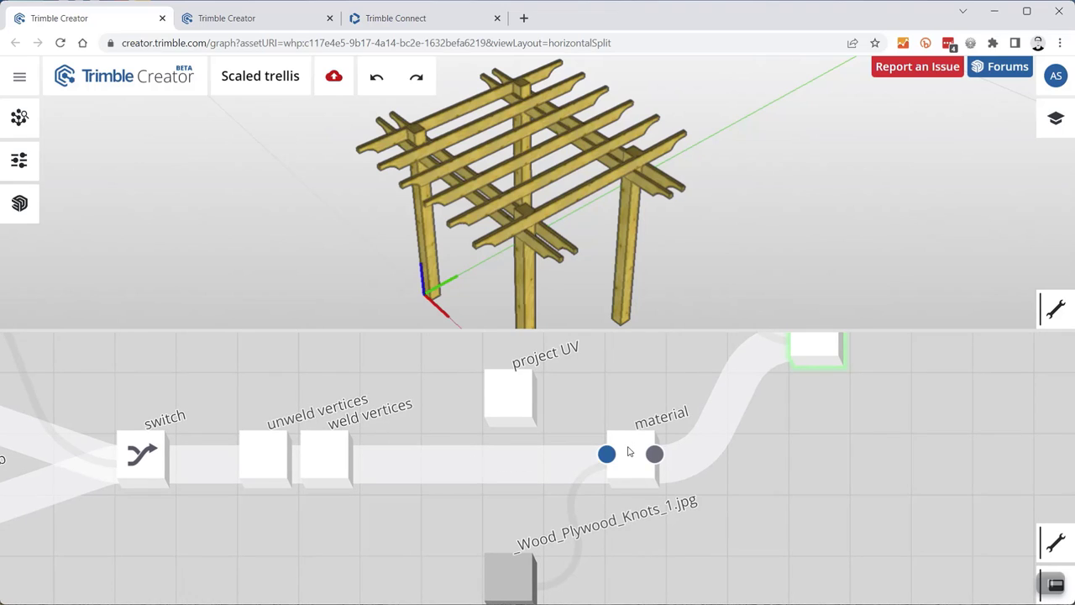
{"action": "scroll", "coordinate": [518, 290], "scroll_direction": "up", "scroll_amount": 2}
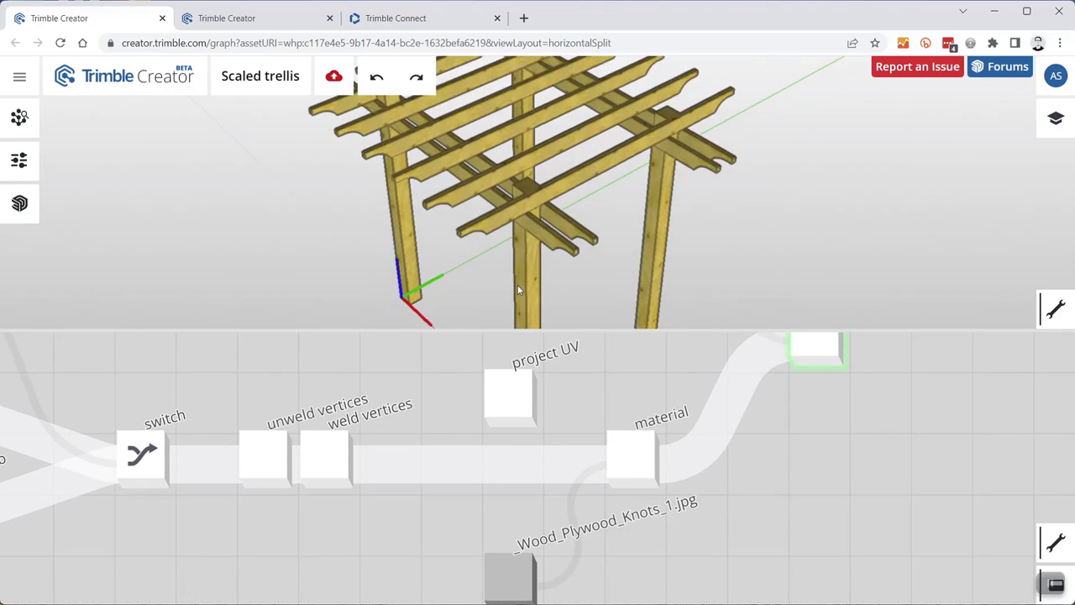
{"action": "scroll", "coordinate": [519, 290], "scroll_direction": "up", "scroll_amount": 2}
{"action": "mouse_move", "coordinate": [530, 210]}
{"action": "middle_mouse_down"}
{"action": "mouse_move", "coordinate": [509, 180]}
{"action": "mouse_move", "coordinate": [531, 150]}
{"action": "mouse_move", "coordinate": [574, 156]}
{"action": "mouse_move", "coordinate": [559, 209]}
{"action": "mouse_move", "coordinate": [538, 223]}
{"action": "middle_mouse_up"}
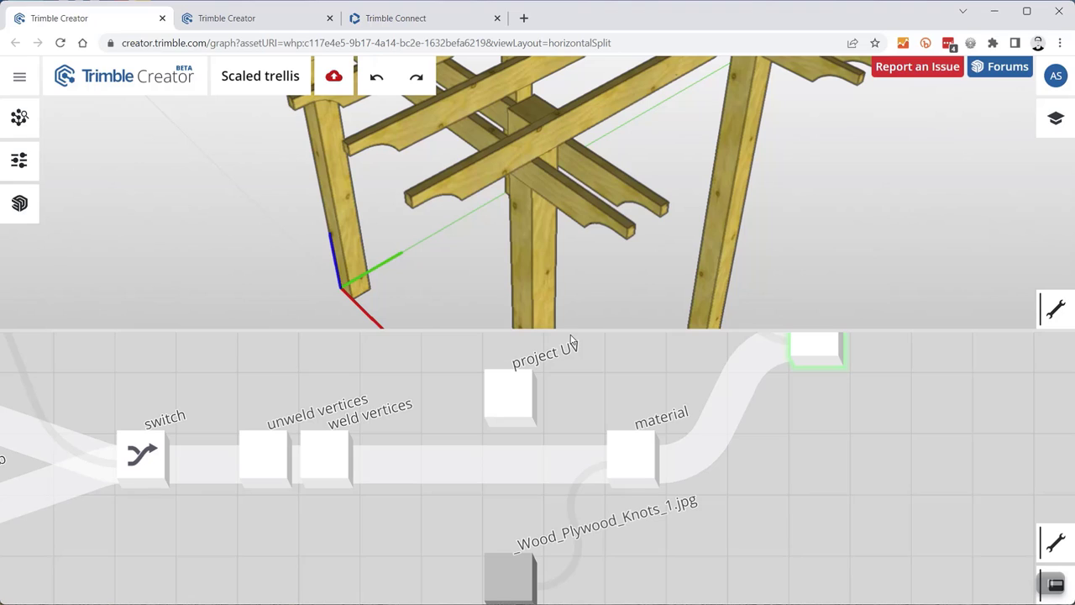
{"action": "left_click_drag", "start_coordinate": [616, 367], "coordinate": [511, 473]}
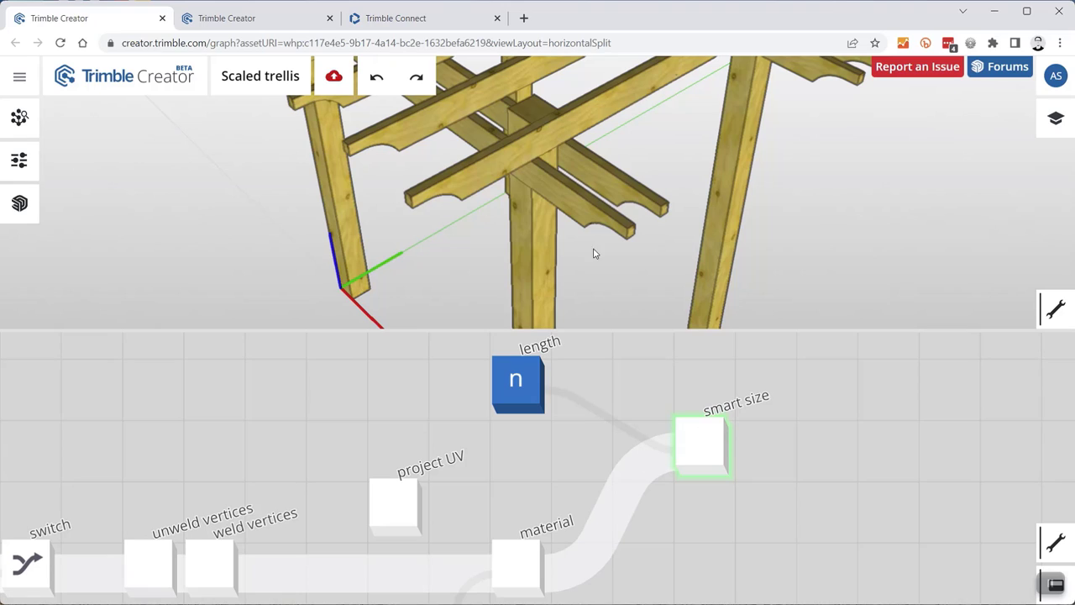
- Set the Scaled trellis length parameter to 3200 and close the parameters
{"action": "scroll", "coordinate": [579, 216], "scroll_direction": "down", "scroll_amount": 3}
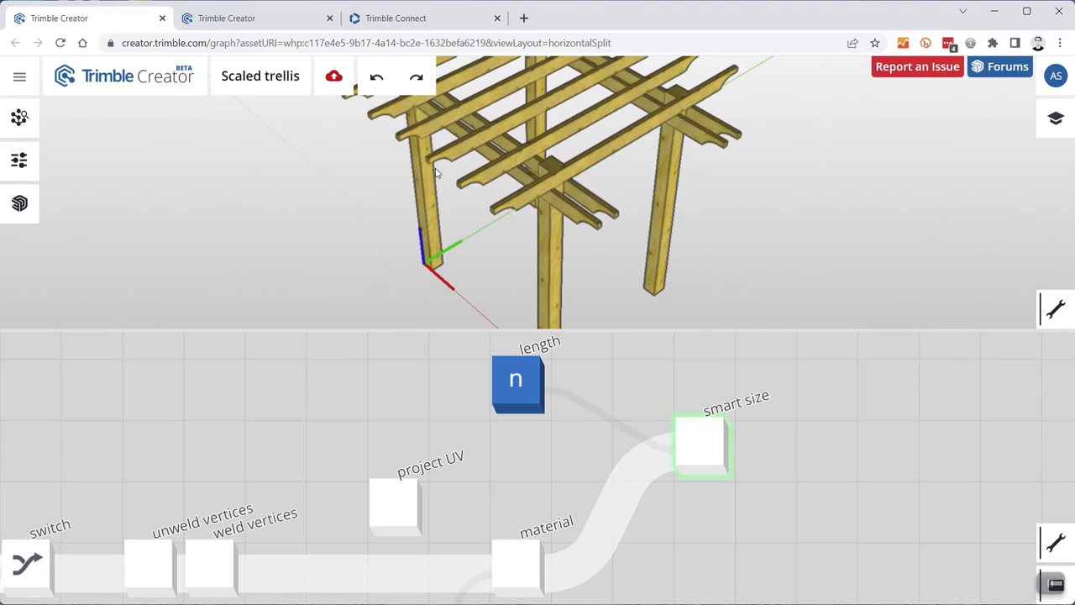
{"action": "left_click", "coordinate": [20, 162]}
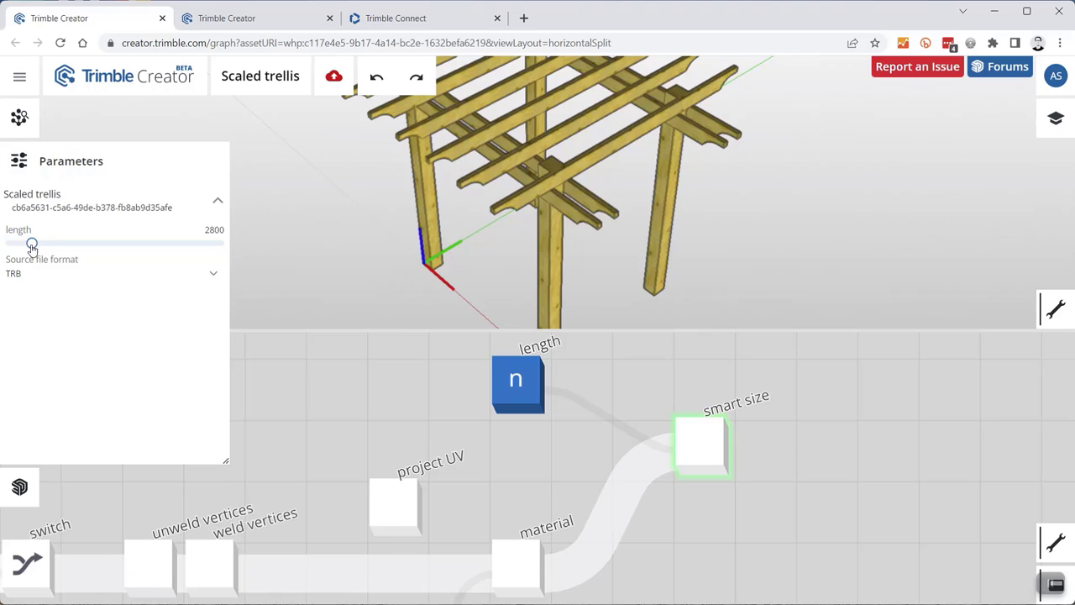
{"action": "mouse_move", "coordinate": [36, 244]}
{"action": "left_mouse_down"}
{"action": "mouse_move", "coordinate": [61, 244]}
{"action": "mouse_move", "coordinate": [44, 249]}
{"action": "left_mouse_up"}
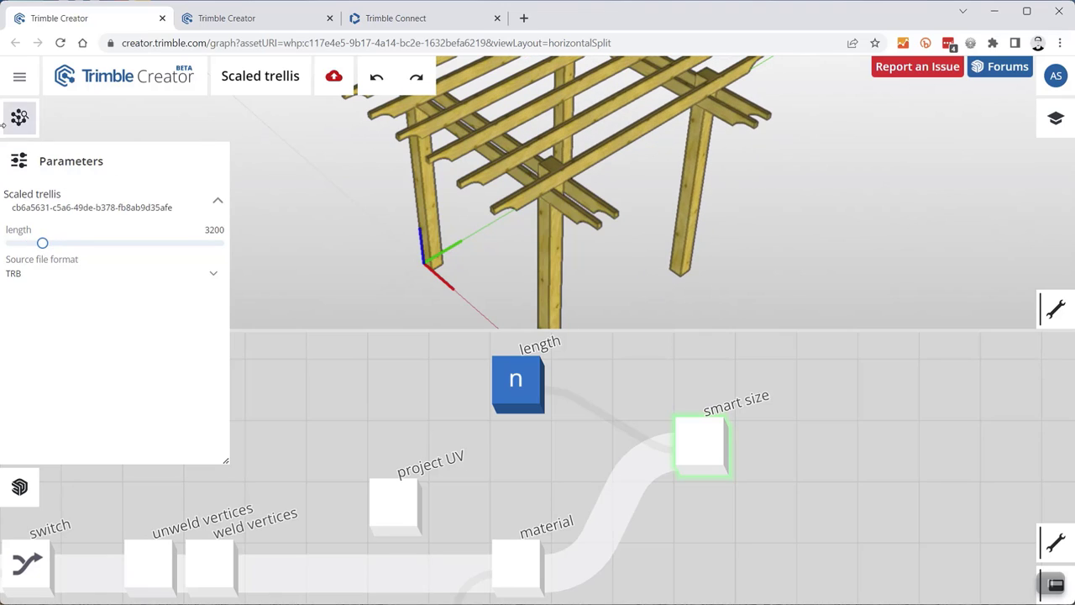
{"action": "left_click", "coordinate": [20, 162]}
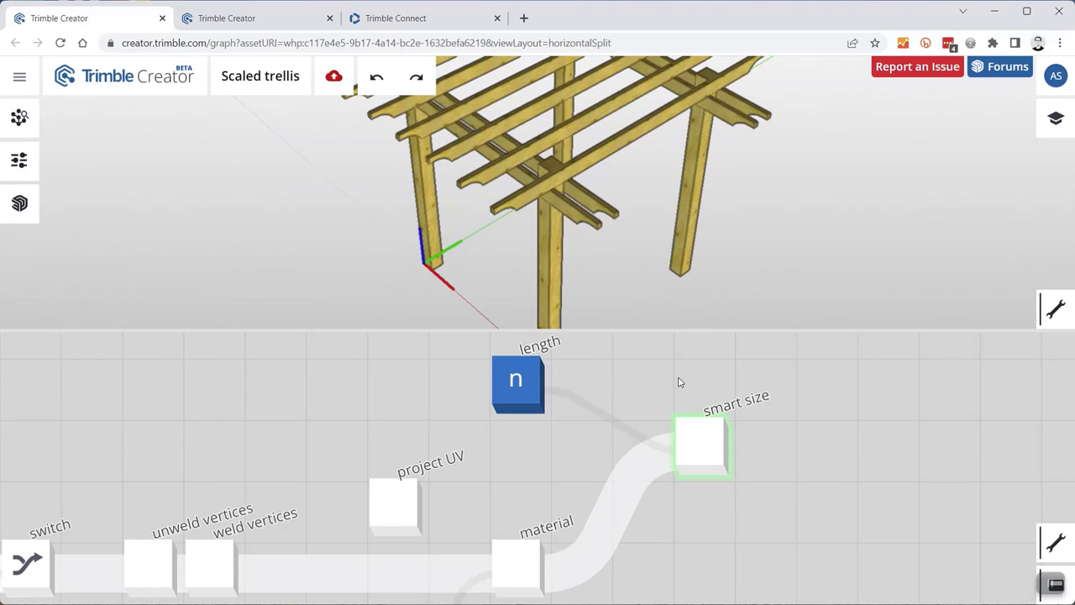
- Bring up the blank Untitled graph that is open in the other Trimble Creator page
{"action": "scroll", "coordinate": [723, 403], "scroll_direction": "down", "scroll_amount": 5}
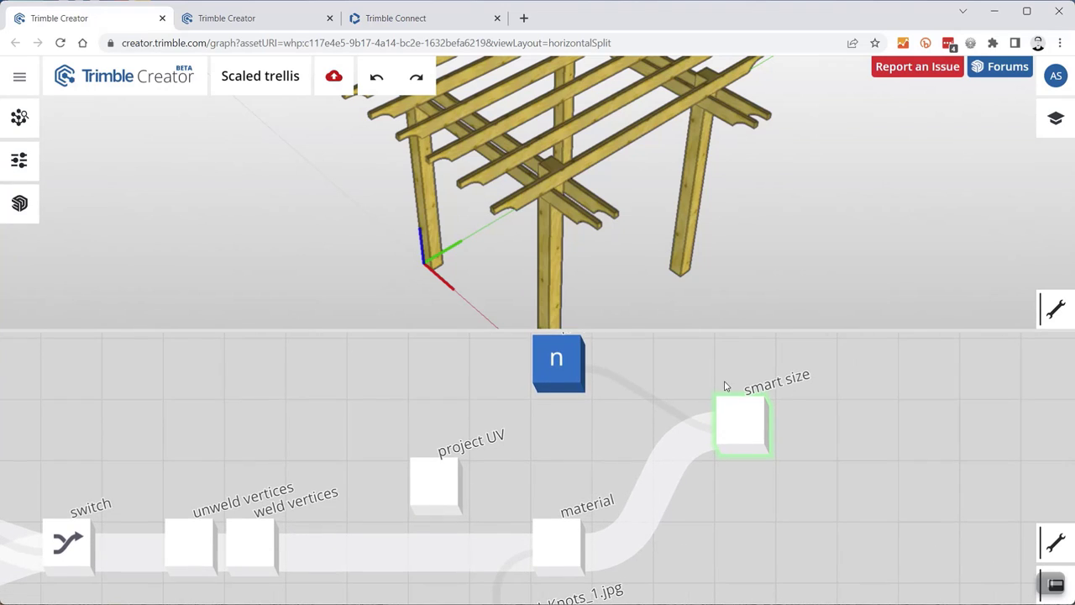
{"action": "left_click_drag", "start_coordinate": [348, 417], "coordinate": [403, 404]}
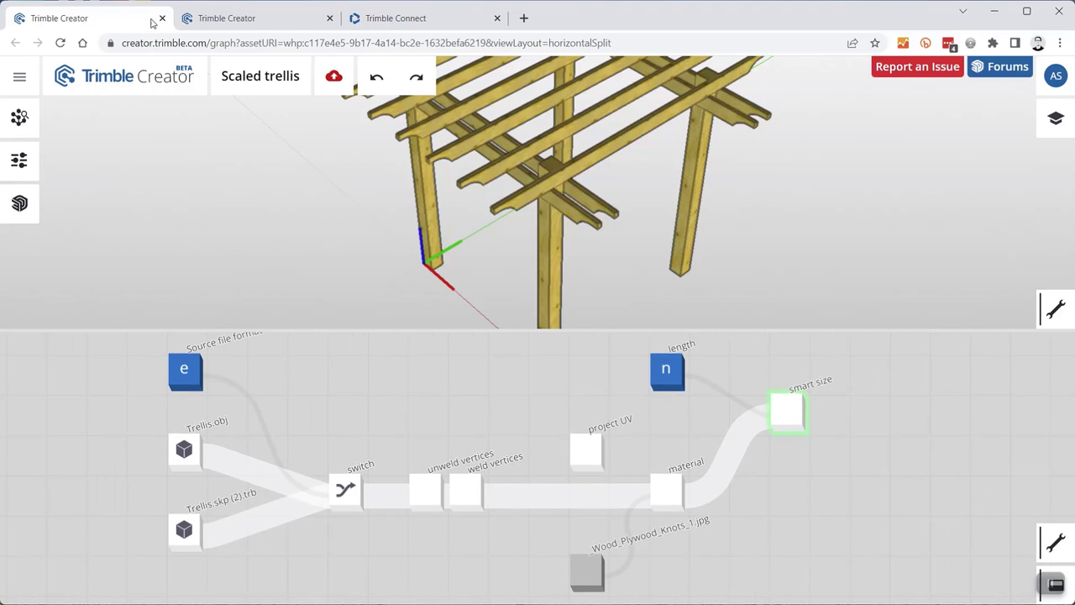
{"action": "left_click", "coordinate": [241, 16]}
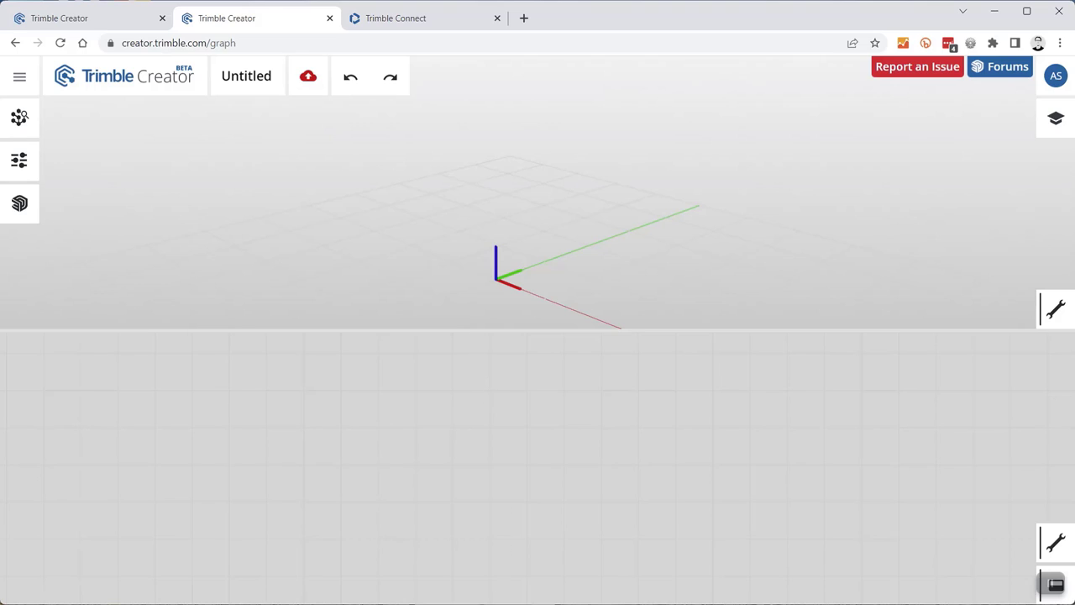
- Switch to Trellis.skp in SketchUp and inspect the beam and post components, leaving nothing selected
{"action": "key", "text": "alt+Tab"}
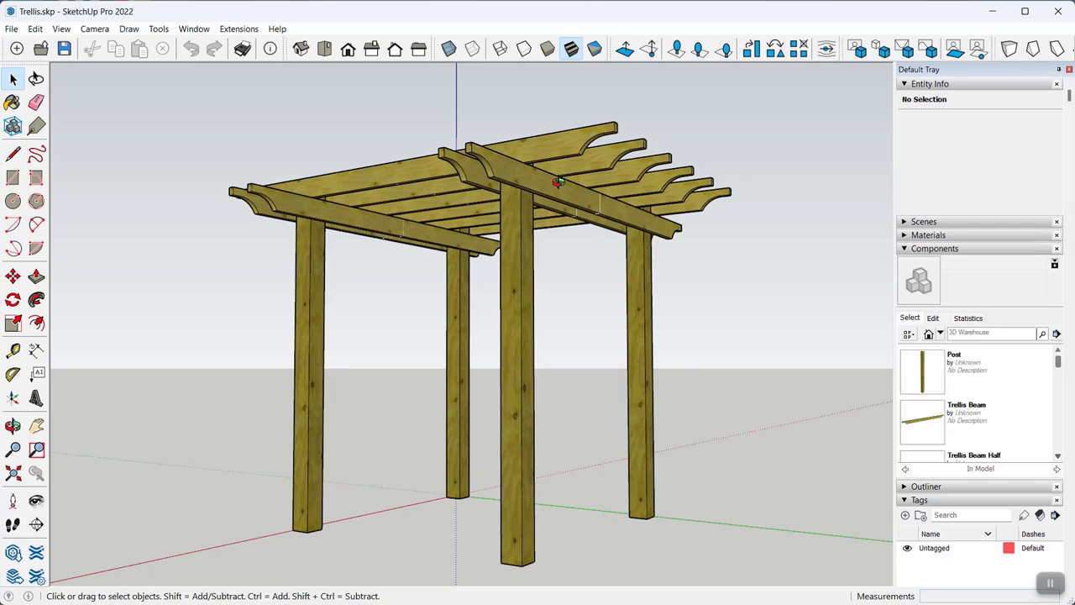
{"action": "middle_click_drag", "start_coordinate": [557, 180], "coordinate": [502, 181]}
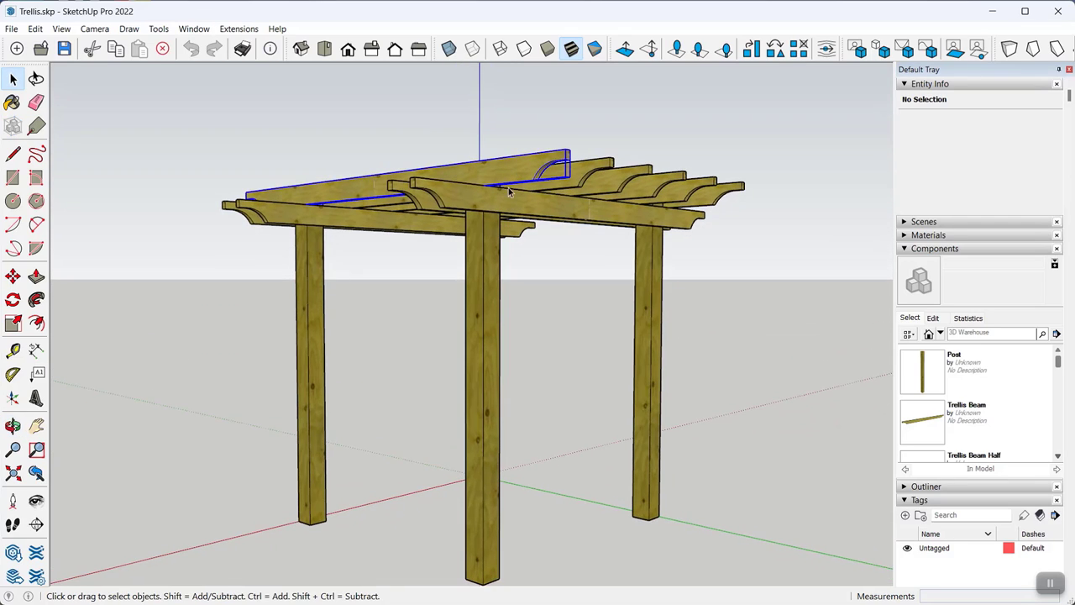
{"action": "left_click", "coordinate": [501, 202]}
{"action": "left_click", "coordinate": [488, 252]}
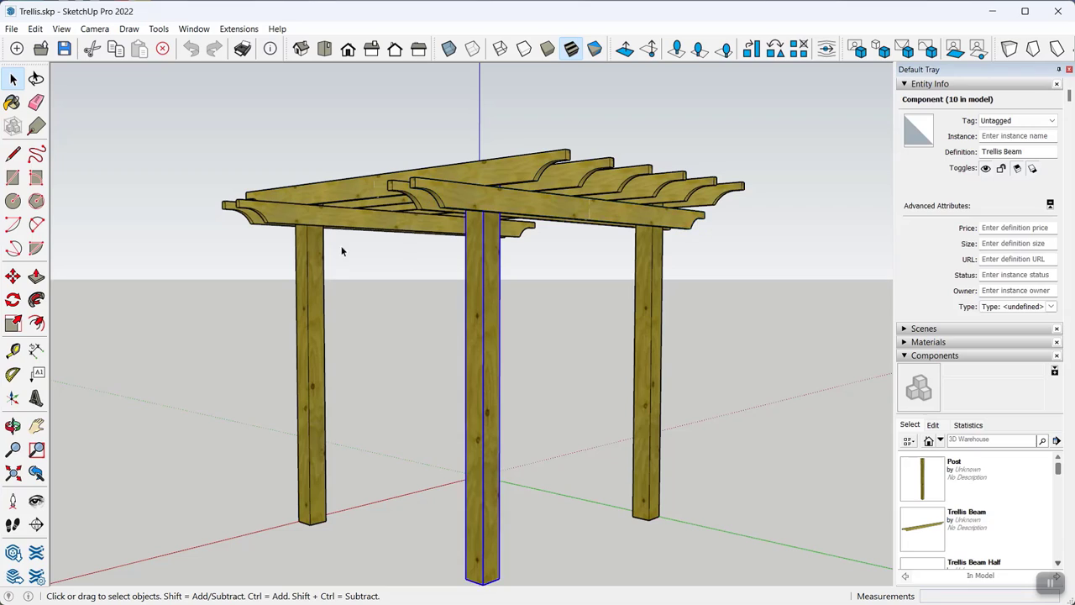
{"action": "left_click", "coordinate": [303, 216]}
{"action": "left_click", "coordinate": [345, 197]}
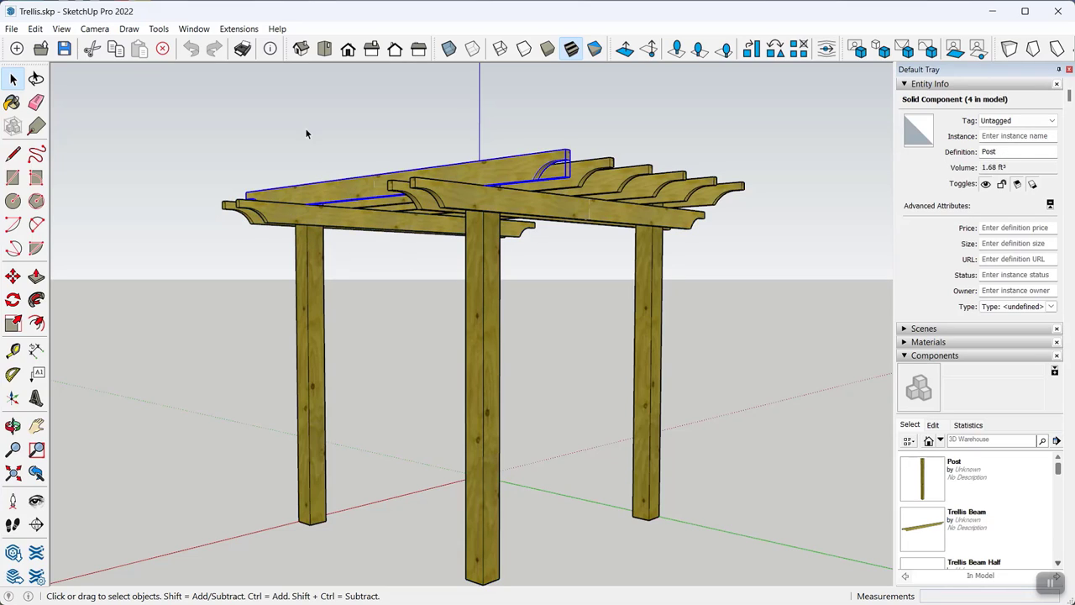
{"action": "left_click", "coordinate": [305, 127]}
{"action": "scroll", "coordinate": [472, 192], "scroll_direction": "down", "scroll_amount": 1}
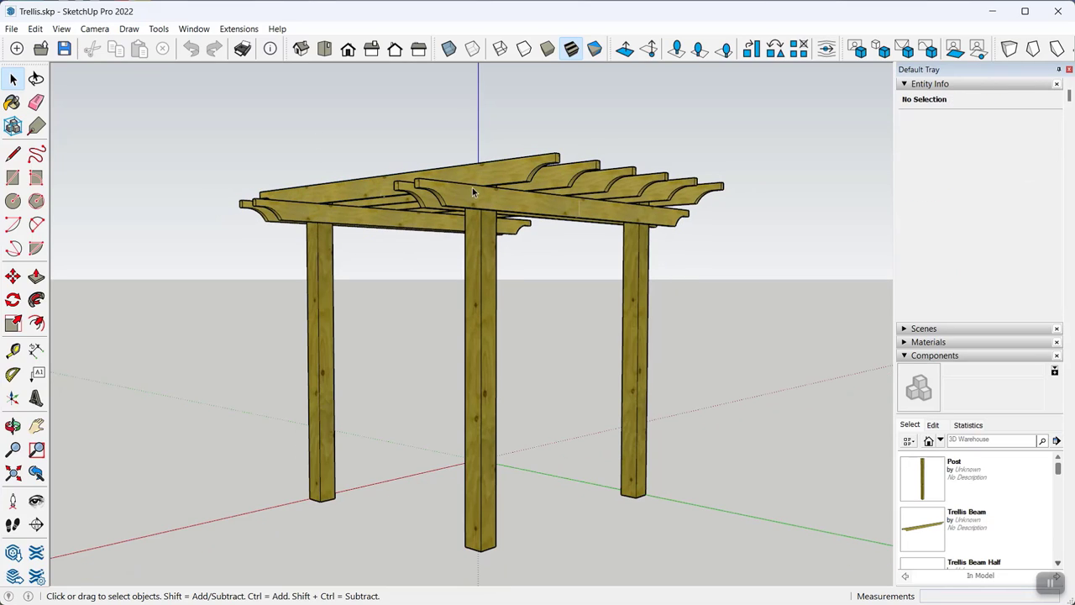
- Start a 3D model export of the trellis as Trellis.obj in the OBJ File (*.obj) format
{"action": "left_click", "coordinate": [12, 29]}
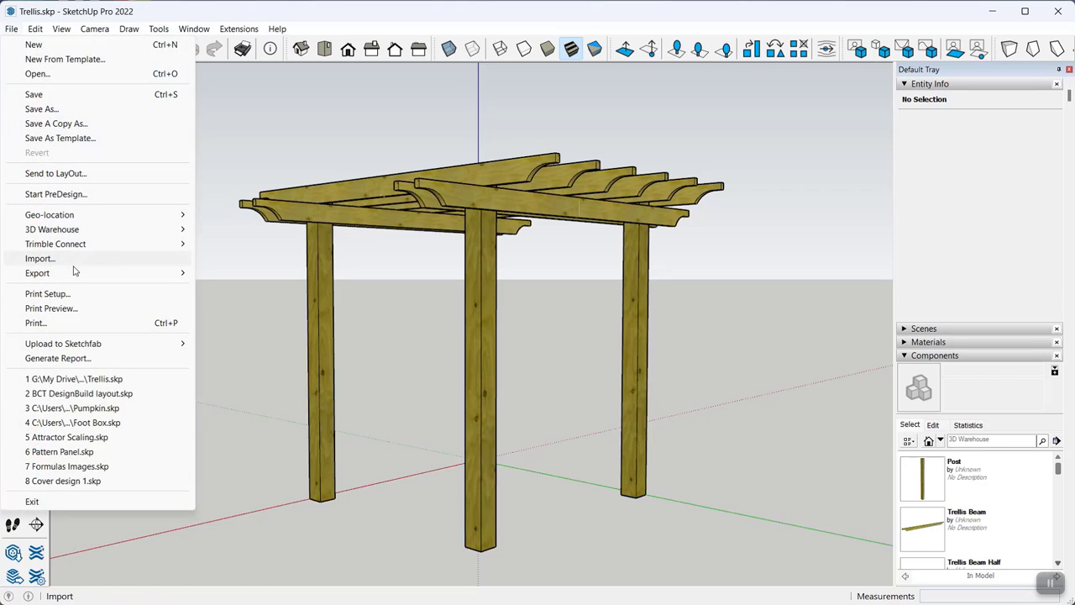
{"action": "mouse_move", "coordinate": [75, 273]}
{"action": "left_click", "coordinate": [210, 275]}
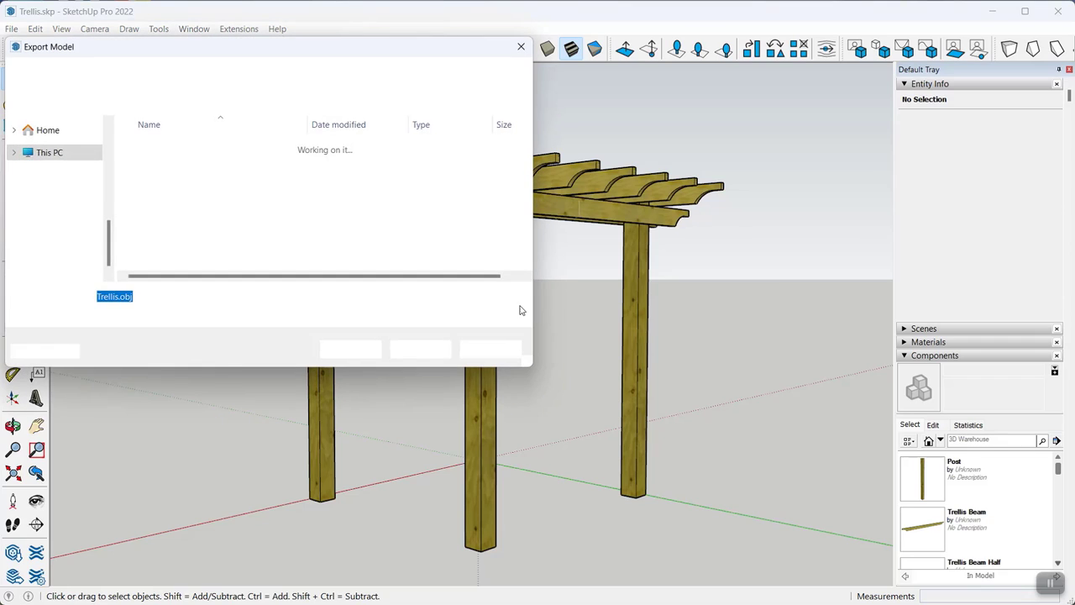
{"action": "left_click_drag", "start_coordinate": [303, 53], "coordinate": [403, 108]}
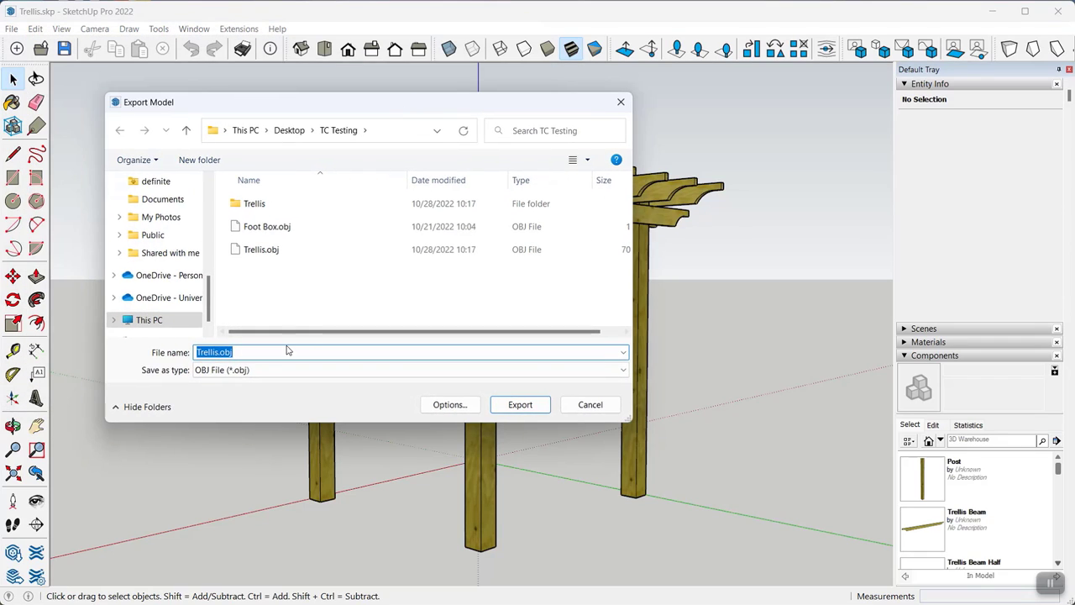
{"action": "left_click", "coordinate": [230, 372]}
{"action": "left_click", "coordinate": [232, 371]}
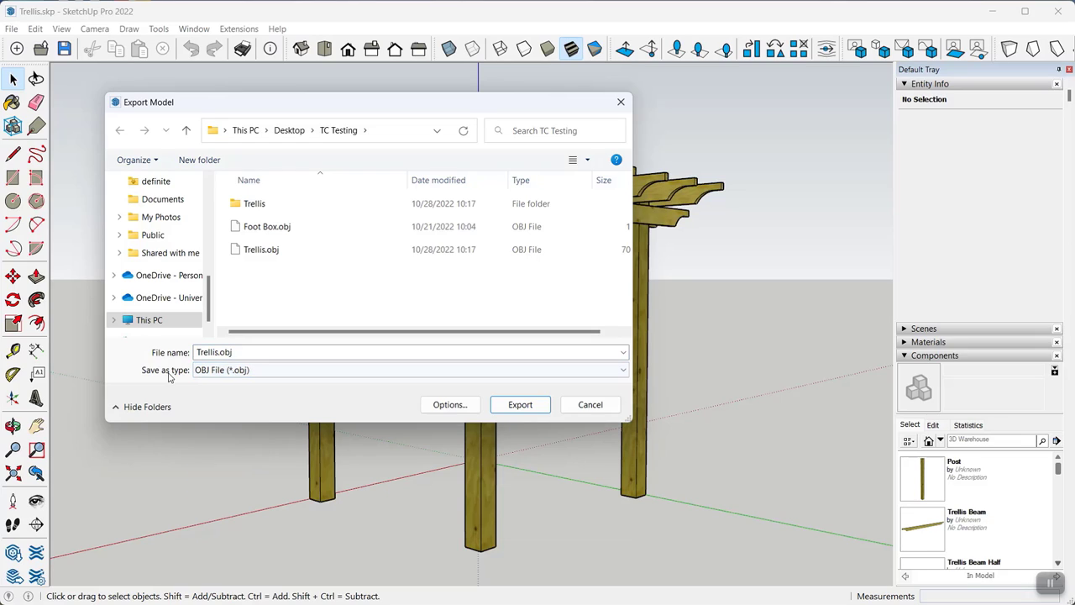
- Review the OBJ export options, including triangulated faces, texture maps and the available units, and cancel the export
{"action": "left_click", "coordinate": [443, 407]}
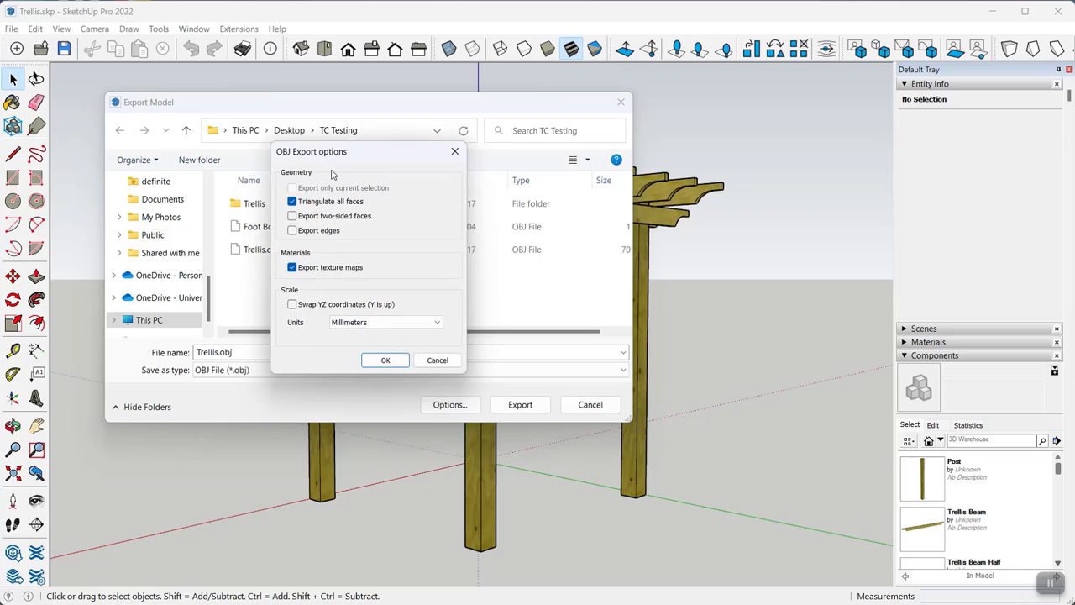
{"action": "left_click_drag", "start_coordinate": [357, 161], "coordinate": [385, 152]}
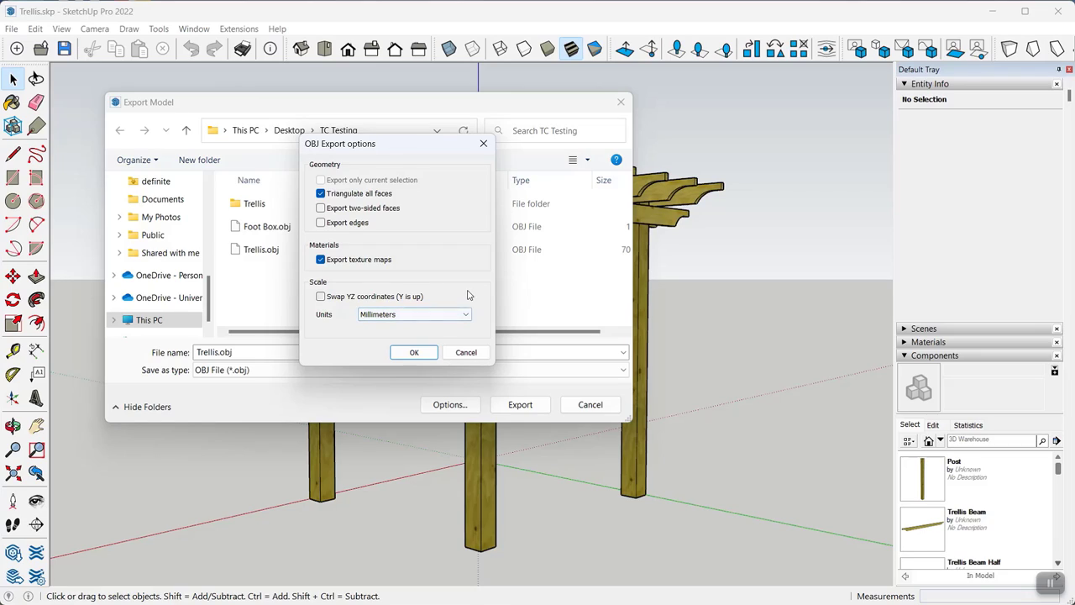
{"action": "left_click", "coordinate": [377, 315]}
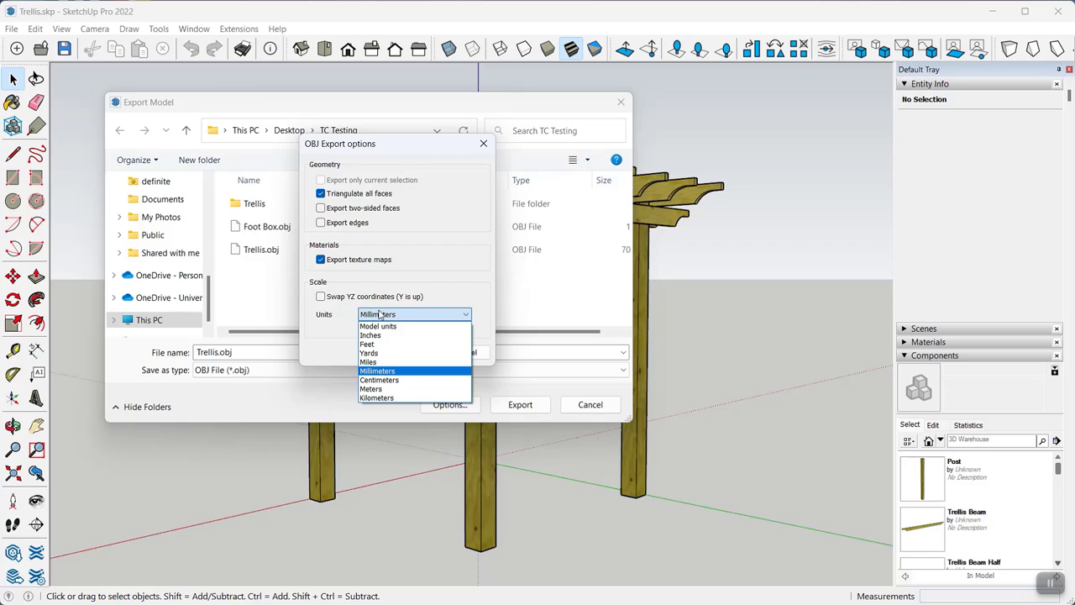
{"action": "left_click", "coordinate": [480, 311]}
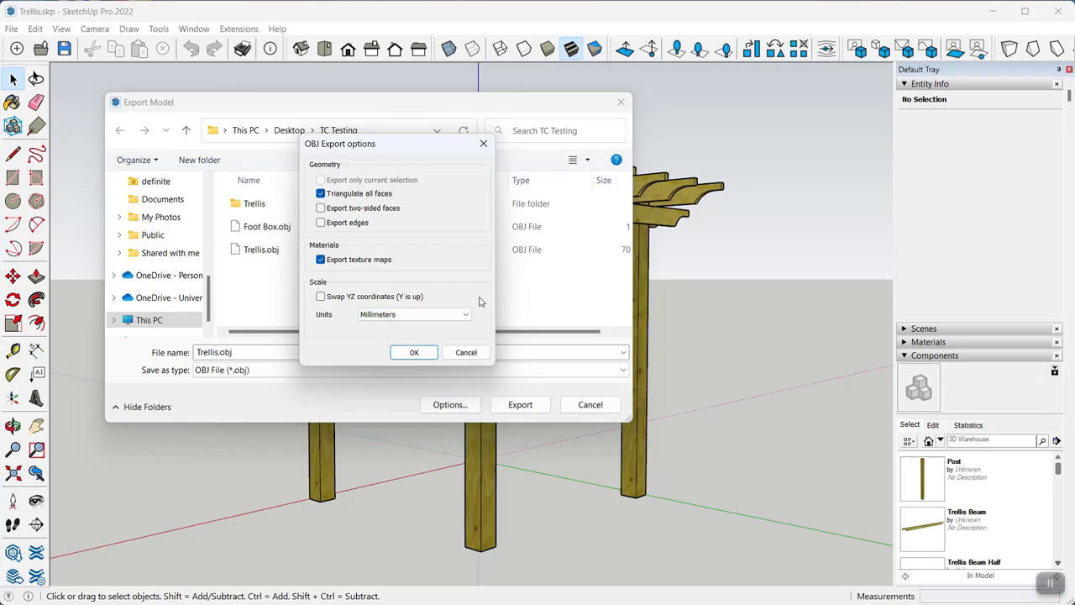
{"action": "left_click", "coordinate": [413, 353]}
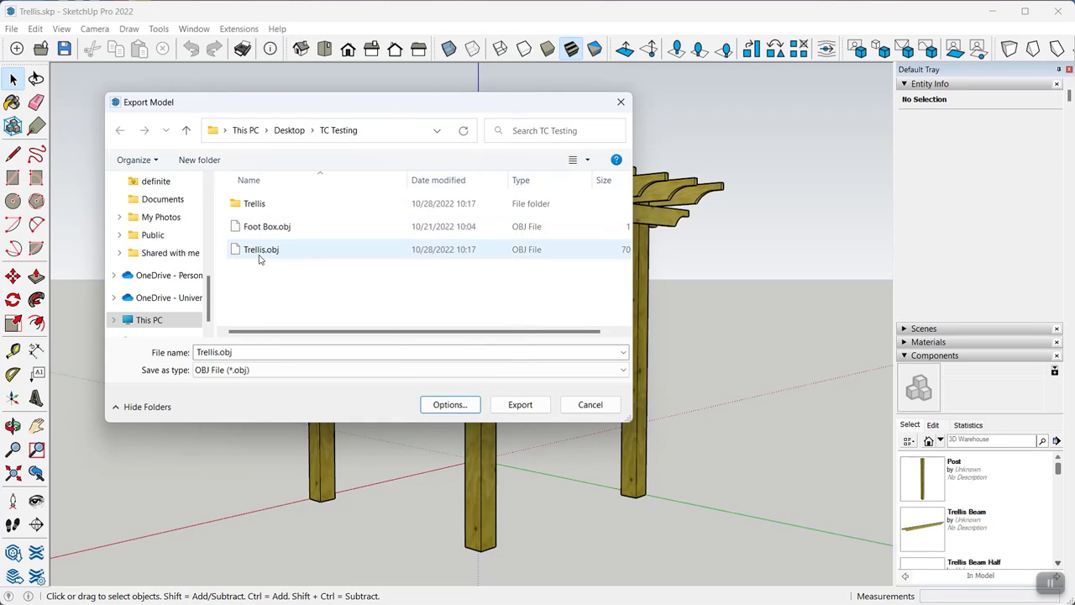
{"action": "left_click", "coordinate": [594, 409]}
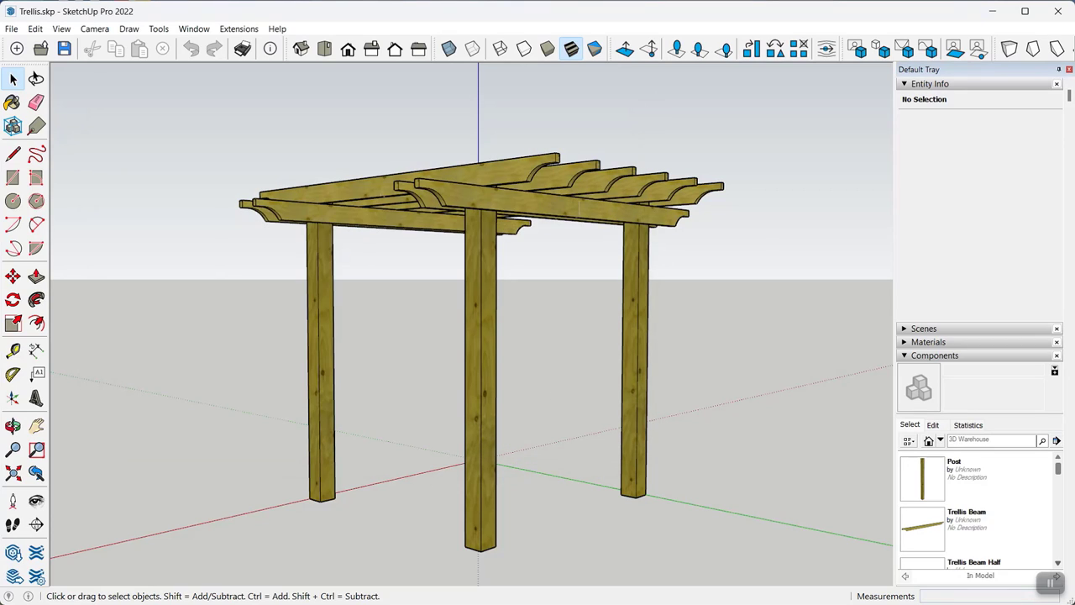
- Switch to the TC Testing folder in File Explorer and look through the wood texture images in its Trellis subfolder
{"action": "left_click", "coordinate": [991, 11]}
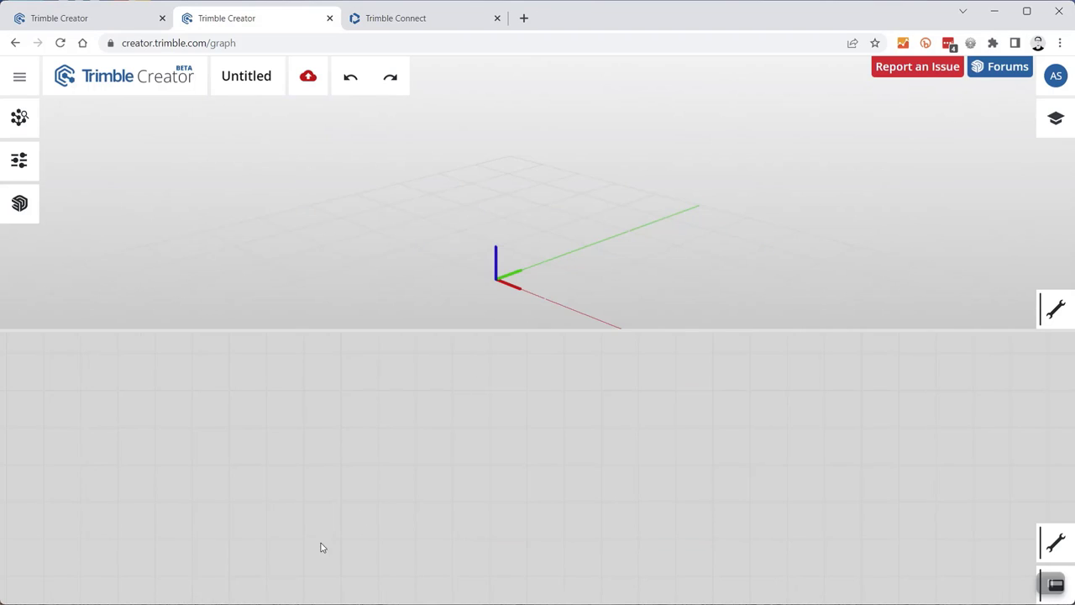
{"action": "key", "text": "alt+Tab"}
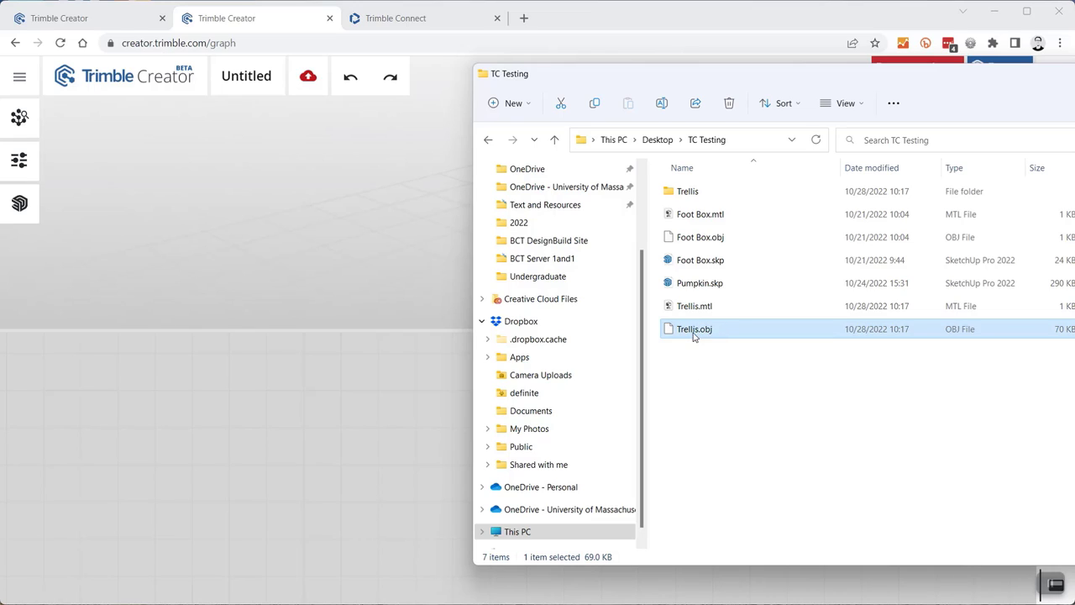
{"action": "left_click", "coordinate": [710, 192]}
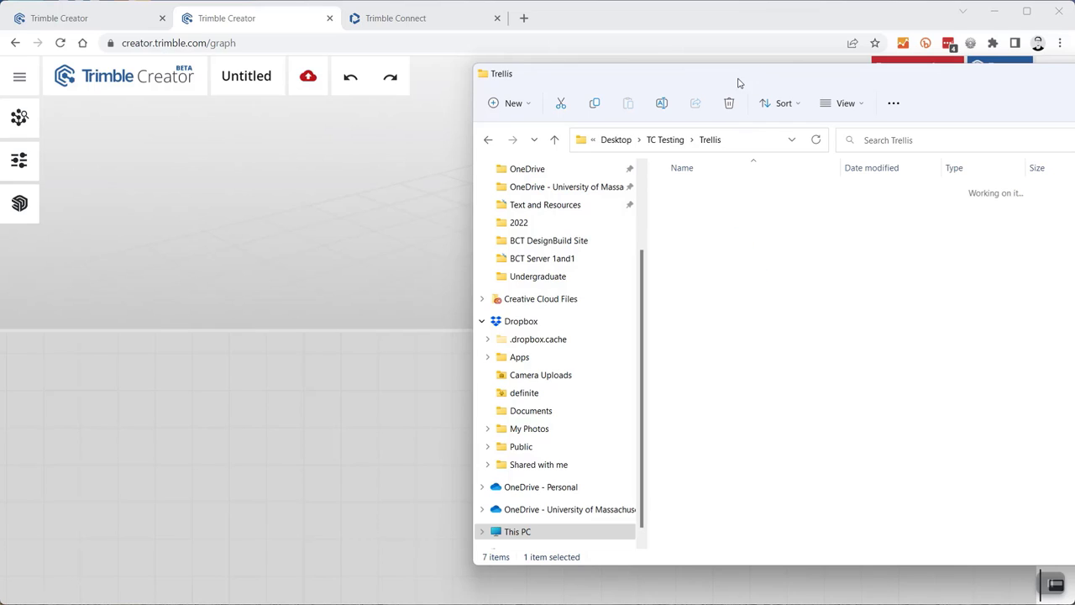
{"action": "left_click_drag", "start_coordinate": [738, 82], "coordinate": [676, 88]}
{"action": "left_click", "coordinate": [640, 209]}
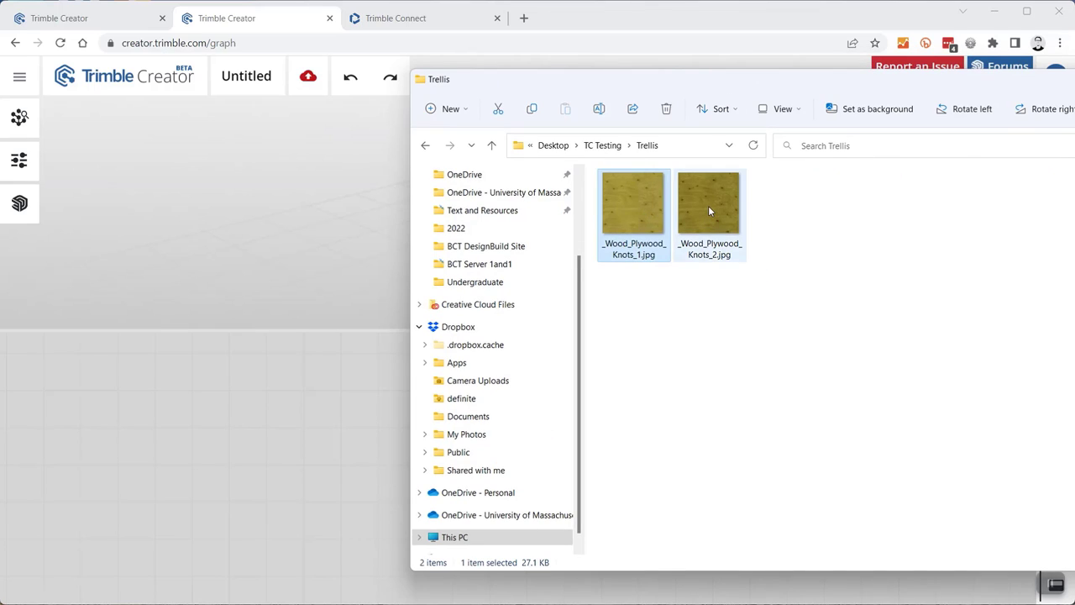
{"action": "left_click", "coordinate": [708, 210]}
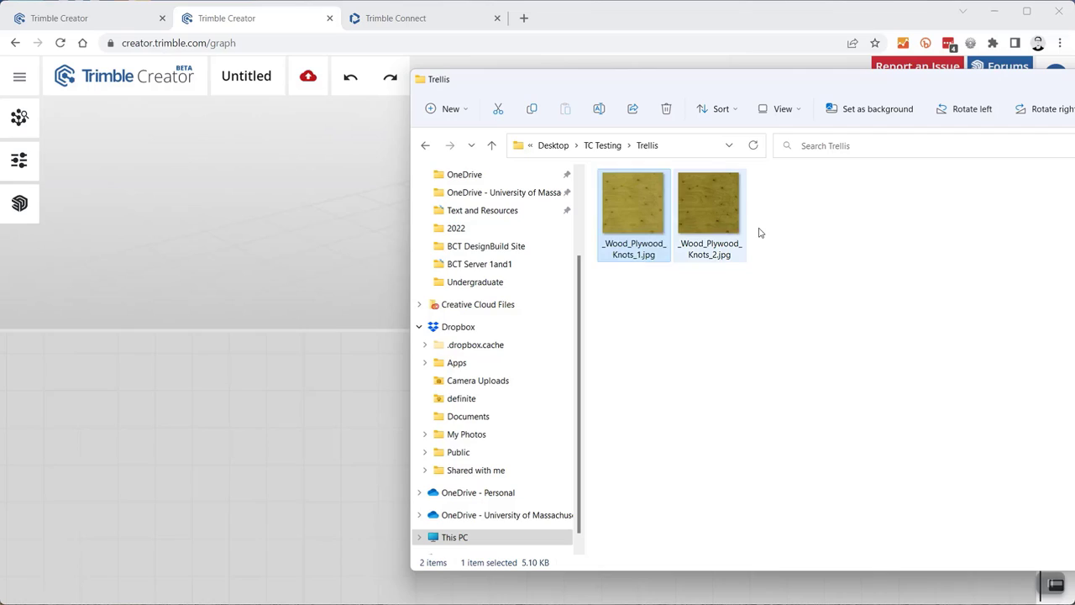
{"action": "left_click", "coordinate": [614, 146]}
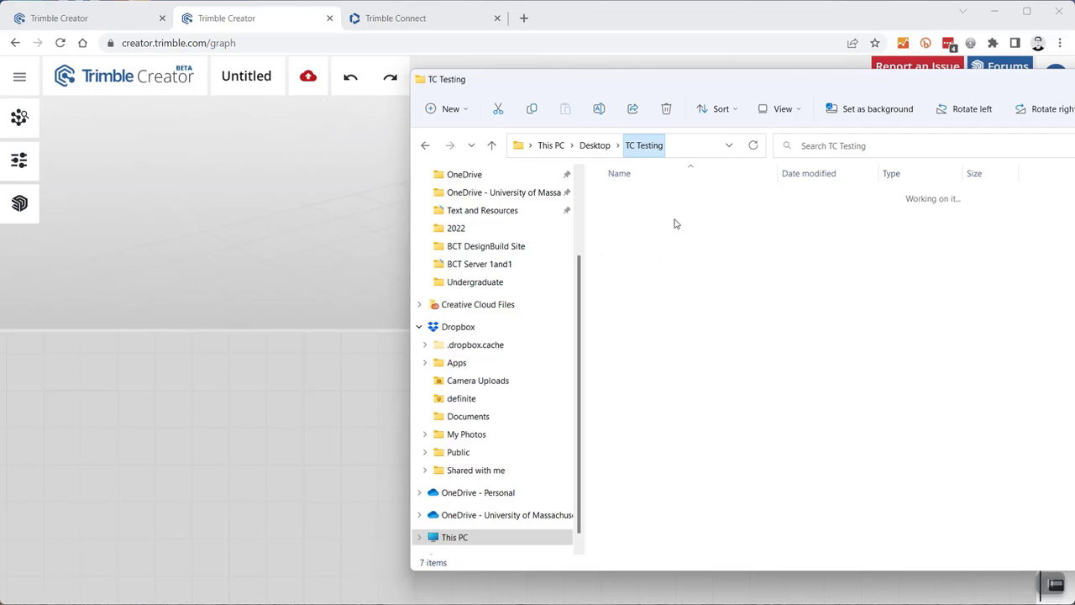
- Add Trellis.obj from the TC Testing folder to the blank Trimble Creator graph as a node
{"action": "left_click", "coordinate": [656, 336], "text": "ctrl"}
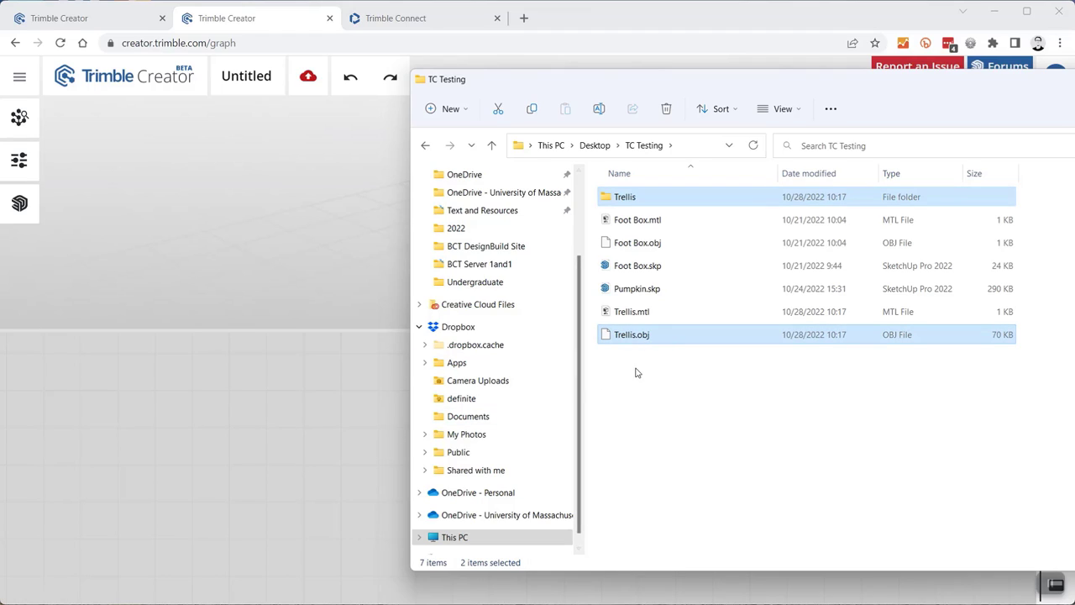
{"action": "left_click", "coordinate": [641, 338]}
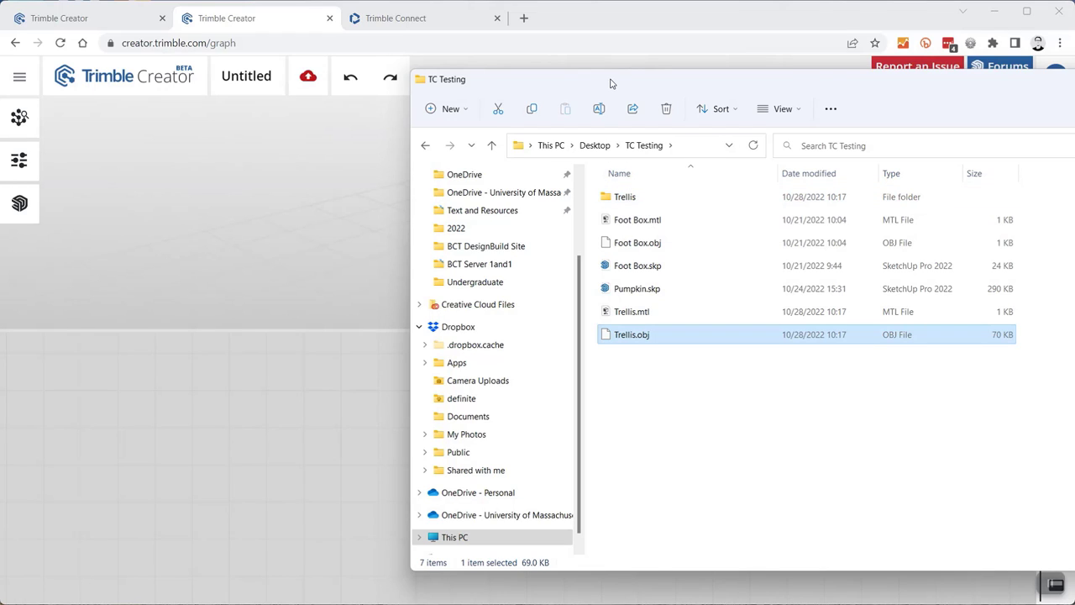
{"action": "left_click_drag", "start_coordinate": [610, 84], "coordinate": [774, 78]}
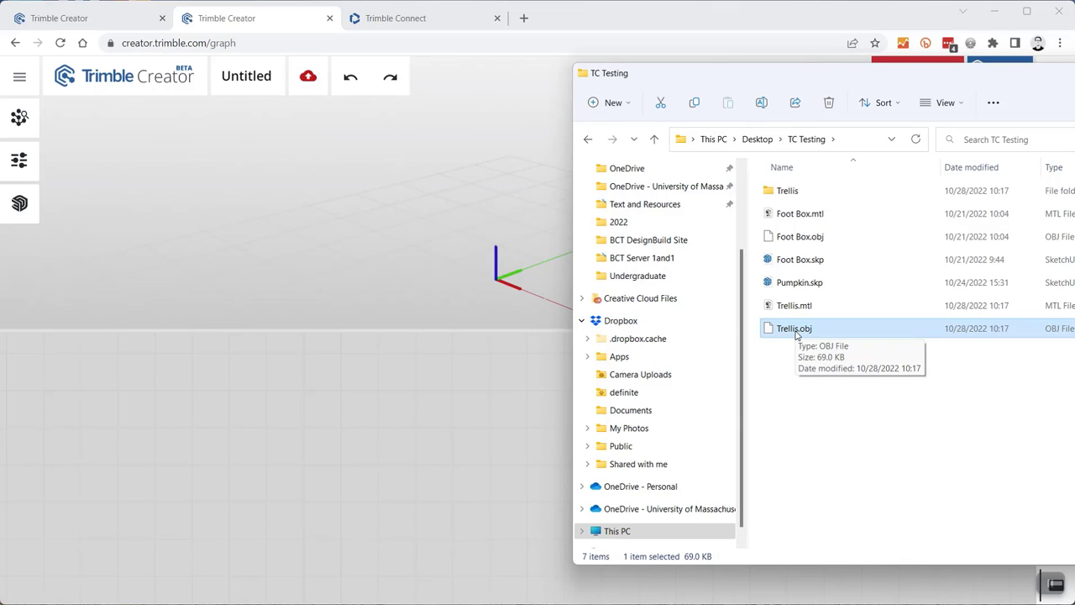
{"action": "left_click_drag", "start_coordinate": [796, 334], "coordinate": [346, 468]}
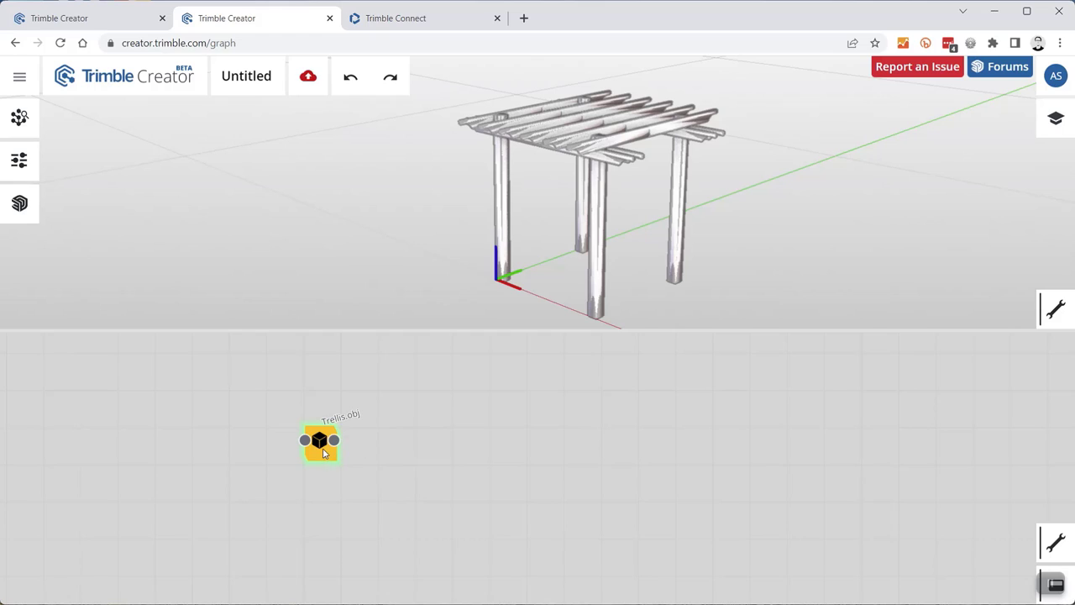
- Examine the imported trellis geometry in the 3D view, especially the beam ends and post tops, and its node in the graph
{"action": "scroll", "coordinate": [324, 453], "scroll_direction": "up", "scroll_amount": 5}
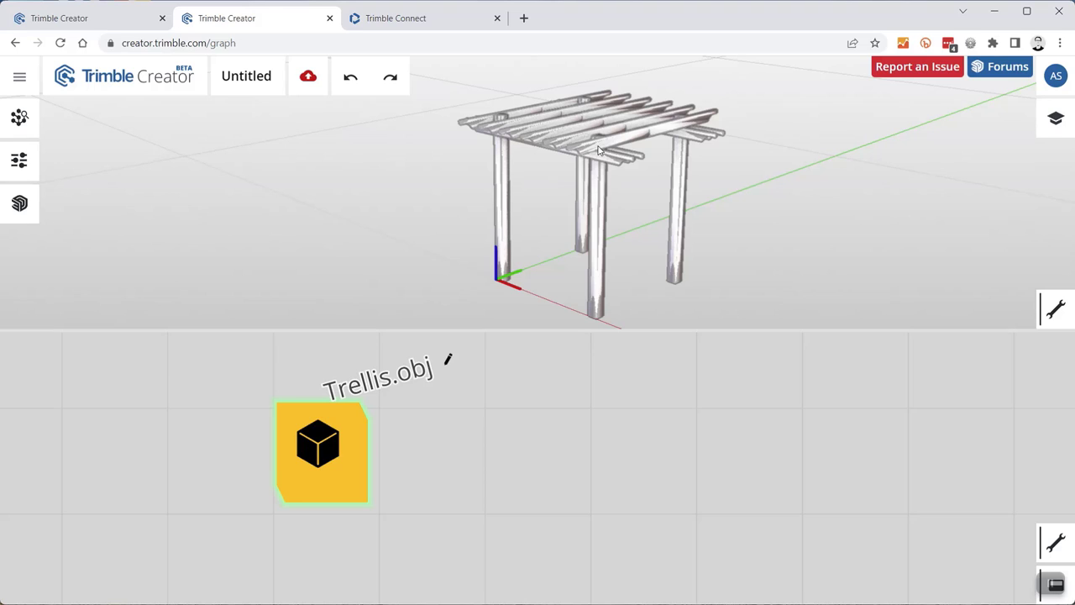
{"action": "middle_click_drag", "start_coordinate": [641, 155], "coordinate": [588, 162]}
{"action": "scroll", "coordinate": [588, 162], "scroll_direction": "up", "scroll_amount": 8}
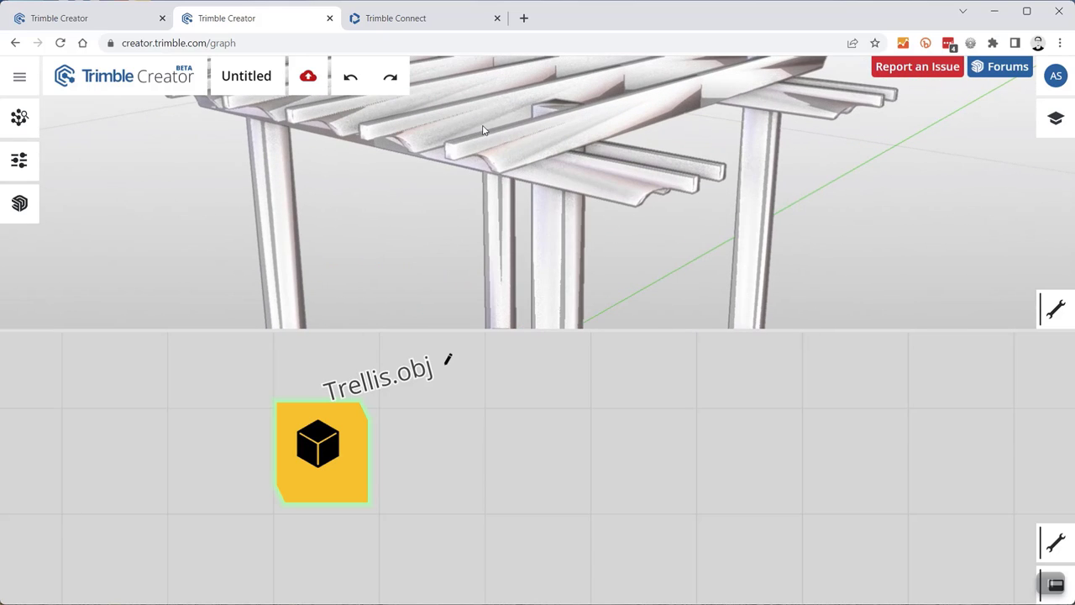
{"action": "middle_click_drag", "start_coordinate": [472, 151], "coordinate": [502, 152]}
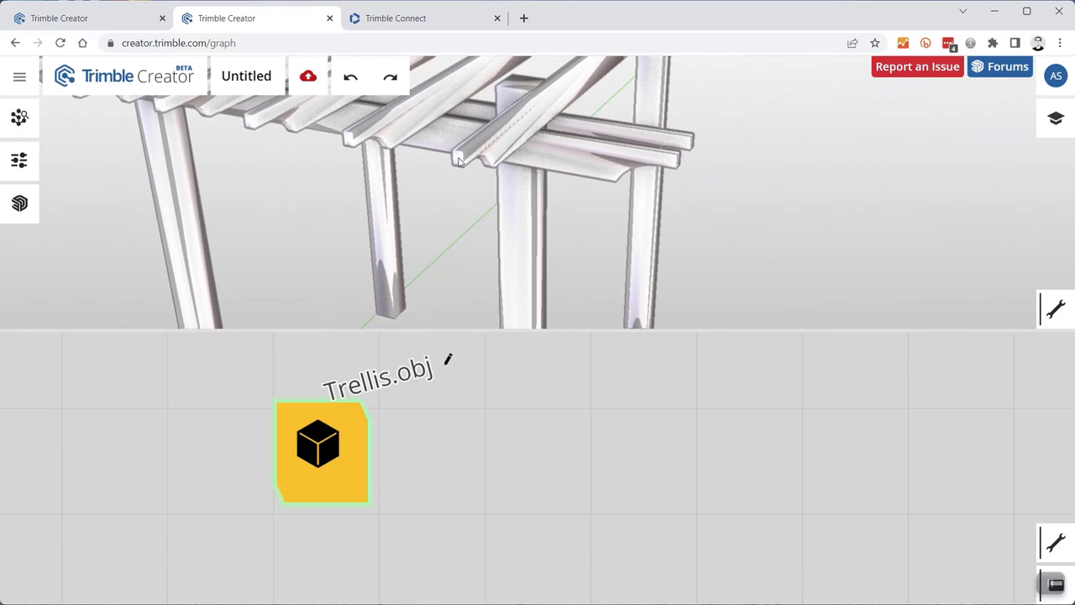
{"action": "scroll", "coordinate": [501, 163], "scroll_direction": "down", "scroll_amount": 8}
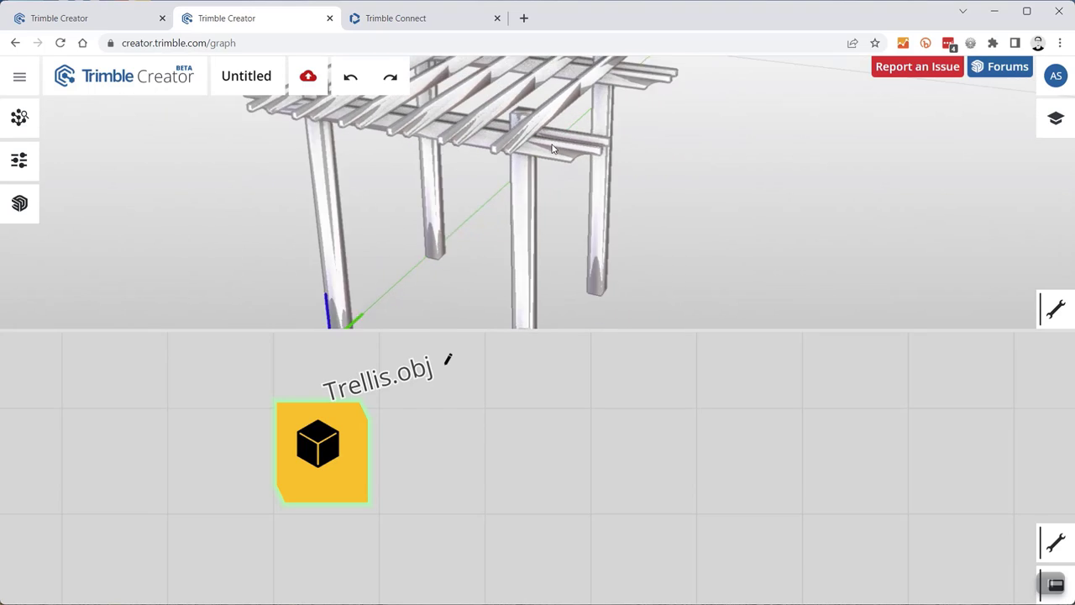
{"action": "scroll", "coordinate": [588, 181], "scroll_direction": "down", "scroll_amount": 2}
{"action": "middle_click_drag", "start_coordinate": [598, 183], "coordinate": [563, 215], "text": "shift"}
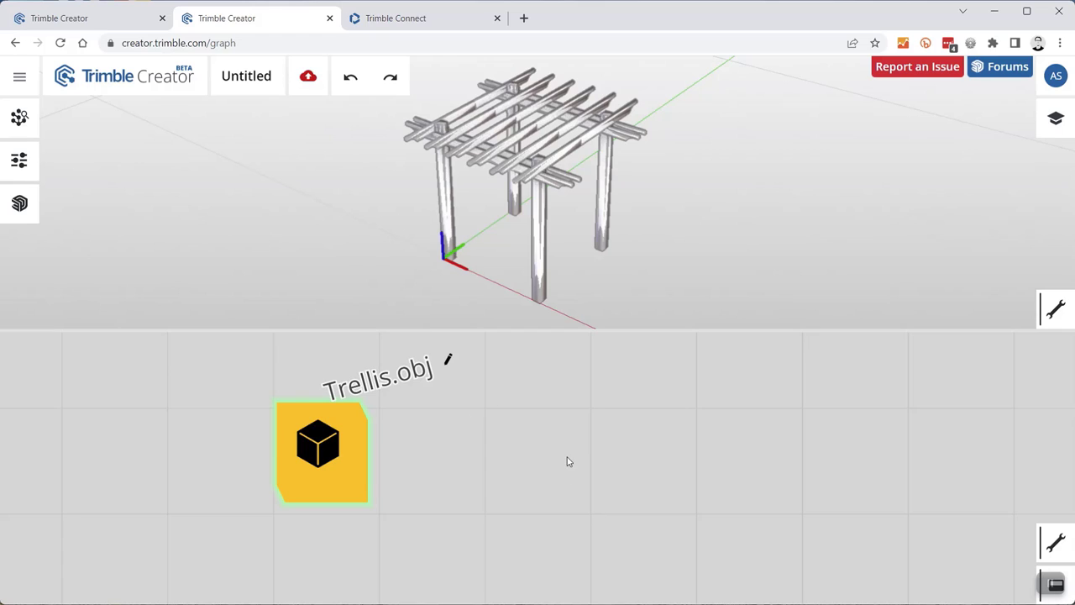
{"action": "scroll", "coordinate": [483, 456], "scroll_direction": "down", "scroll_amount": 3}
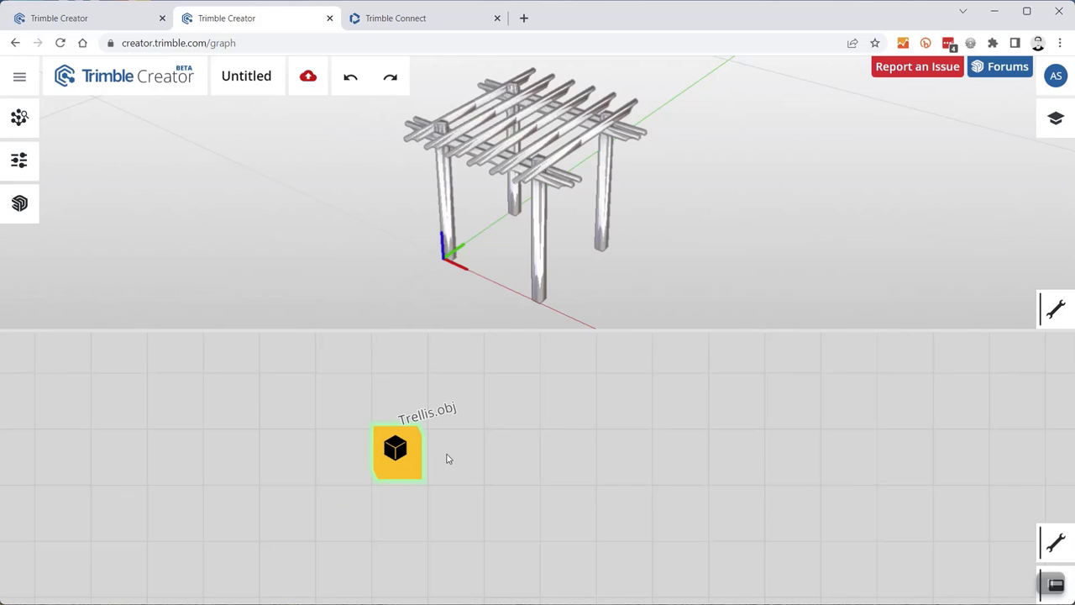
{"action": "left_click_drag", "start_coordinate": [543, 425], "coordinate": [466, 412]}
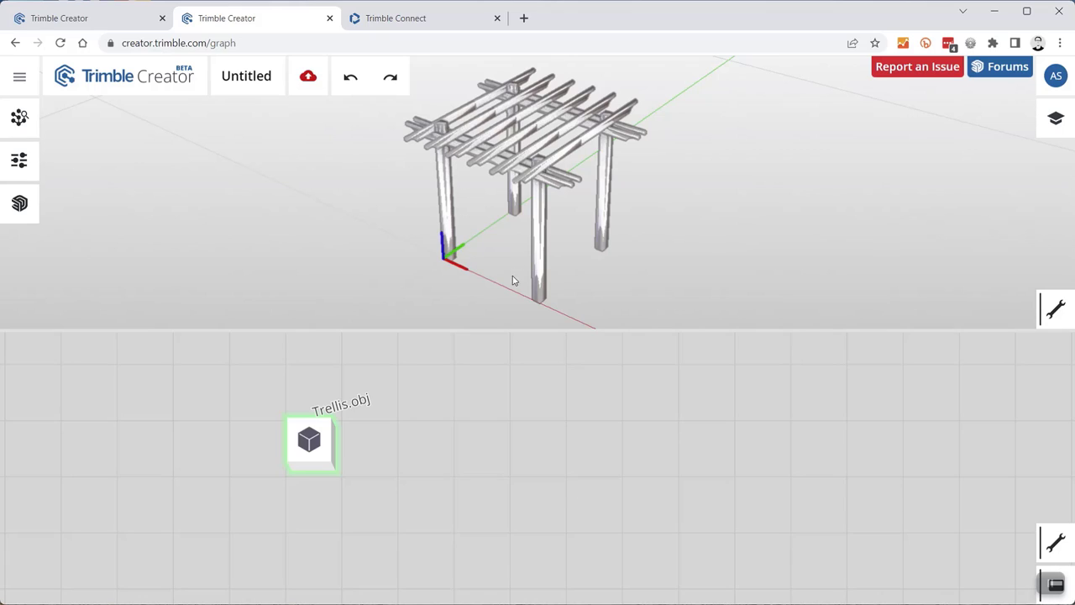
- Switch to Trimble Connect, open Trellis.skp from My Stuff in the 3D viewer and examine its textured beams and posts
{"action": "left_click", "coordinate": [435, 18]}
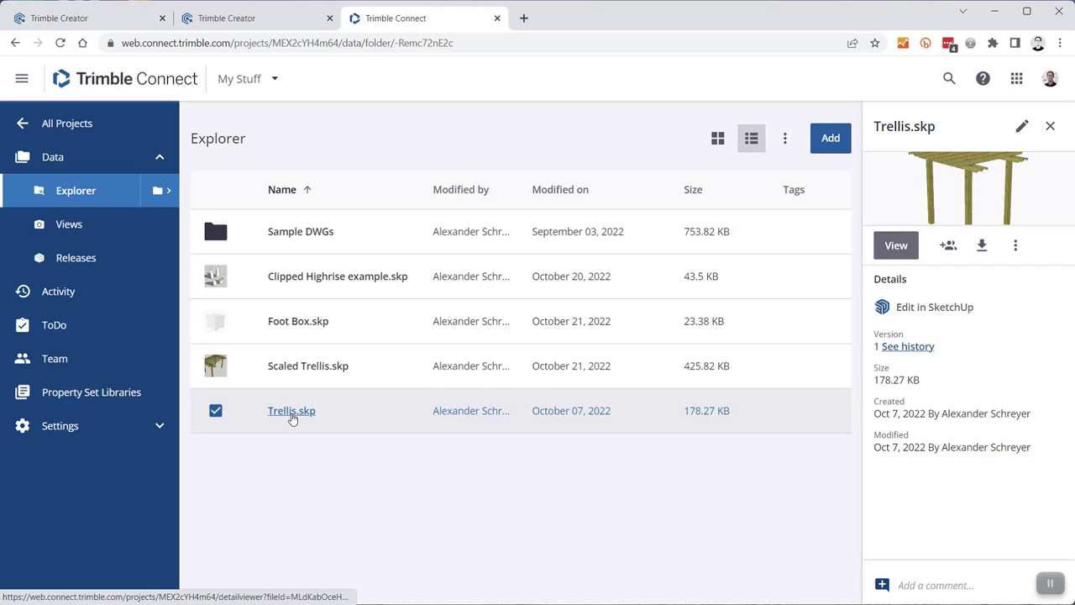
{"action": "left_click", "coordinate": [292, 411]}
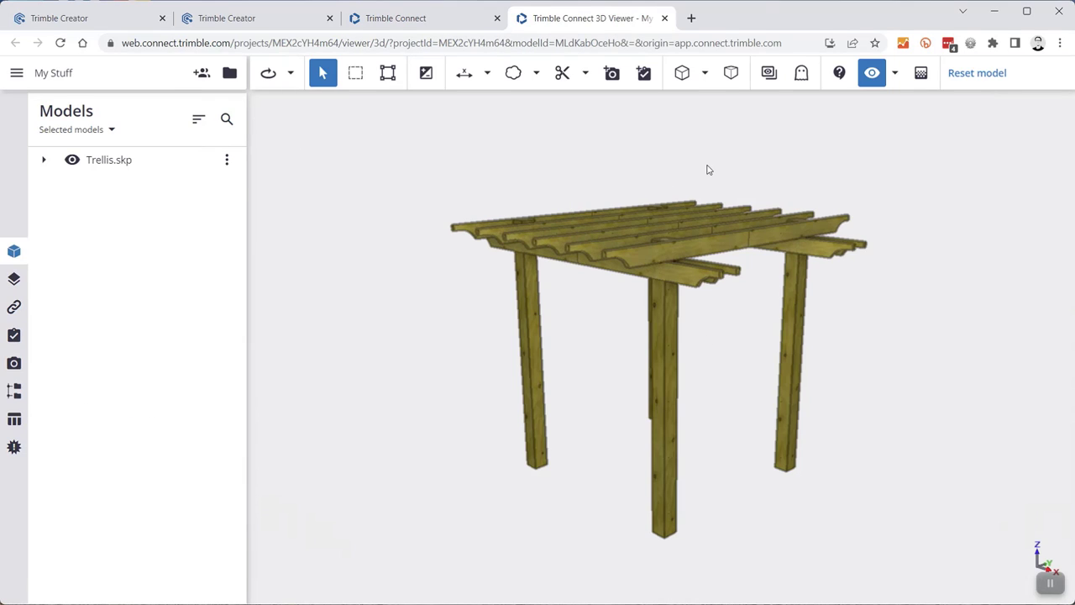
{"action": "left_click_drag", "start_coordinate": [709, 170], "coordinate": [699, 220]}
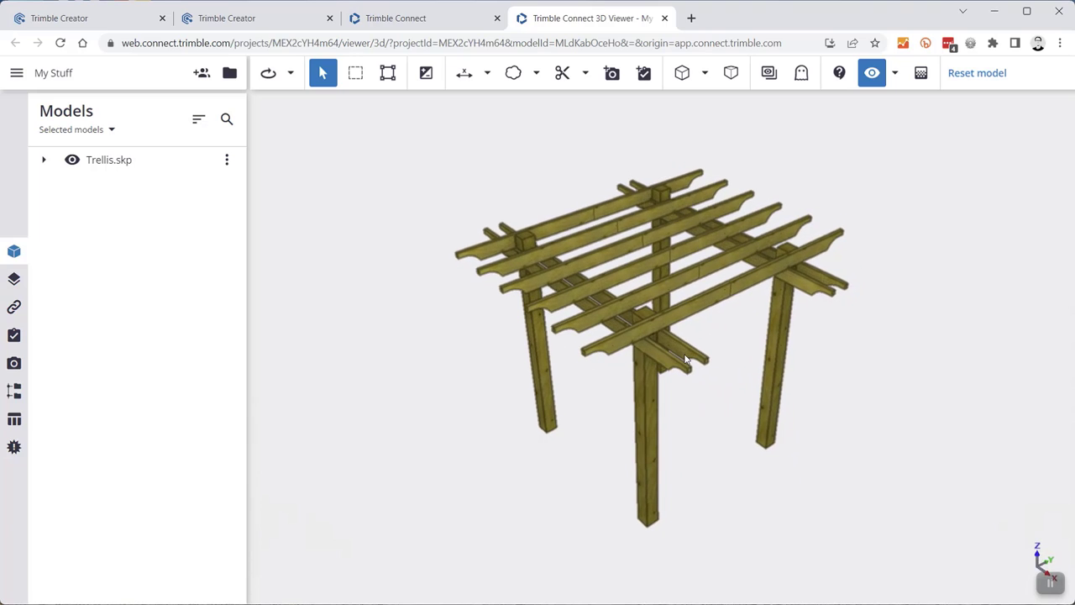
{"action": "scroll", "coordinate": [676, 332], "scroll_direction": "up", "scroll_amount": 2}
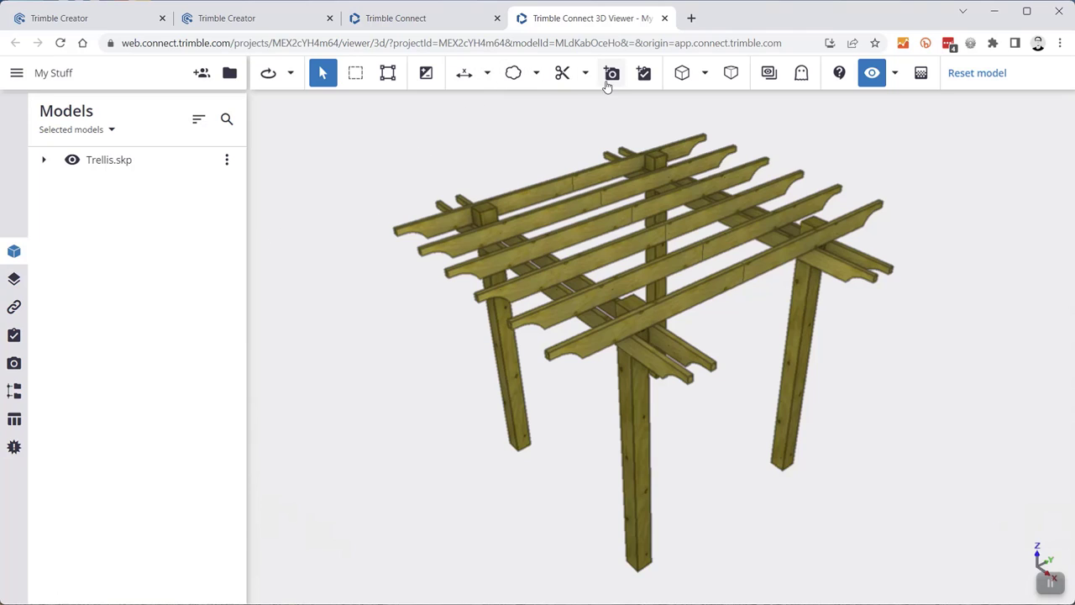
{"action": "mouse_move", "coordinate": [562, 409]}
{"action": "left_mouse_down"}
{"action": "mouse_move", "coordinate": [639, 392]}
{"action": "mouse_move", "coordinate": [650, 367]}
{"action": "mouse_move", "coordinate": [543, 389]}
{"action": "mouse_move", "coordinate": [555, 418]}
{"action": "mouse_move", "coordinate": [562, 403]}
{"action": "left_mouse_up"}
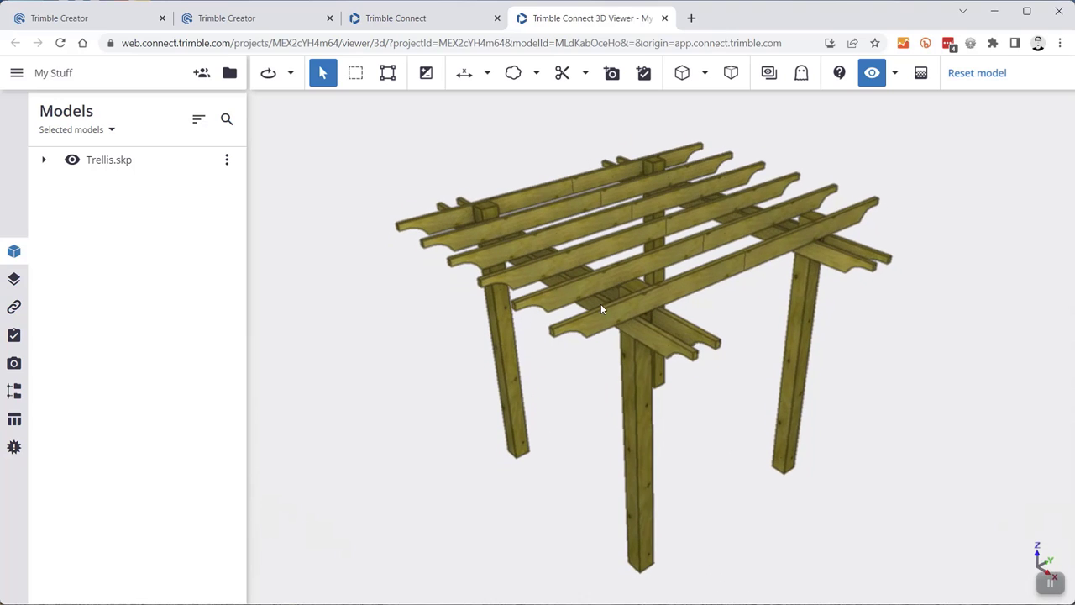
{"action": "scroll", "coordinate": [630, 319], "scroll_direction": "up", "scroll_amount": 10}
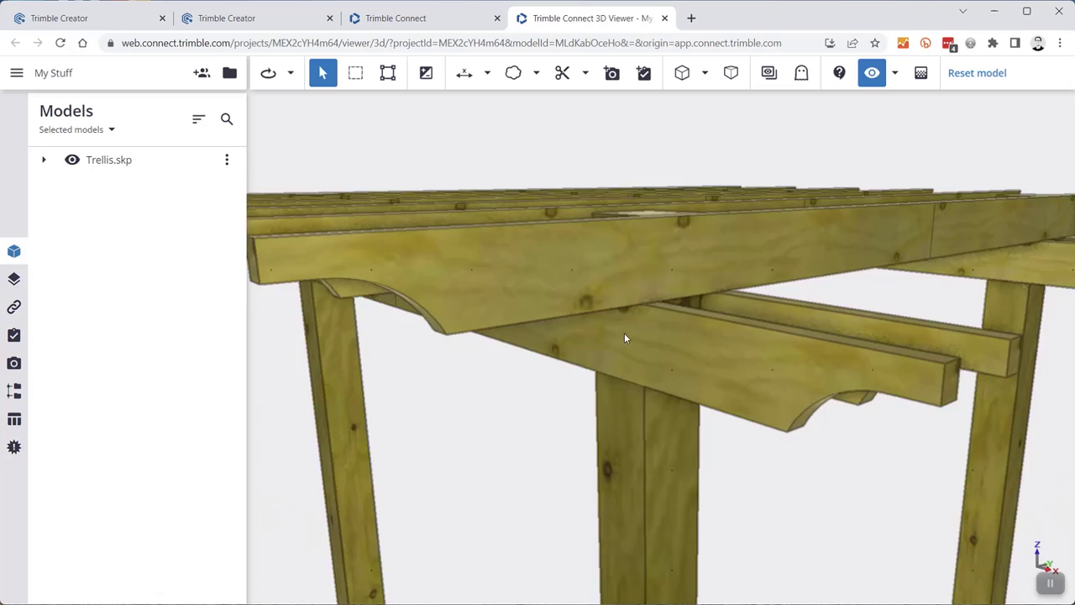
{"action": "left_click_drag", "start_coordinate": [624, 338], "coordinate": [556, 355]}
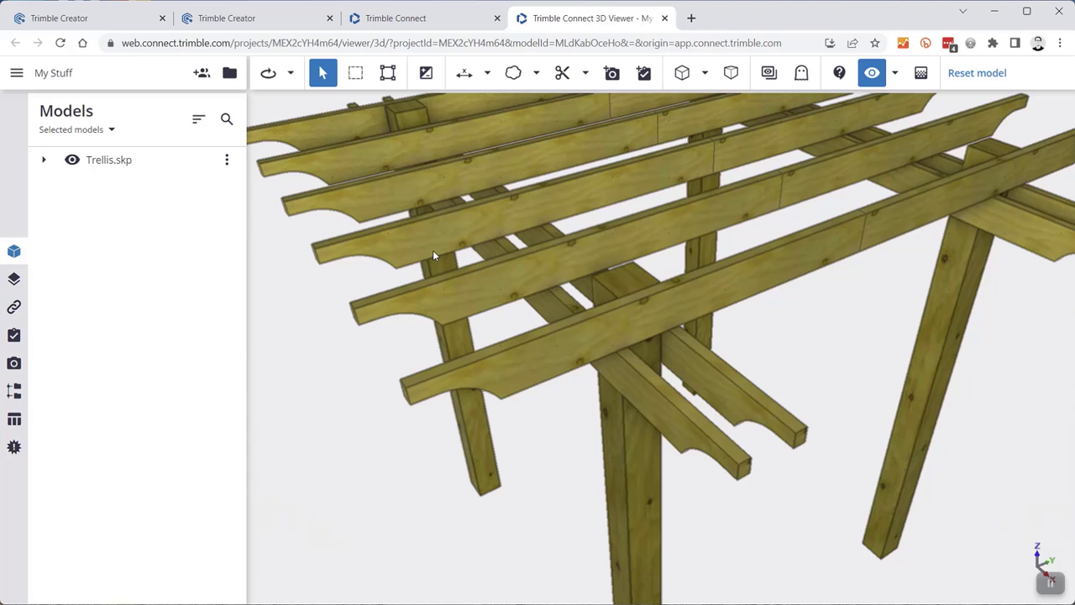
{"action": "left_click_drag", "start_coordinate": [542, 383], "coordinate": [622, 303]}
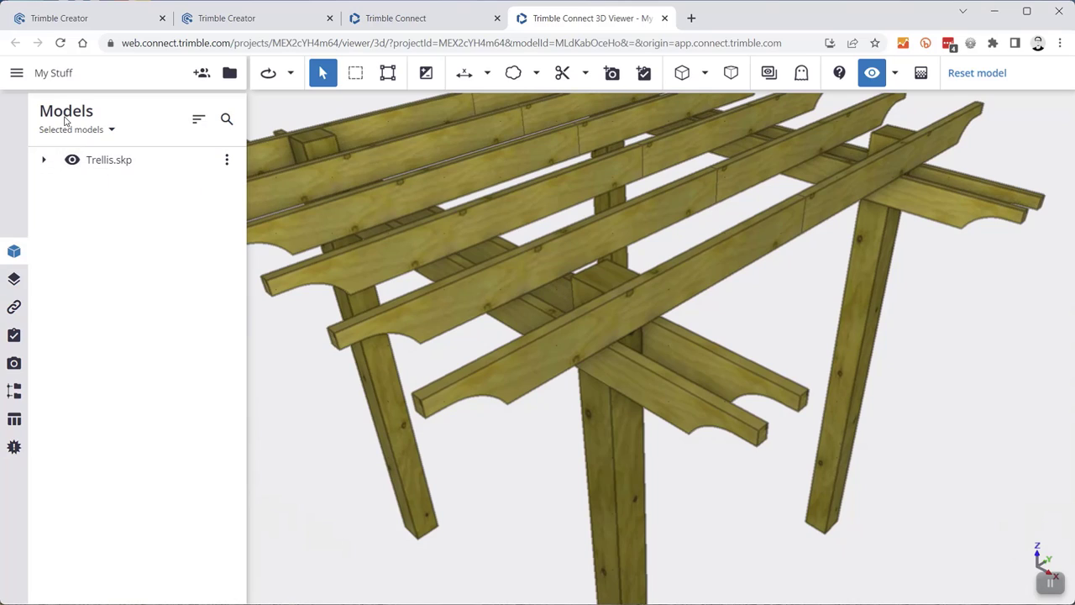
- Download the Trellis.skp model as TrimBIM and go back to the My Stuff file list in Trimble Connect
{"action": "left_click", "coordinate": [226, 159]}
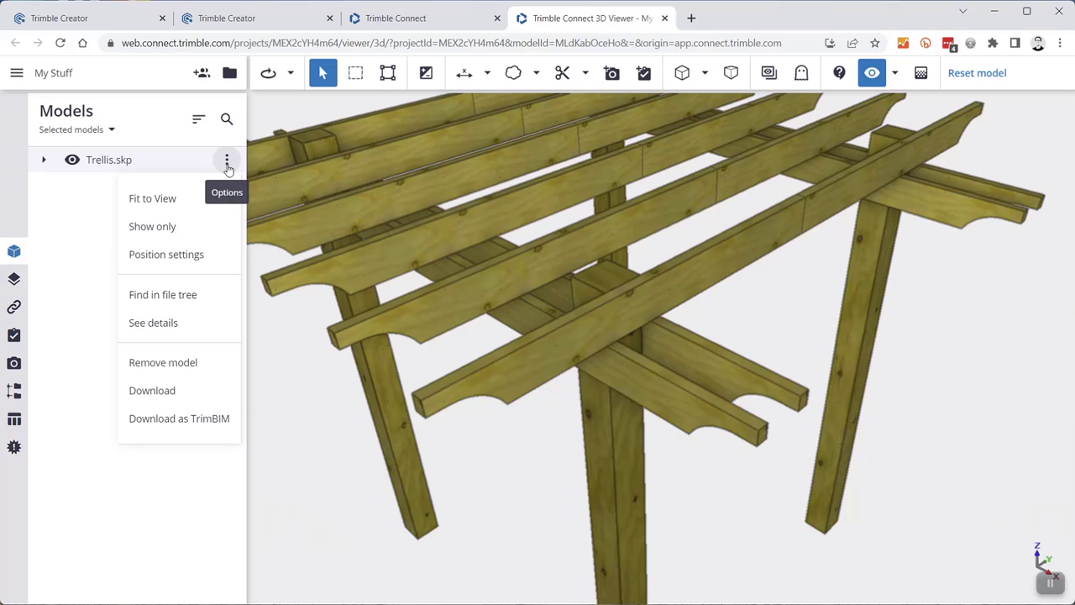
{"action": "left_click", "coordinate": [194, 423]}
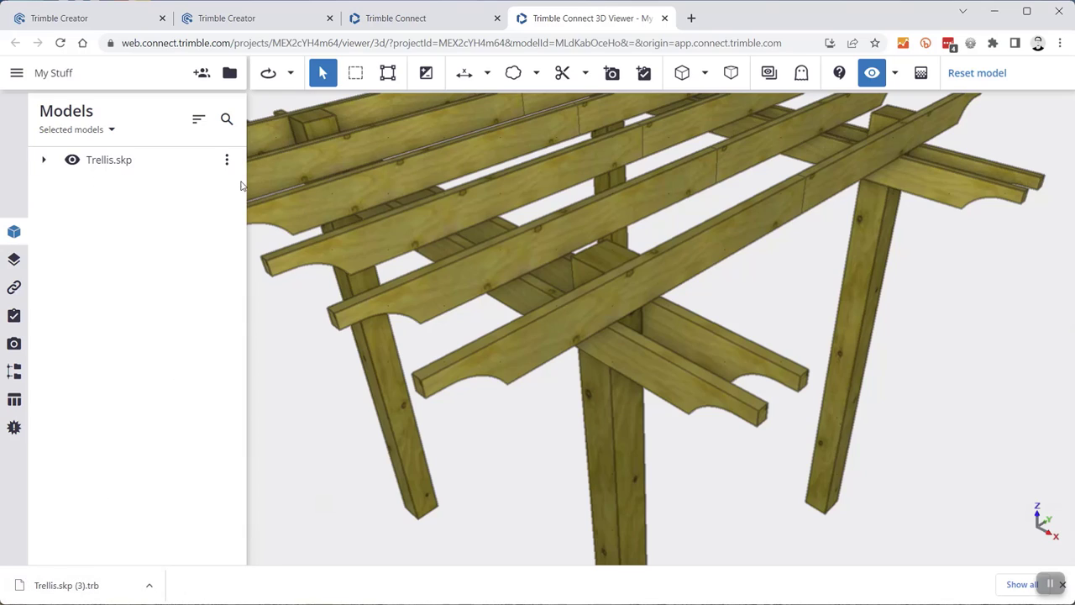
{"action": "mouse_move", "coordinate": [589, 195]}
{"action": "left_mouse_down"}
{"action": "mouse_move", "coordinate": [614, 219]}
{"action": "mouse_move", "coordinate": [602, 208]}
{"action": "left_mouse_up"}
{"action": "left_click_drag", "start_coordinate": [575, 273], "coordinate": [544, 271]}
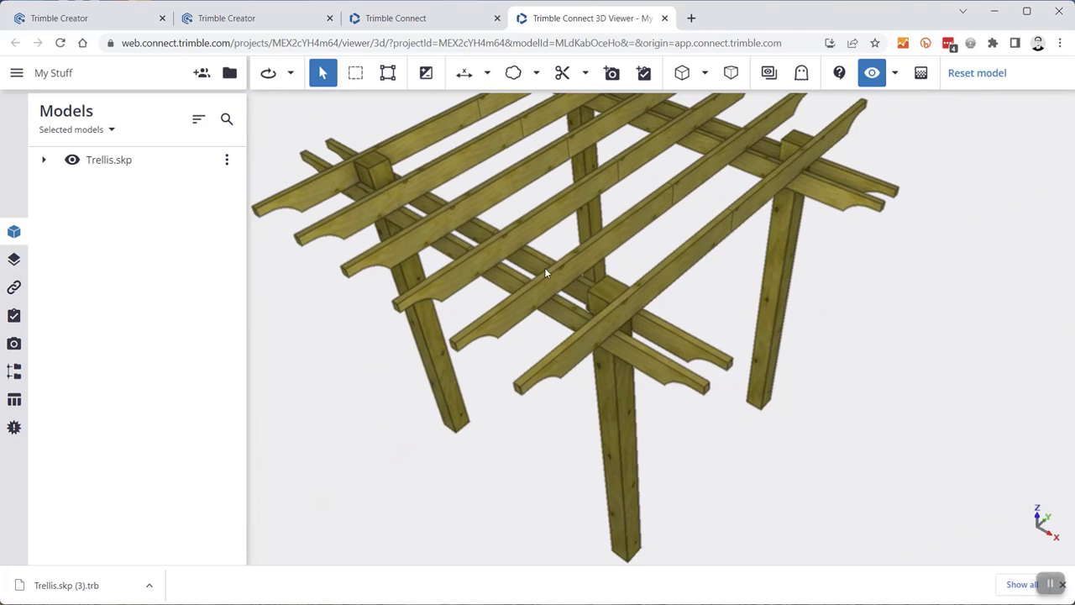
{"action": "left_click", "coordinate": [421, 20]}
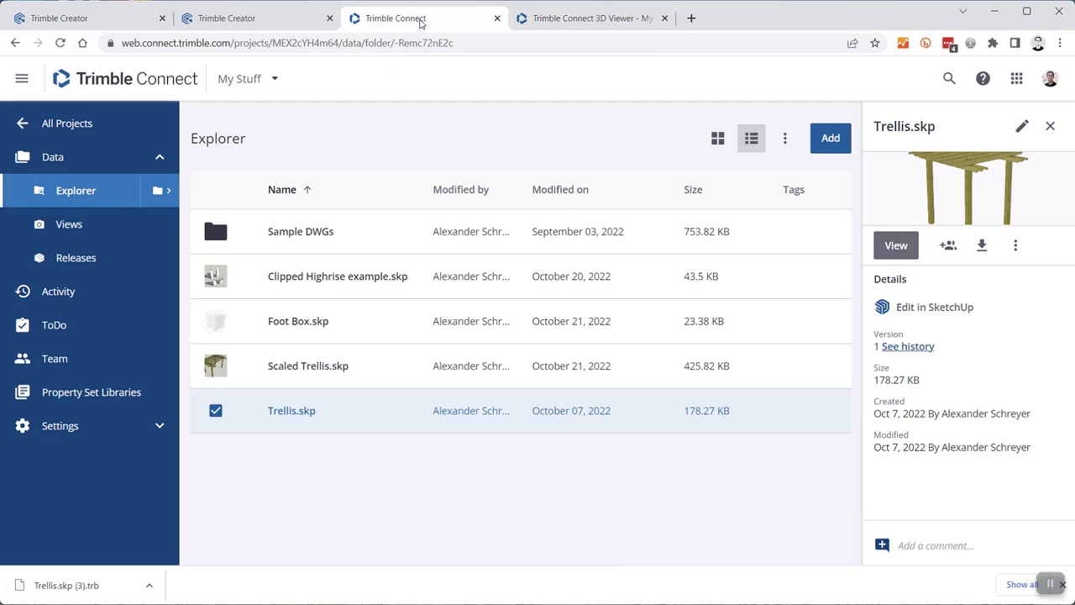
- Switch to the Trimble Creator graph and add the downloaded Trellis.skp (3).trb as a node below Trellis.obj
{"action": "left_click", "coordinate": [219, 18]}
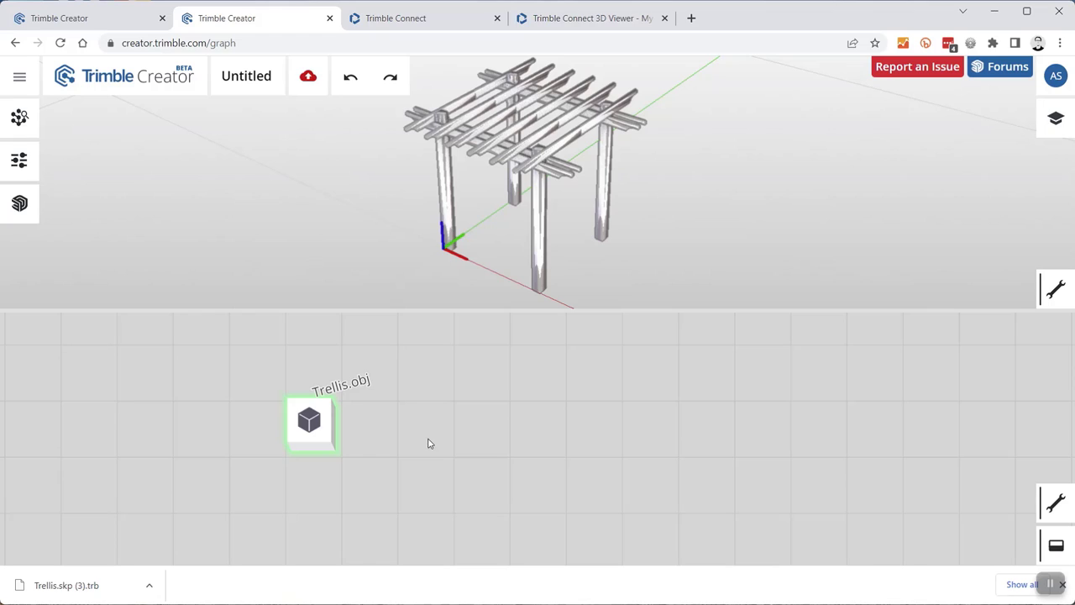
{"action": "left_click_drag", "start_coordinate": [451, 440], "coordinate": [509, 372]}
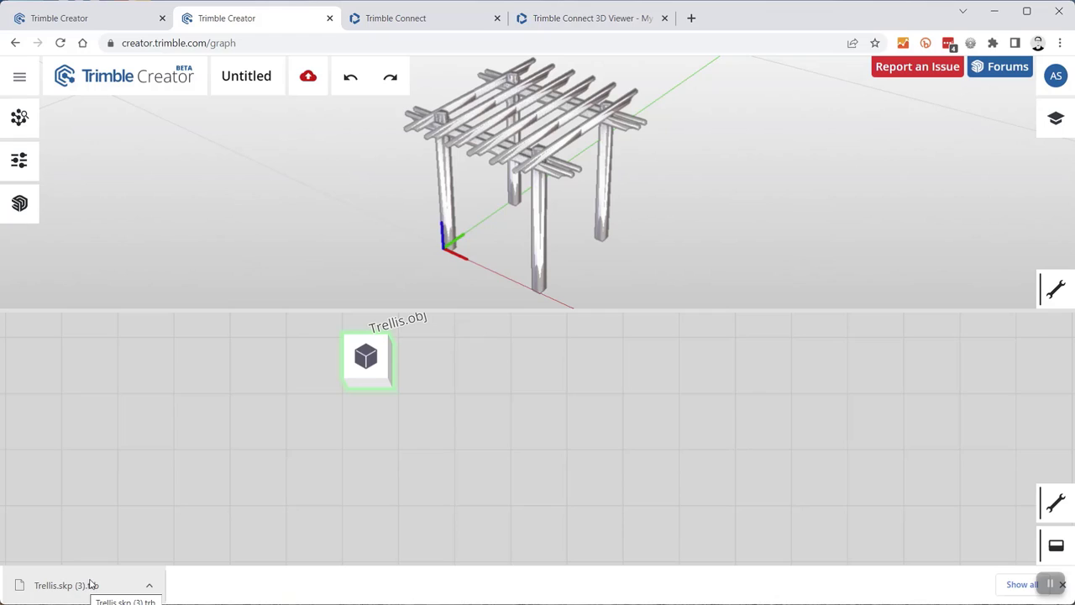
{"action": "left_click_drag", "start_coordinate": [77, 586], "coordinate": [403, 508]}
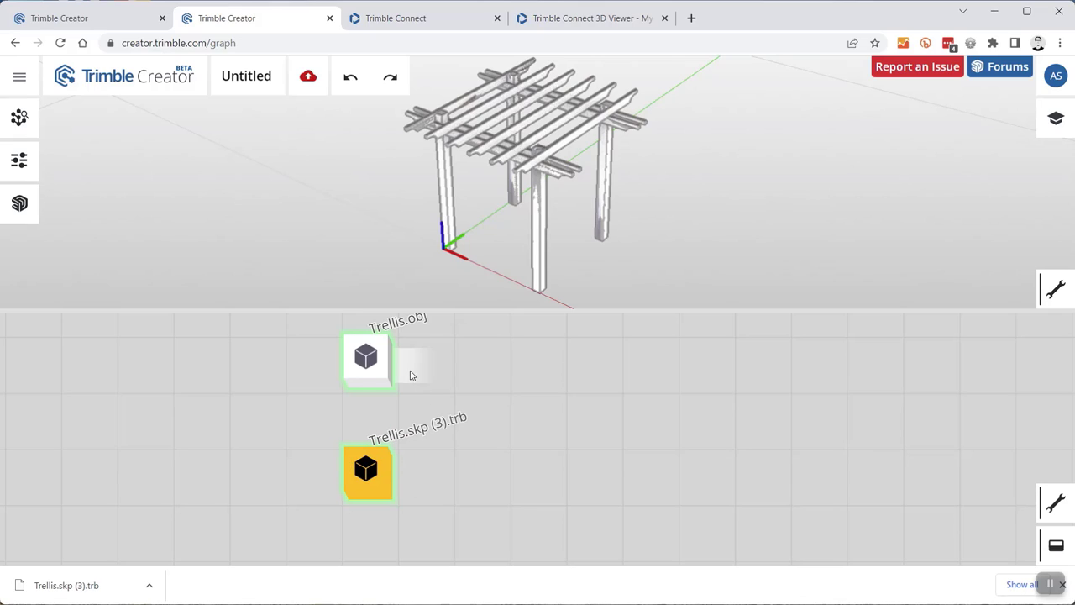
- Display only the Trellis.skp (3).trb geometry, examine its beam ends and post tops, and dismiss the browser's downloads bar
{"action": "left_click", "coordinate": [367, 360]}
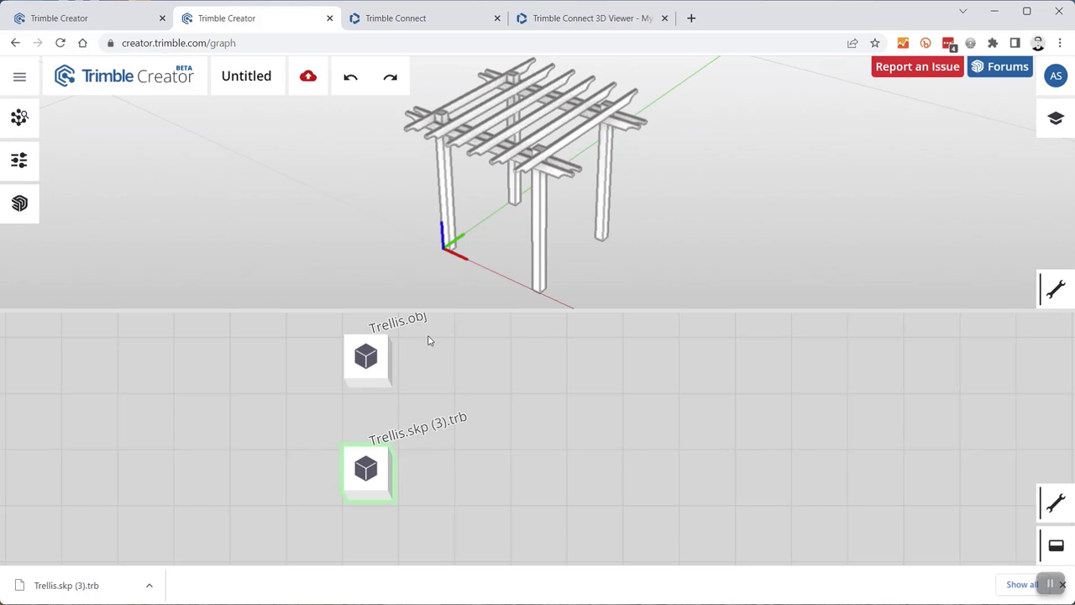
{"action": "left_click", "coordinate": [367, 456]}
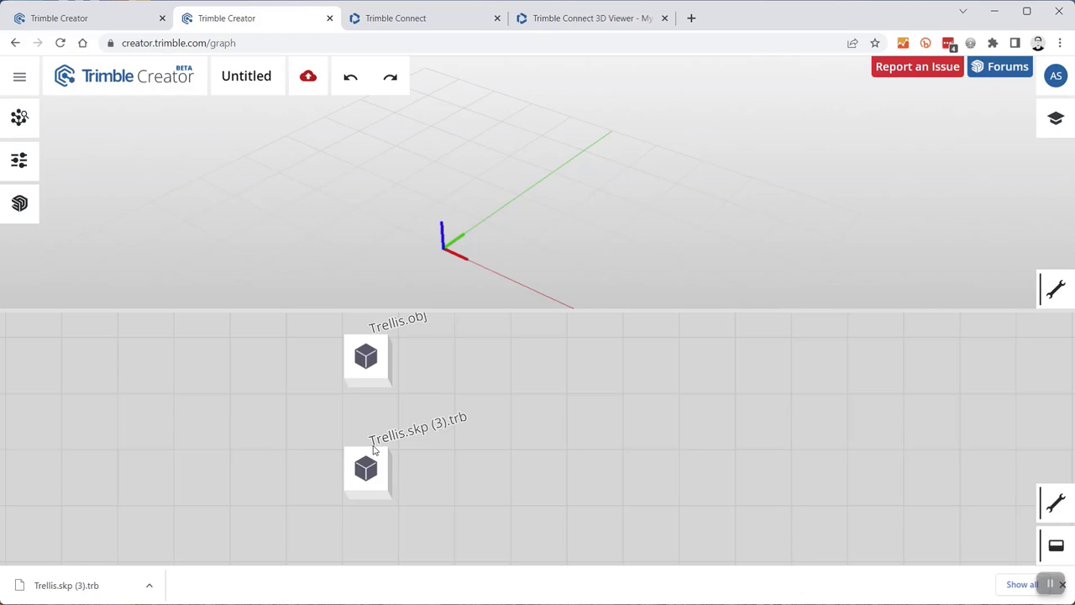
{"action": "left_click", "coordinate": [379, 496]}
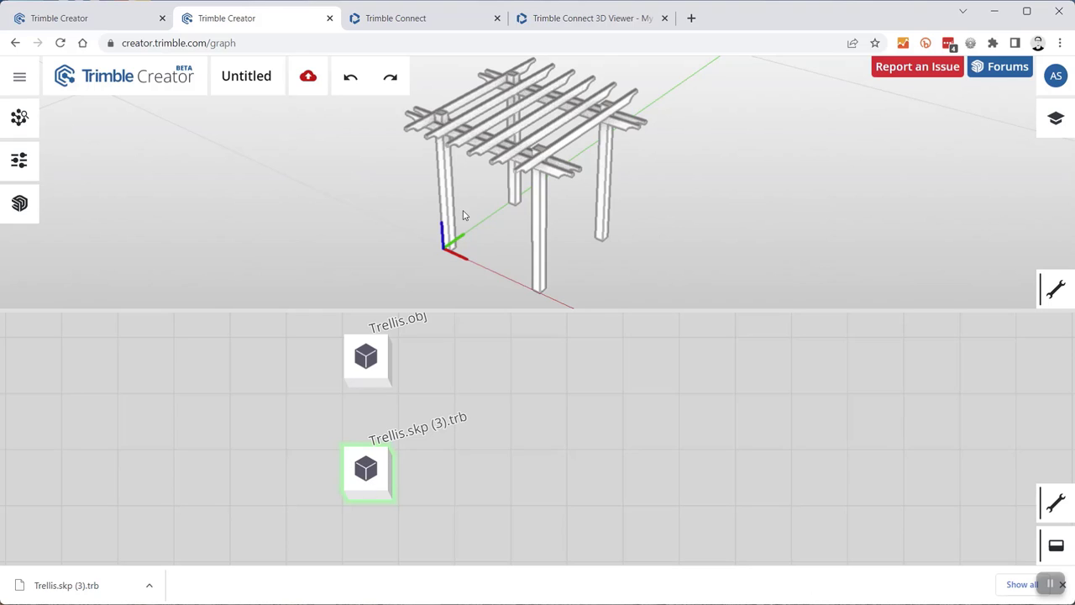
{"action": "scroll", "coordinate": [560, 156], "scroll_direction": "up", "scroll_amount": 5}
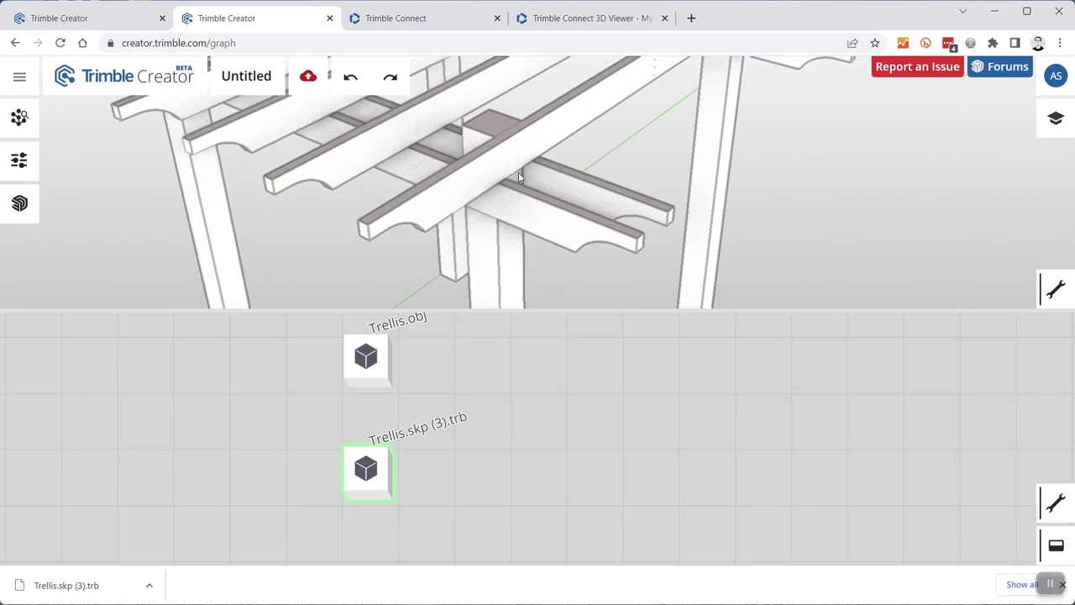
{"action": "scroll", "coordinate": [521, 232], "scroll_direction": "up", "scroll_amount": 3}
{"action": "left_click_drag", "start_coordinate": [554, 233], "coordinate": [473, 138]}
{"action": "scroll", "coordinate": [477, 210], "scroll_direction": "down", "scroll_amount": 4}
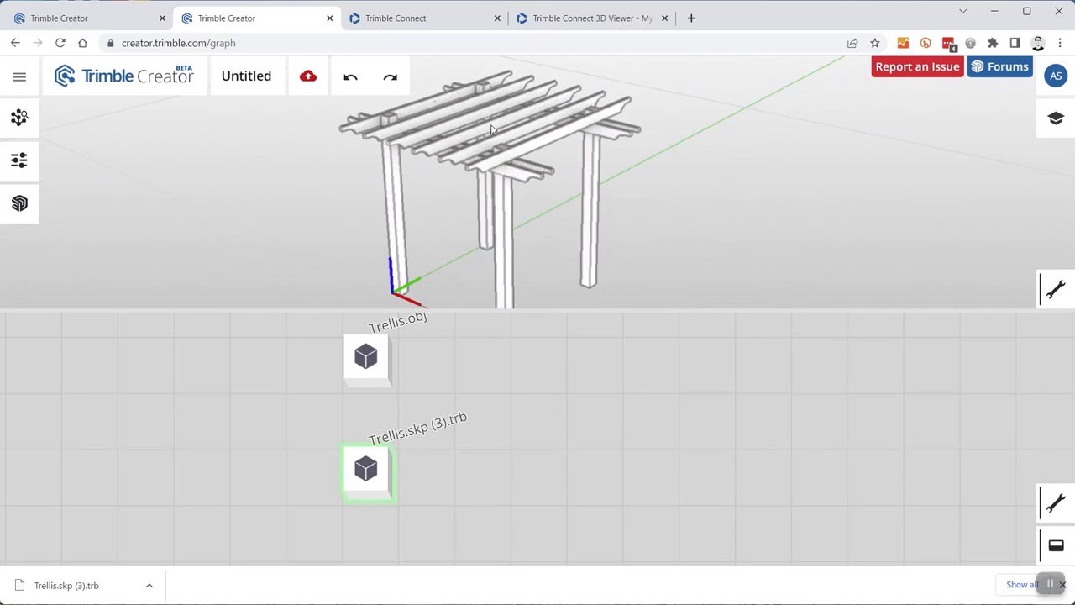
{"action": "scroll", "coordinate": [486, 168], "scroll_direction": "down", "scroll_amount": 2}
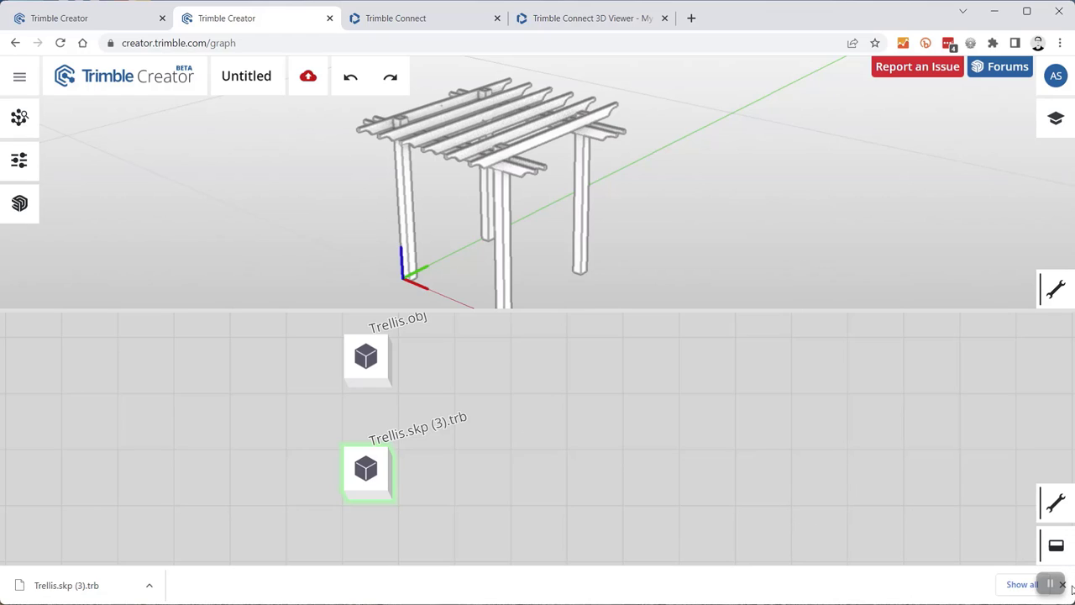
{"action": "left_click", "coordinate": [1063, 585]}
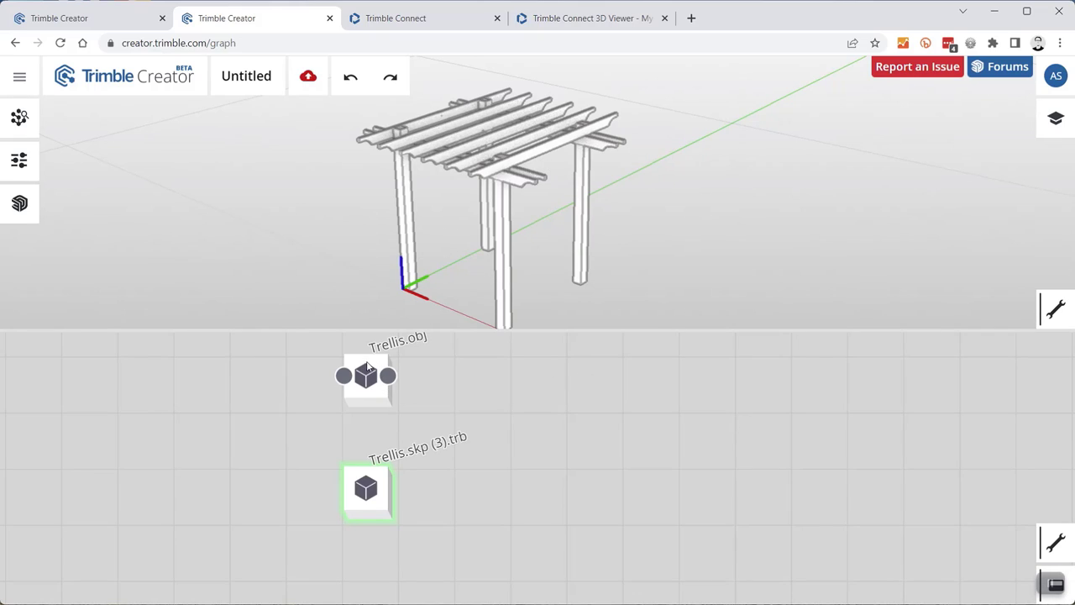
- Display the Trellis.obj geometry and connect a new unweld vertices node to its output
{"action": "left_click", "coordinate": [367, 368]}
{"action": "left_click_drag", "start_coordinate": [516, 389], "coordinate": [429, 431]}
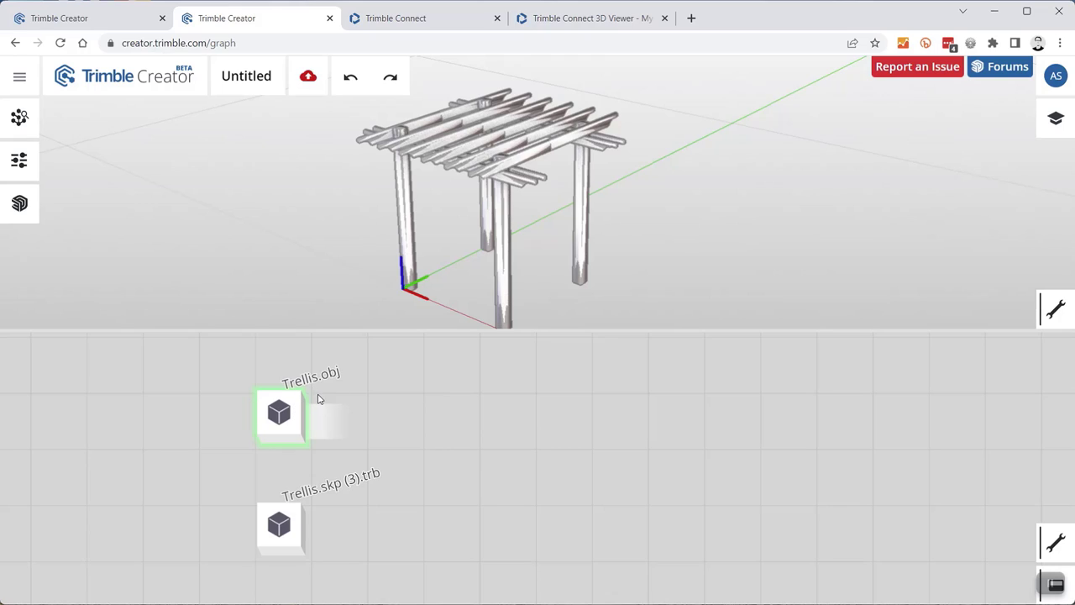
{"action": "scroll", "coordinate": [502, 156], "scroll_direction": "up", "scroll_amount": 5}
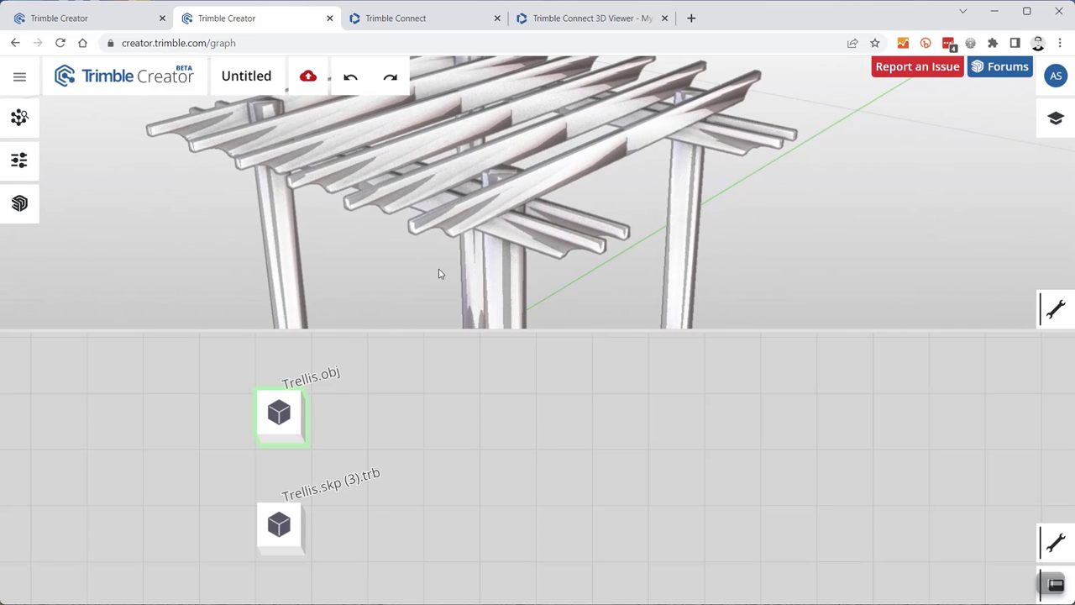
{"action": "left_click_drag", "start_coordinate": [324, 427], "coordinate": [450, 426]}
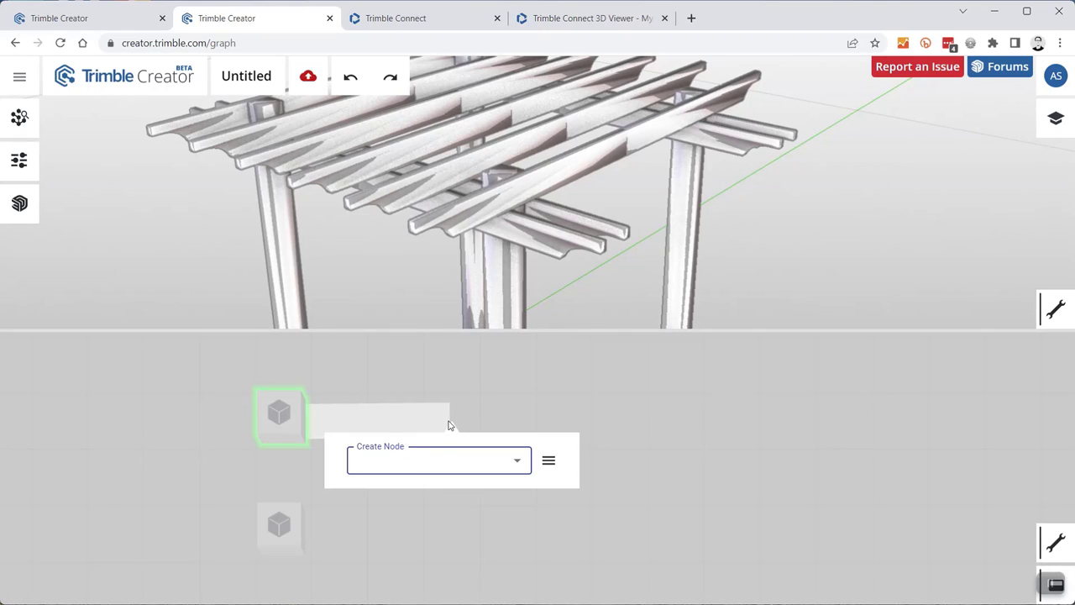
{"action": "type", "text": "unweld"}
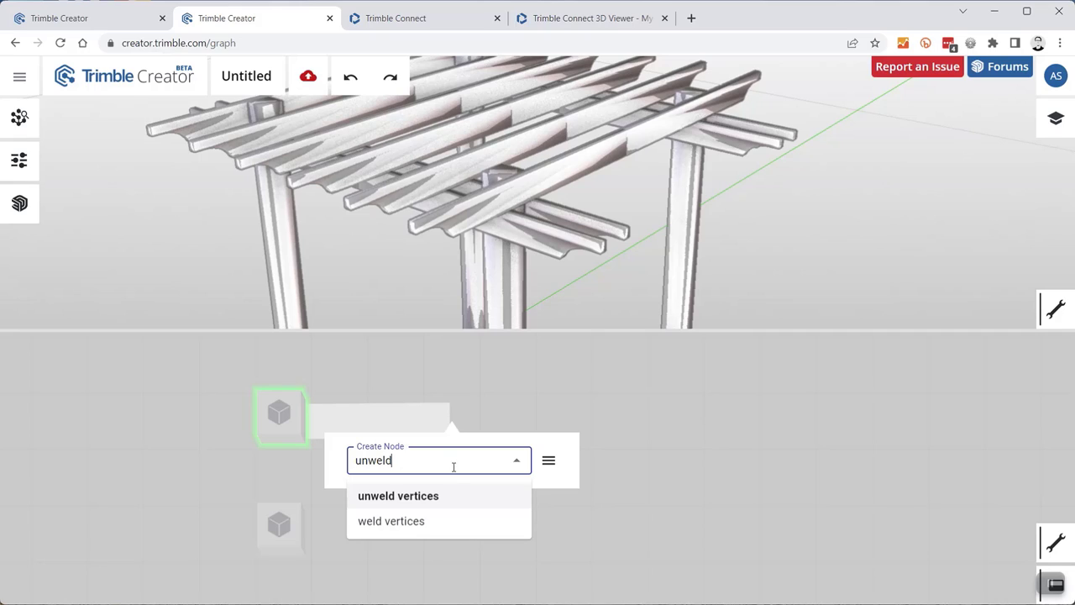
{"action": "left_click", "coordinate": [424, 499]}
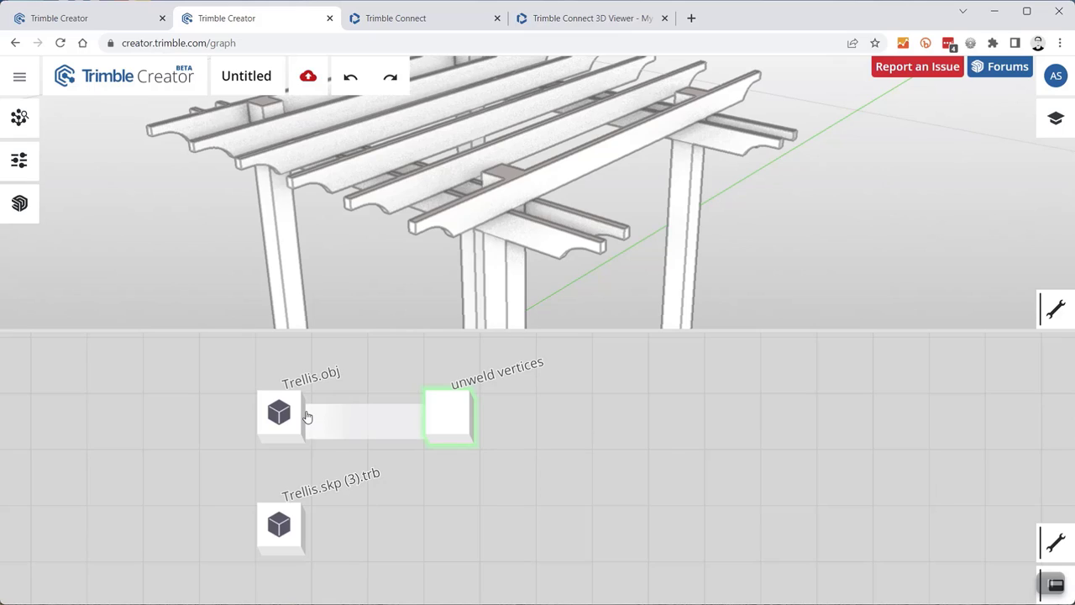
{"action": "left_click_drag", "start_coordinate": [318, 425], "coordinate": [437, 422]}
- Connect a new weld vertices node to the output of the unweld vertices node
{"action": "scroll", "coordinate": [424, 508], "scroll_direction": "down", "scroll_amount": 3}
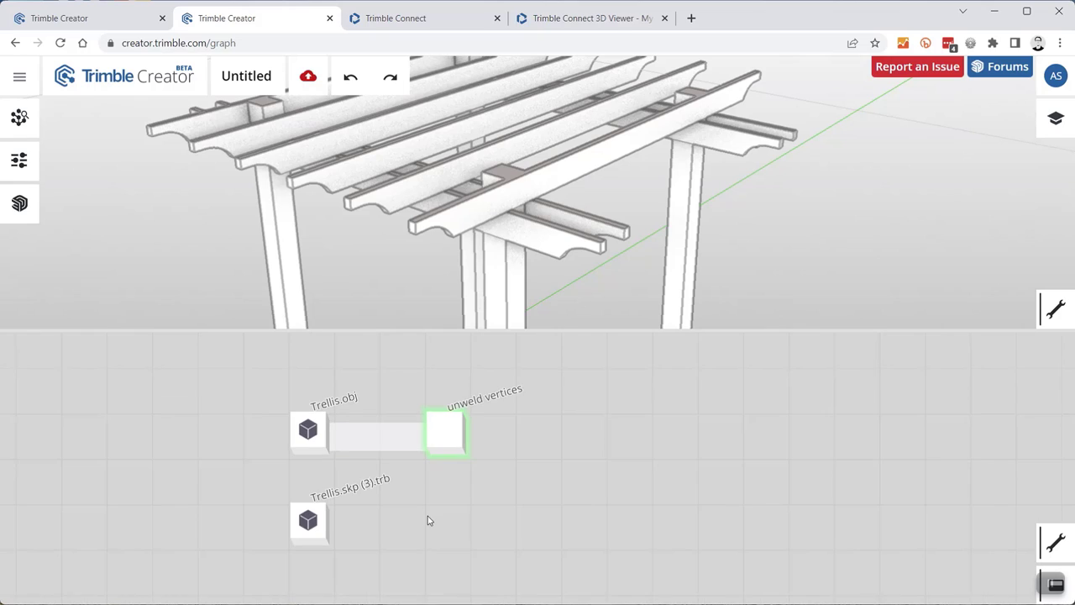
{"action": "scroll", "coordinate": [417, 483], "scroll_direction": "up", "scroll_amount": 2}
{"action": "scroll", "coordinate": [560, 183], "scroll_direction": "up", "scroll_amount": 2}
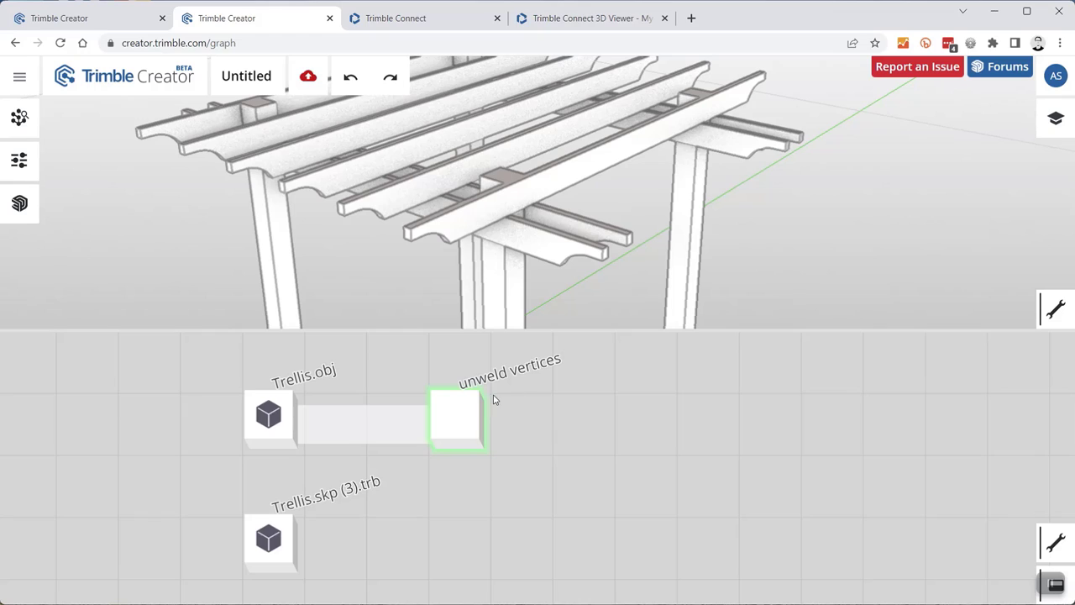
{"action": "scroll", "coordinate": [469, 223], "scroll_direction": "up", "scroll_amount": 3}
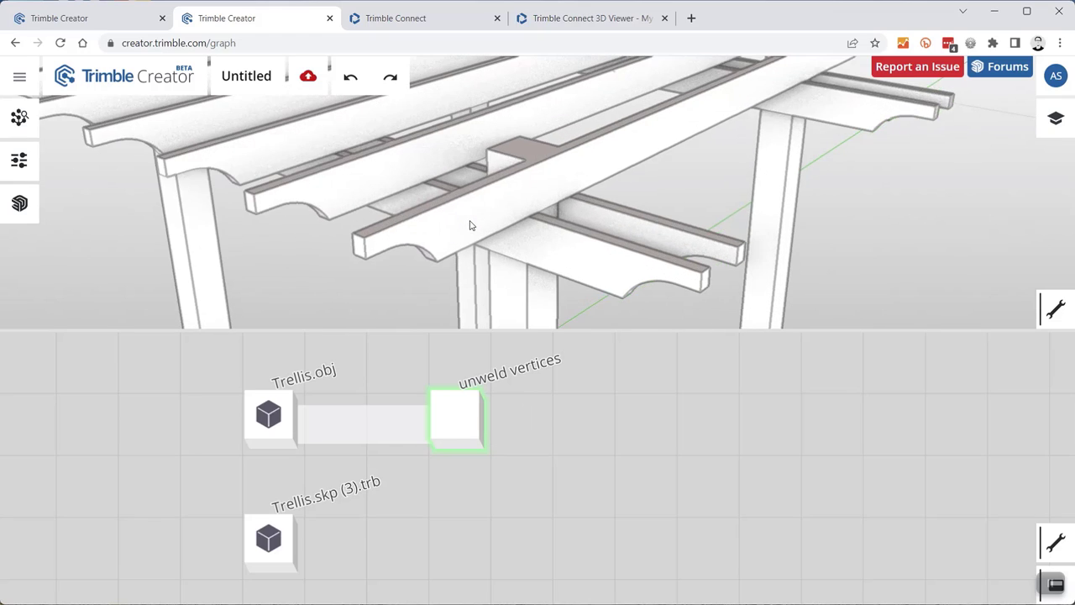
{"action": "left_click_drag", "start_coordinate": [497, 435], "coordinate": [548, 431]}
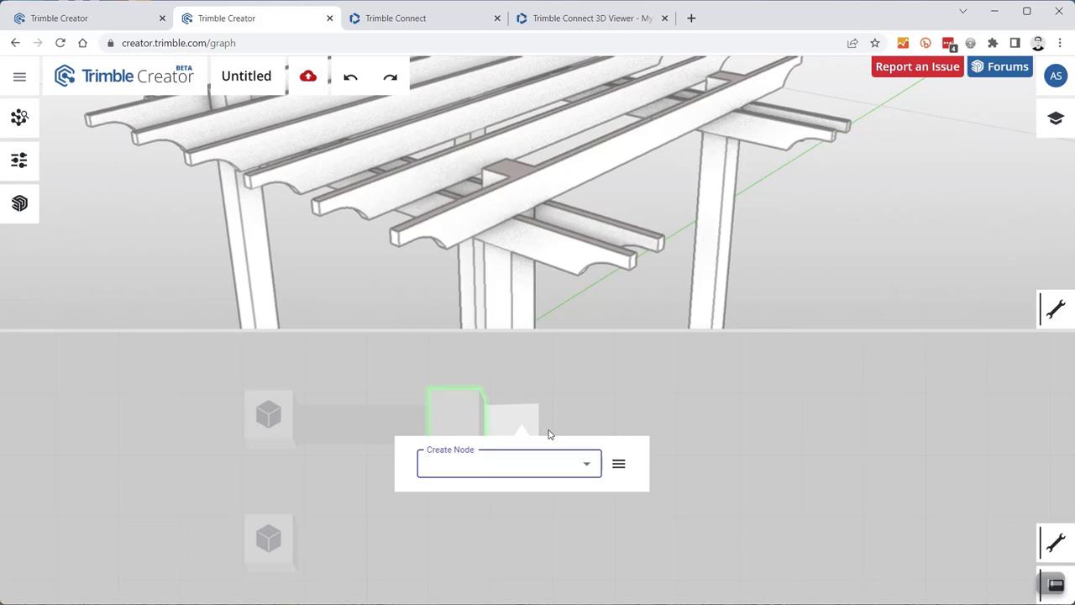
{"action": "type", "text": "weld"}
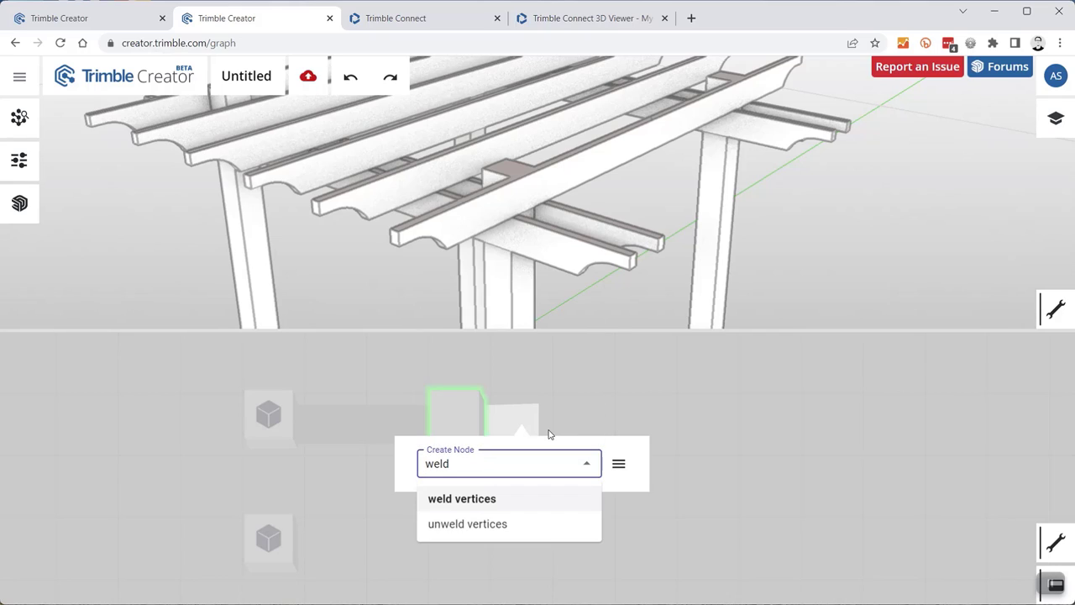
{"action": "left_click", "coordinate": [504, 504]}
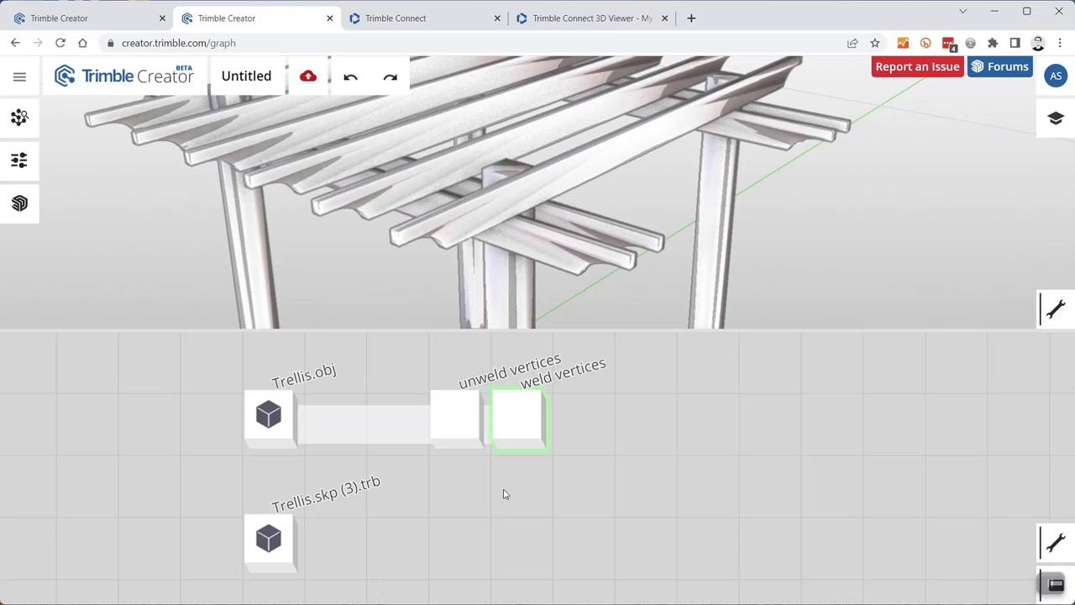
- Set the angle threshold of the weld vertices node to 179
{"action": "left_click", "coordinate": [492, 414]}
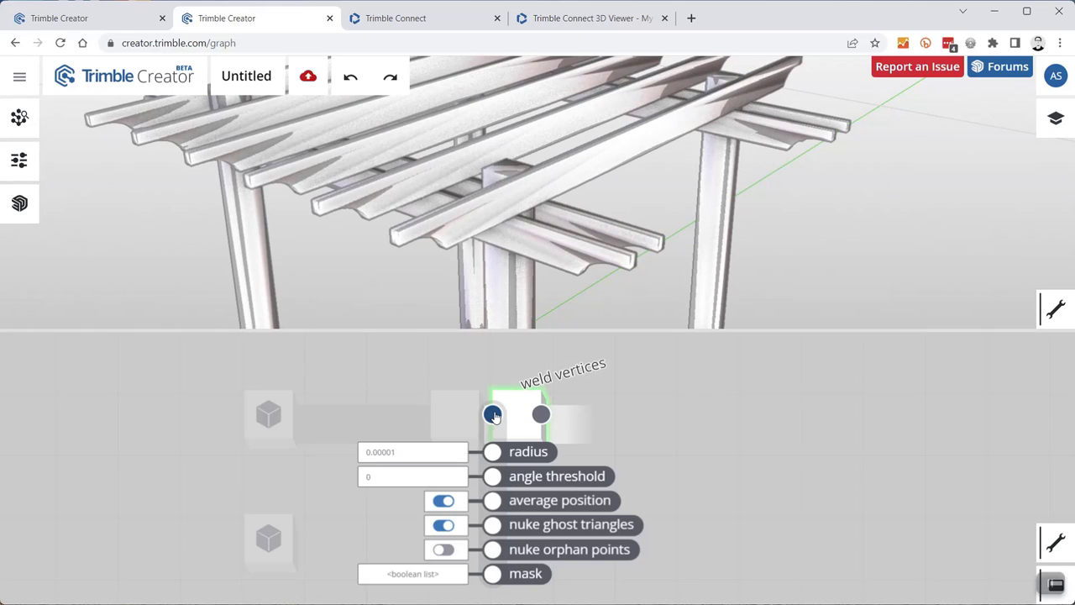
{"action": "double_click", "coordinate": [391, 477]}
{"action": "type", "text": "179"}
{"action": "key", "text": "Return"}
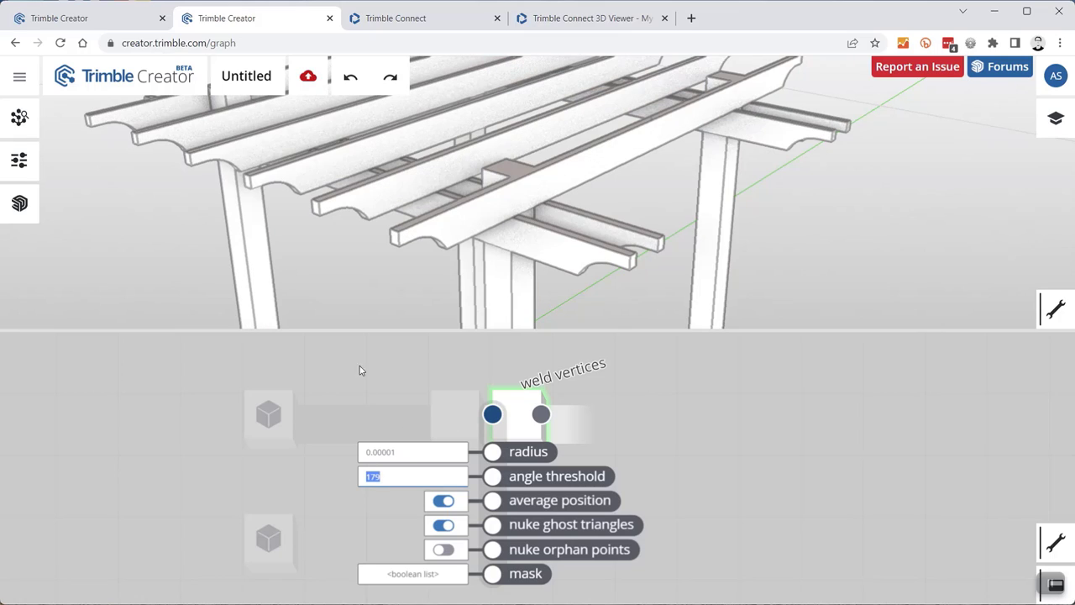
{"action": "left_click", "coordinate": [708, 416]}
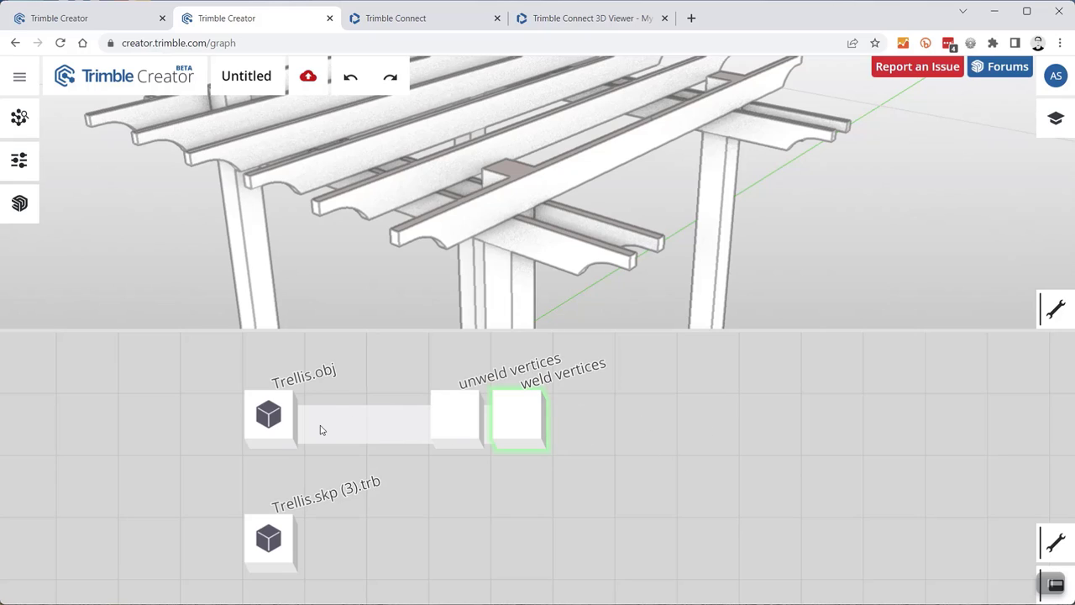
- Compare the original Trellis.obj geometry with the weld vertices output, examining the beams and post tops in the 3D view
{"action": "left_click", "coordinate": [265, 435]}
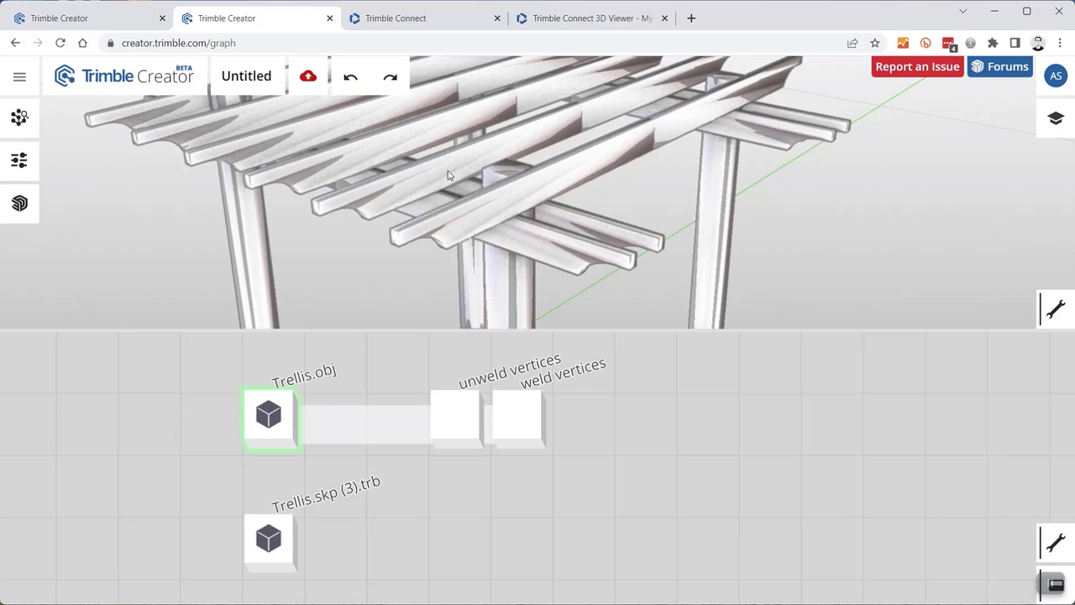
{"action": "left_click", "coordinate": [514, 438]}
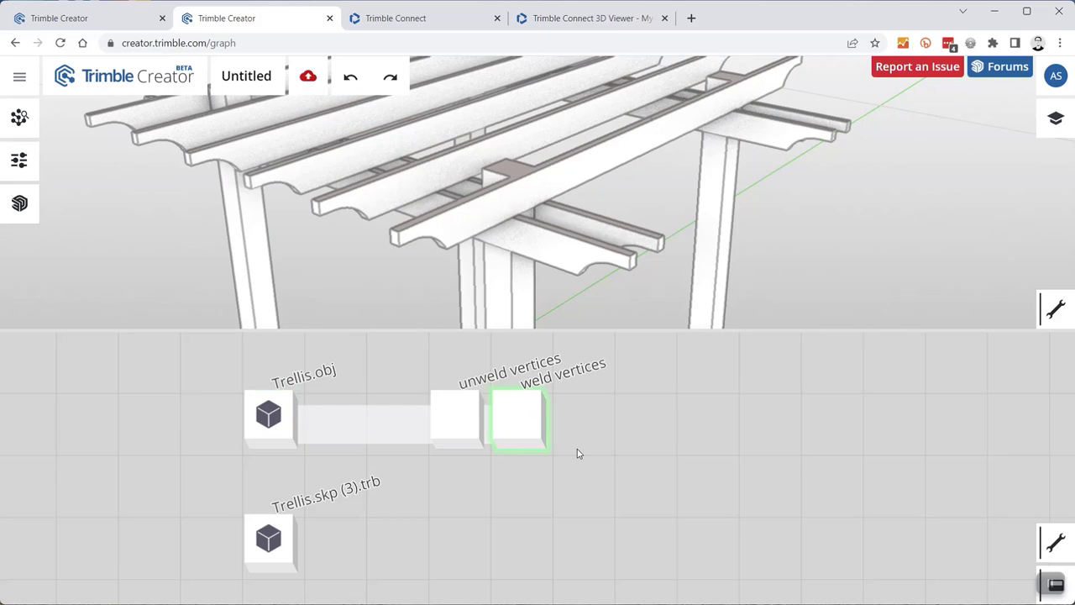
{"action": "scroll", "coordinate": [445, 117], "scroll_direction": "down", "scroll_amount": 5}
{"action": "left_click_drag", "start_coordinate": [445, 117], "coordinate": [405, 206]}
{"action": "left_click_drag", "start_coordinate": [418, 151], "coordinate": [352, 212]}
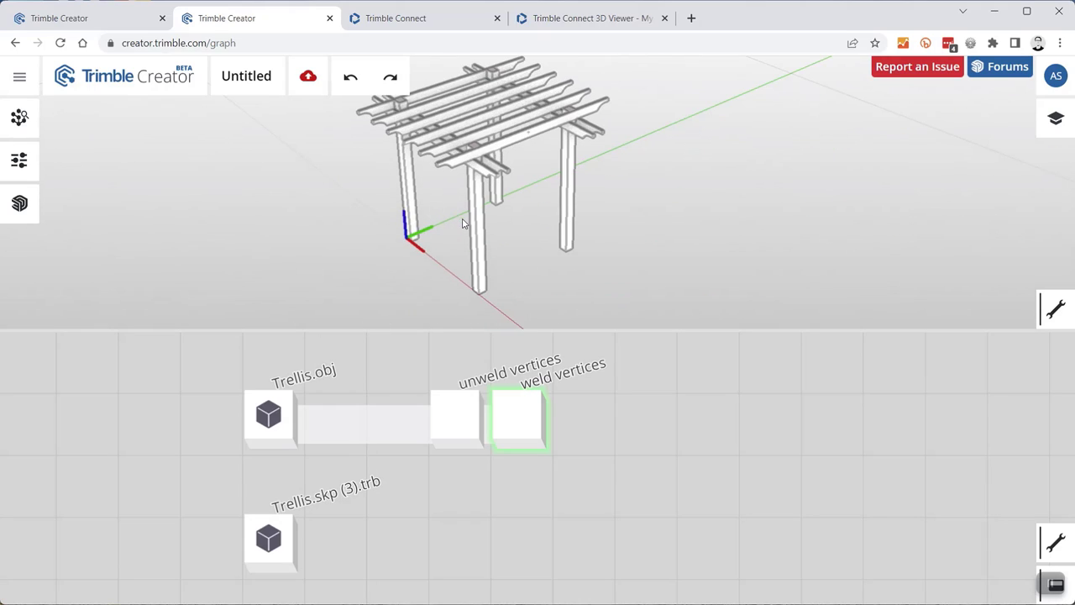
{"action": "scroll", "coordinate": [451, 174], "scroll_direction": "up", "scroll_amount": 3}
{"action": "scroll", "coordinate": [435, 160], "scroll_direction": "up", "scroll_amount": 2}
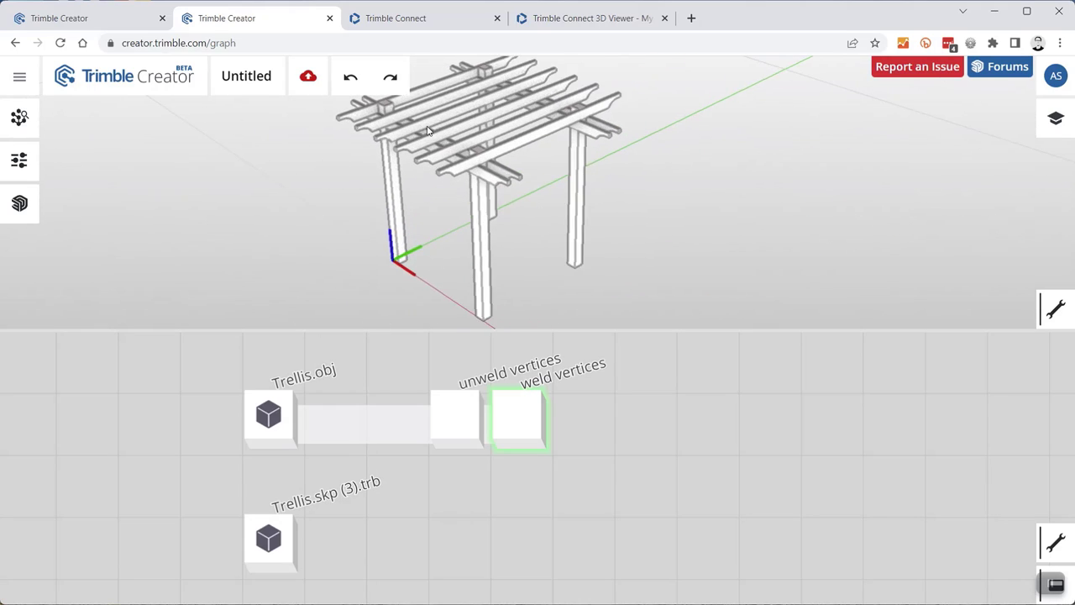
{"action": "scroll", "coordinate": [475, 139], "scroll_direction": "up", "scroll_amount": 3}
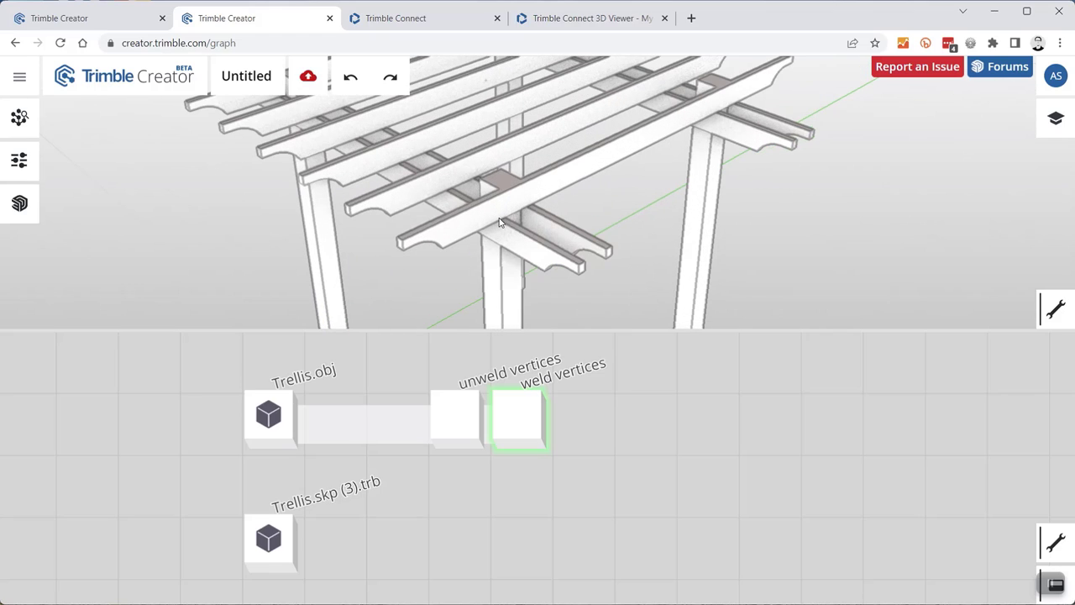
{"action": "scroll", "coordinate": [495, 201], "scroll_direction": "up", "scroll_amount": 2}
{"action": "scroll", "coordinate": [487, 193], "scroll_direction": "down", "scroll_amount": 3}
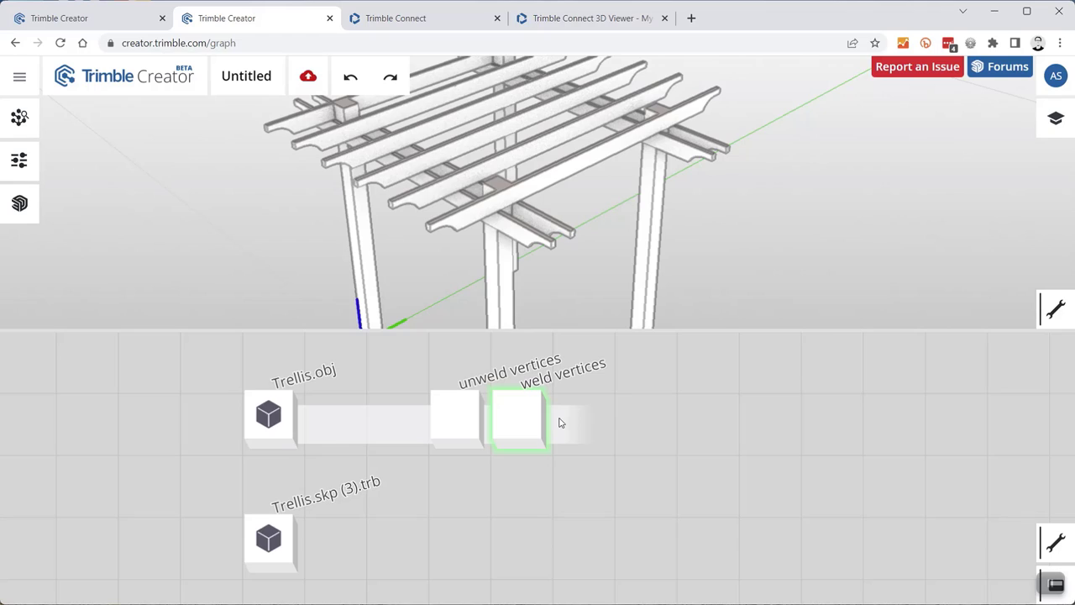
- Connect a new material node to the output of the weld vertices node
{"action": "left_click_drag", "start_coordinate": [664, 423], "coordinate": [603, 454]}
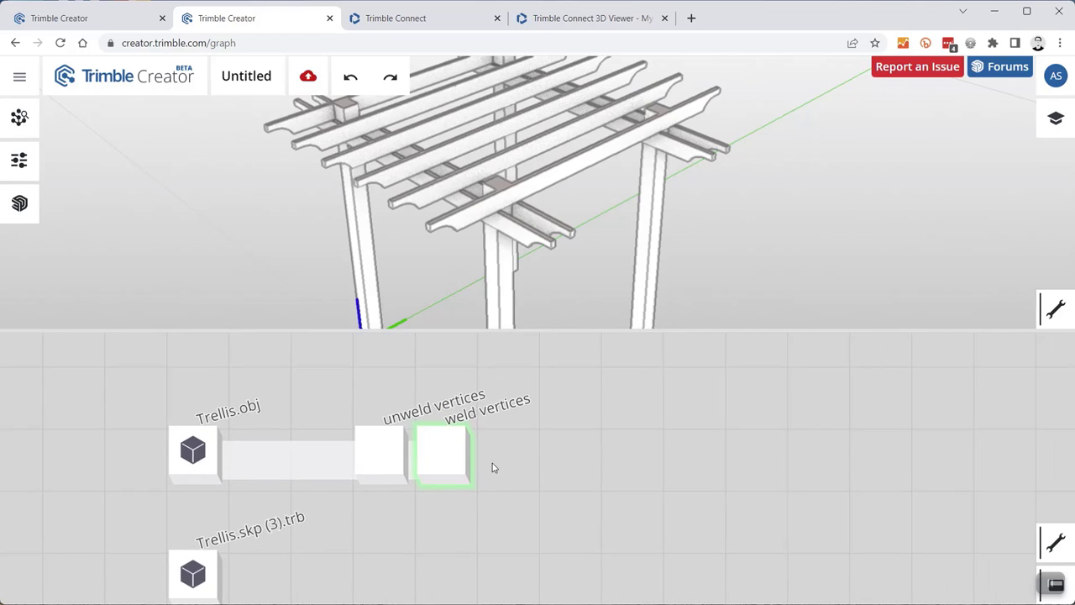
{"action": "left_click_drag", "start_coordinate": [493, 470], "coordinate": [570, 463]}
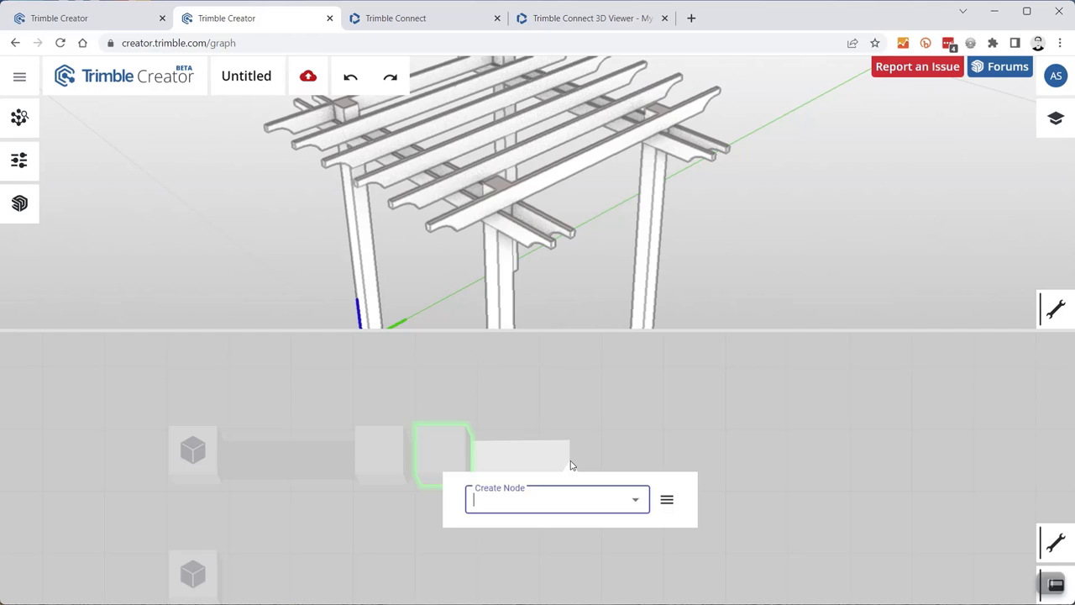
{"action": "type", "text": "material"}
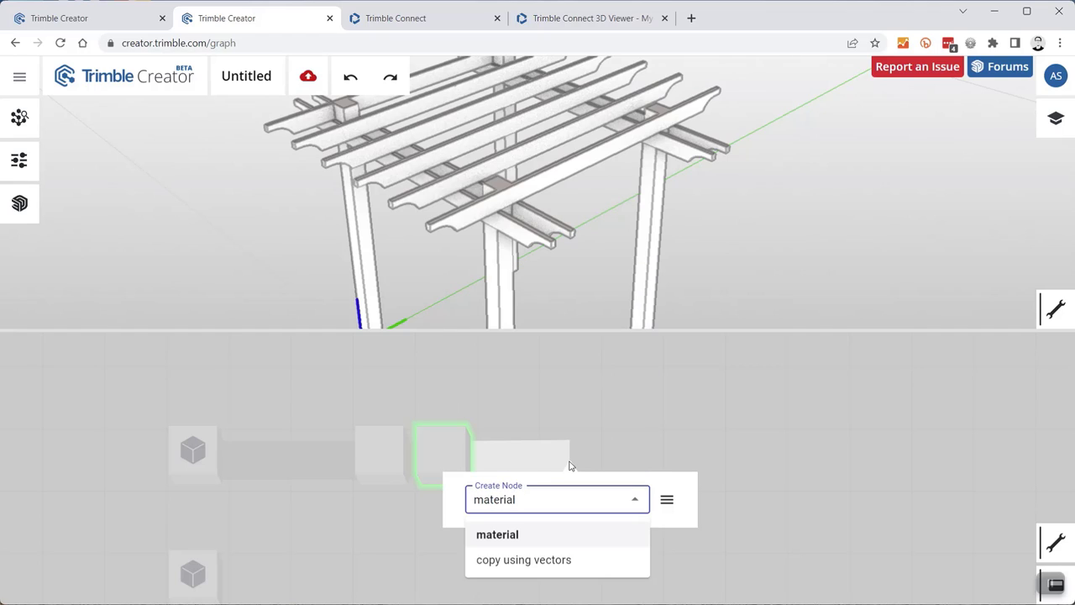
{"action": "key", "text": "Return"}
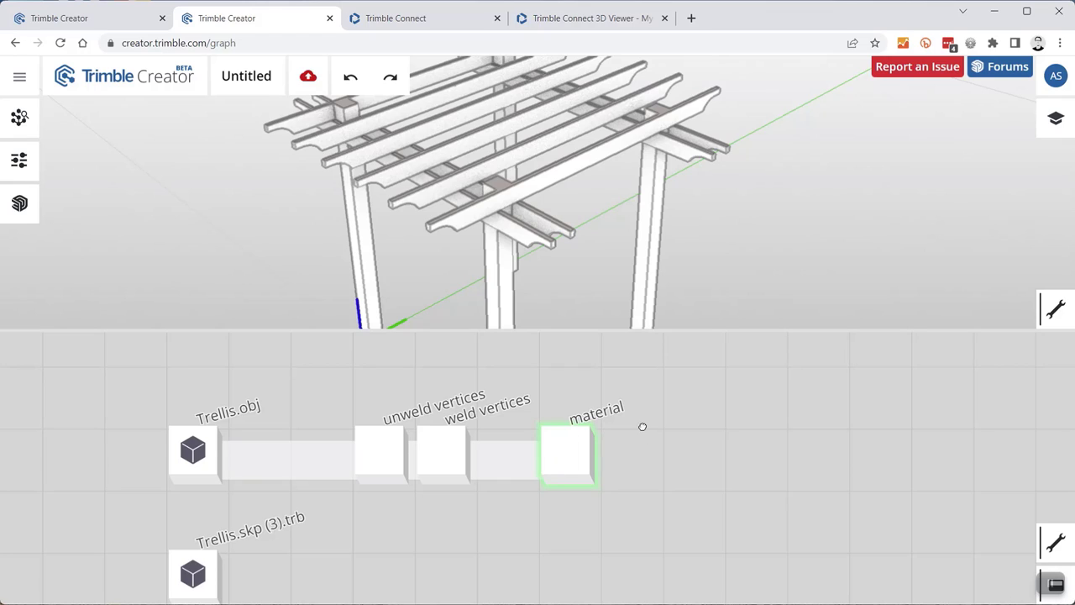
{"action": "left_click_drag", "start_coordinate": [641, 428], "coordinate": [631, 378]}
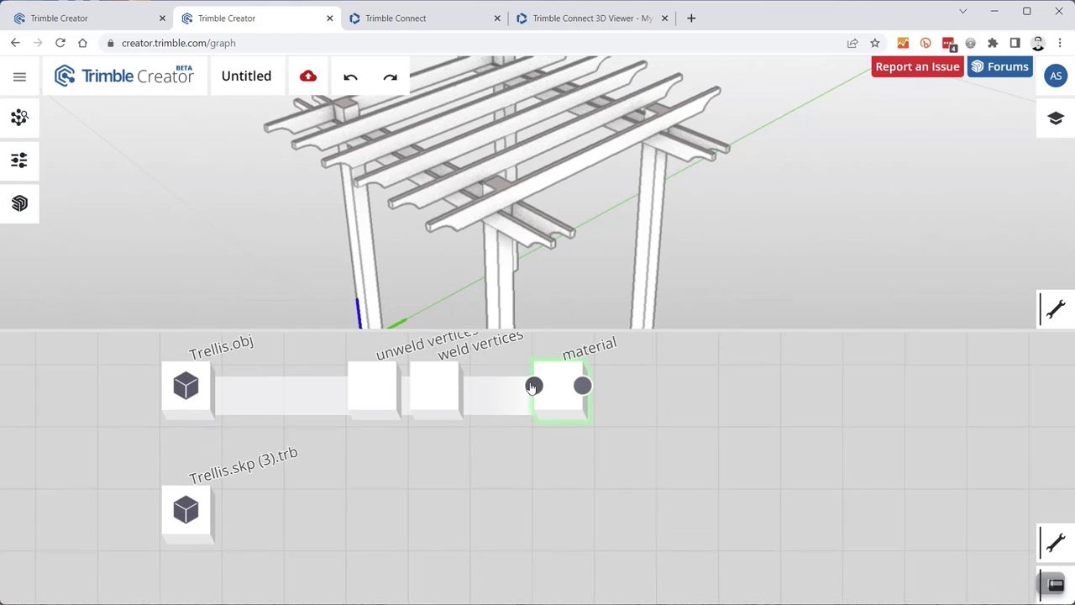
- Try a golden-brown base color of 0.698, 0.592, 0.297 on the material node and disable the base color again
{"action": "mouse_move", "coordinate": [531, 385]}
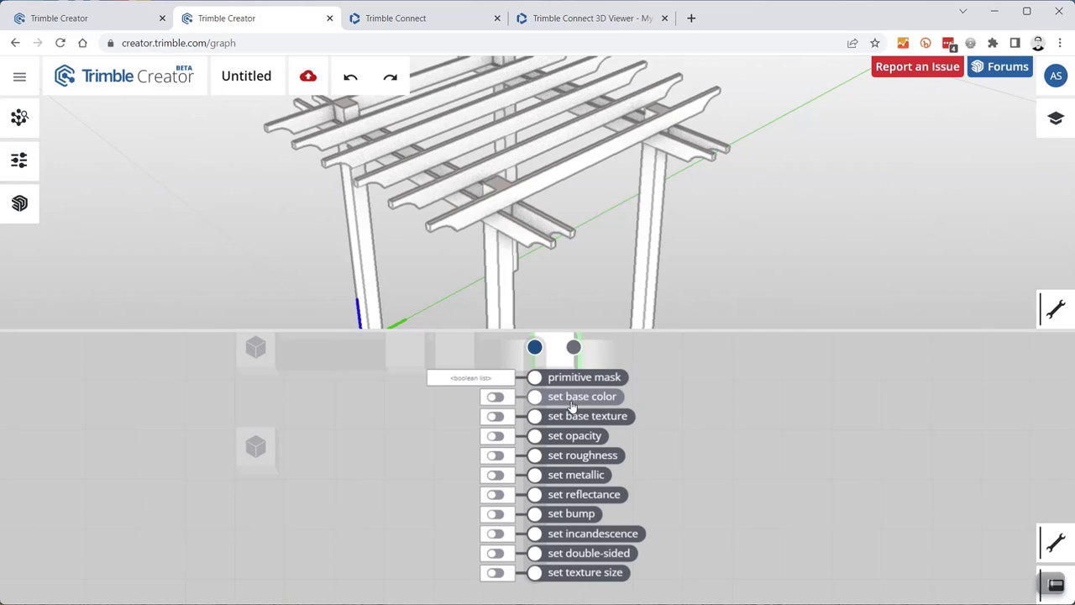
{"action": "left_click", "coordinate": [495, 397]}
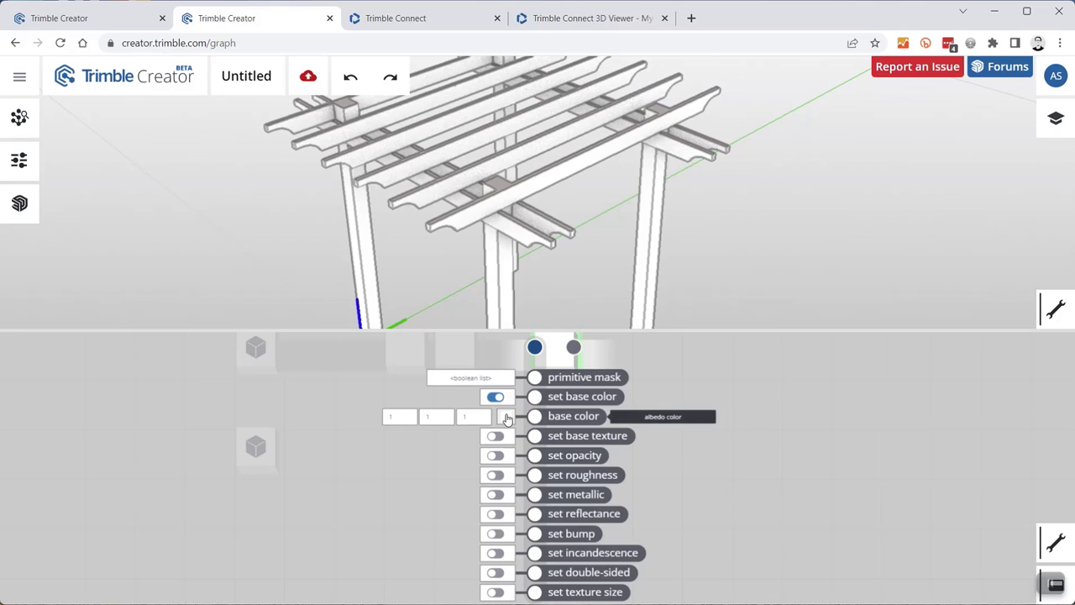
{"action": "left_click", "coordinate": [507, 418]}
{"action": "left_click", "coordinate": [443, 458]}
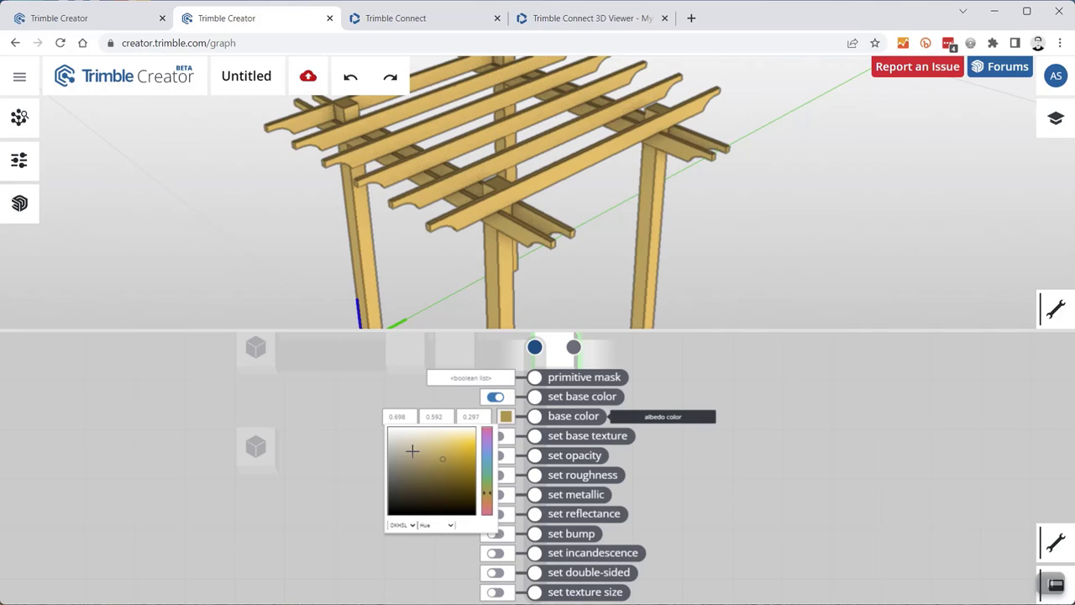
{"action": "left_click", "coordinate": [494, 398]}
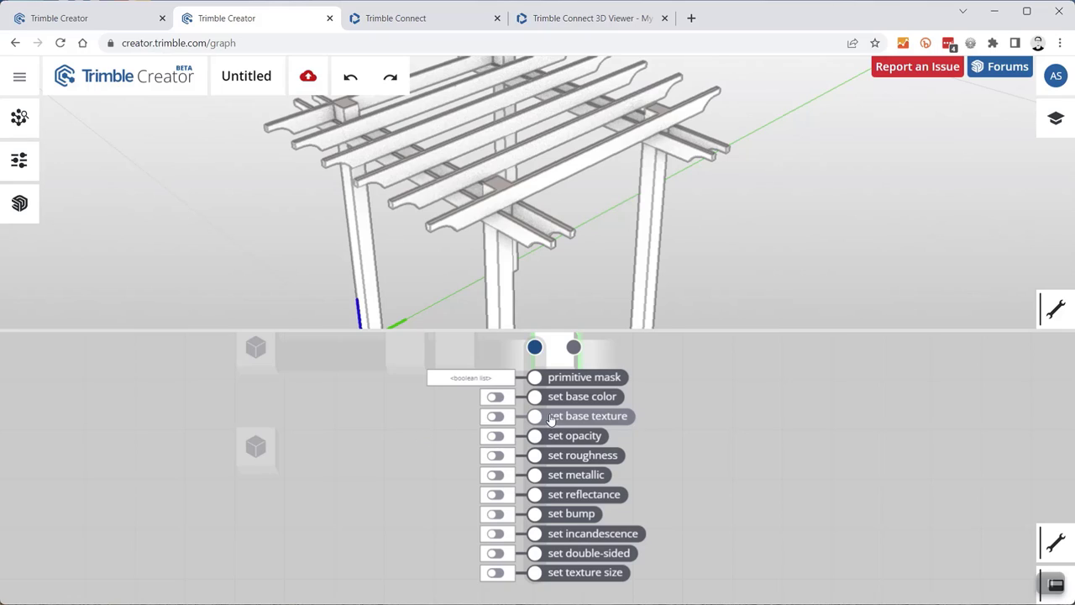
{"action": "left_click", "coordinate": [697, 437]}
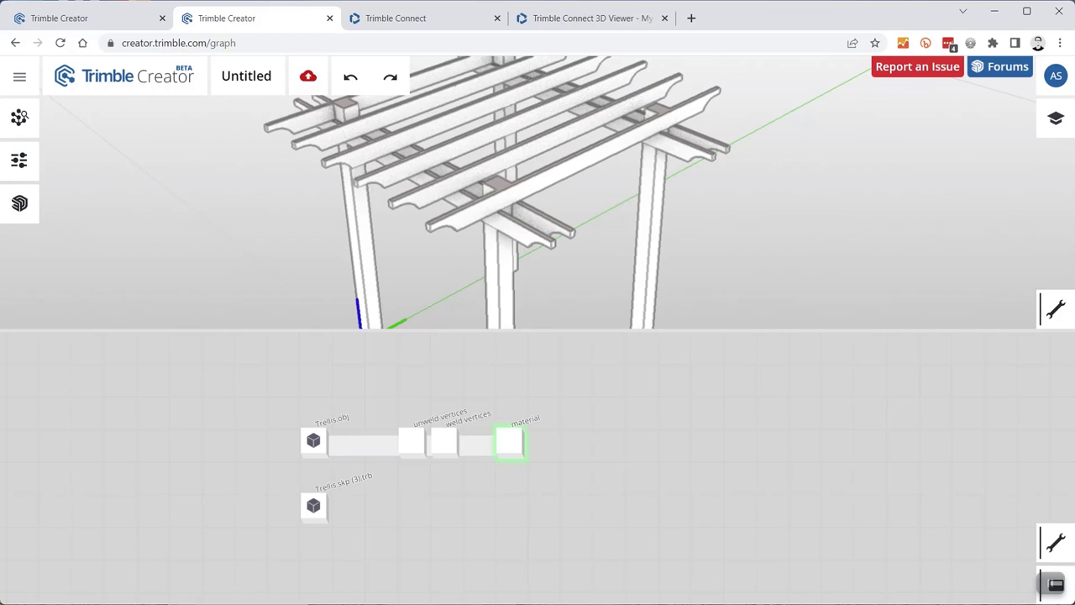
- Switch to File Explorer, open the Trellis folder in TC Testing and select the texture image _Wood_Plywood_Knots_1.jpg
{"action": "key", "text": "alt+Tab"}
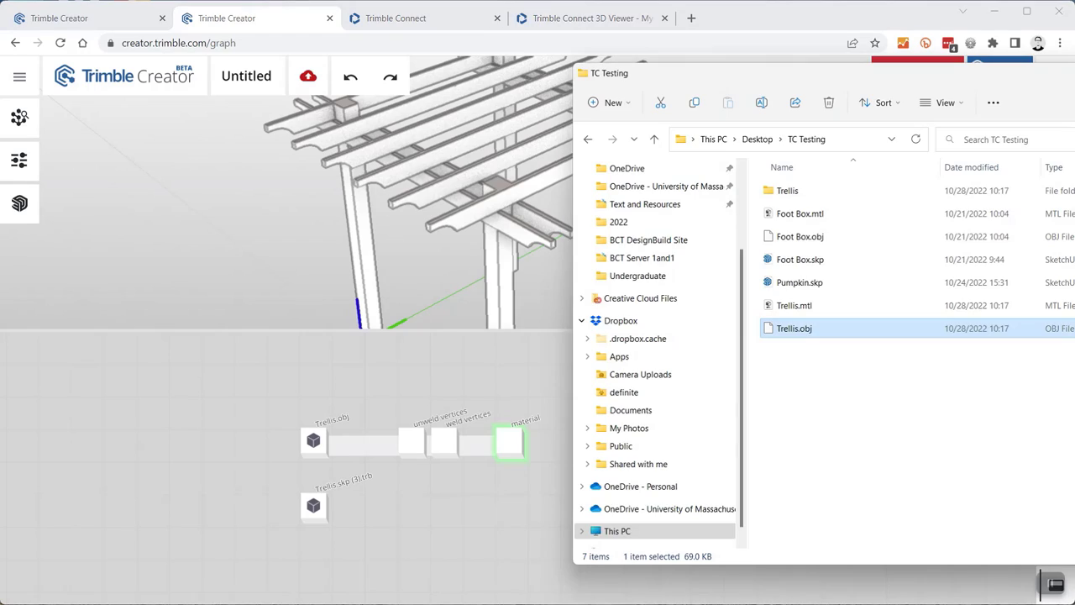
{"action": "left_click", "coordinate": [793, 193]}
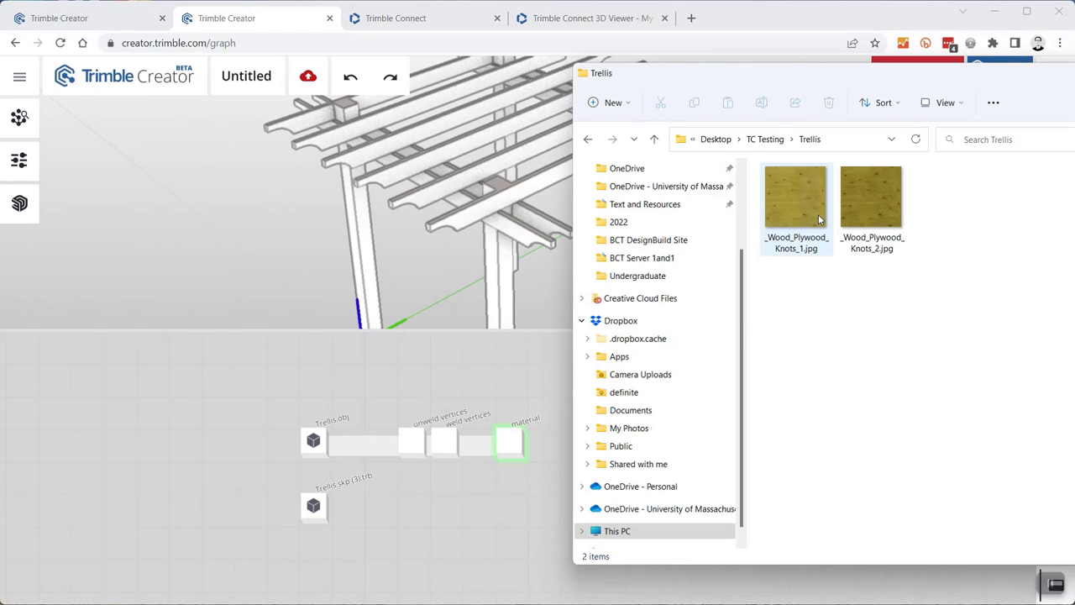
{"action": "left_click", "coordinate": [796, 198]}
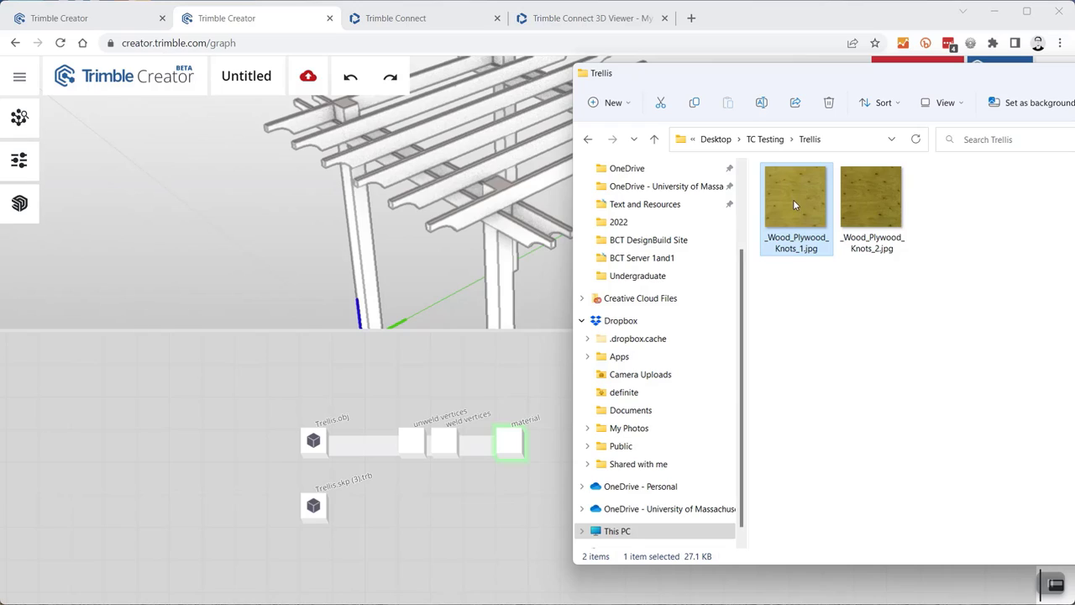
- Try to bring _Wood_Plywood_Knots_1.jpg into the graph above the weld vertices node, and delete the resulting node
{"action": "left_click_drag", "start_coordinate": [795, 190], "coordinate": [455, 392]}
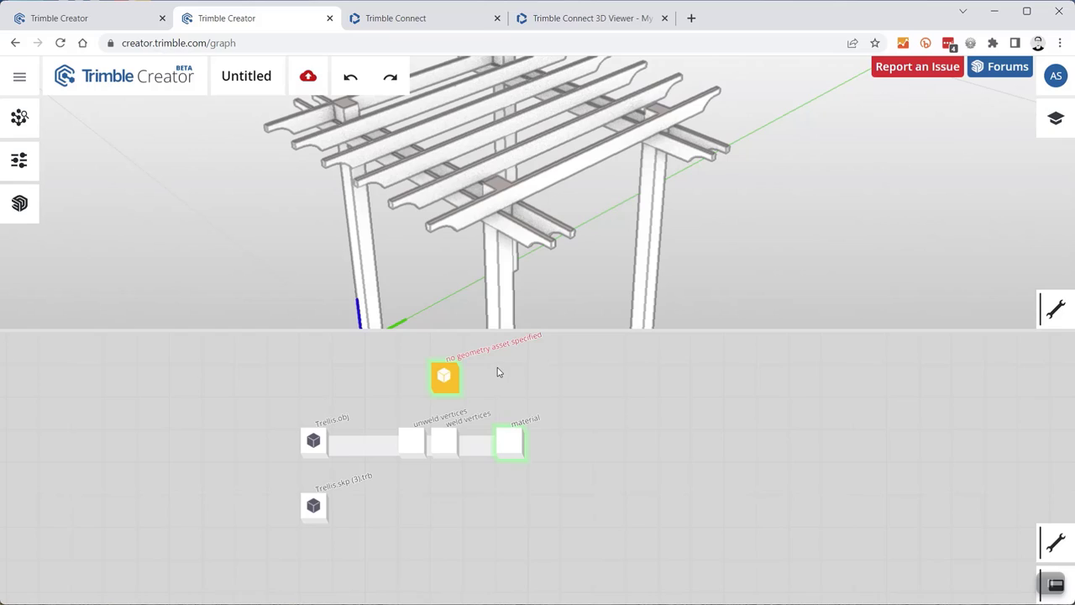
{"action": "scroll", "coordinate": [497, 369], "scroll_direction": "up", "scroll_amount": 5}
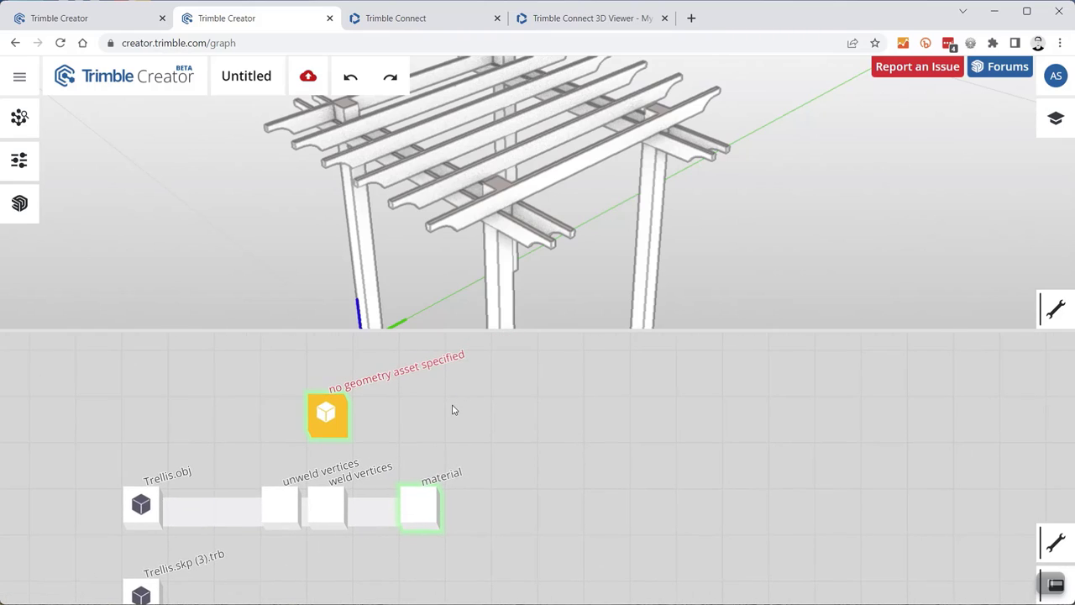
{"action": "scroll", "coordinate": [467, 392], "scroll_direction": "down", "scroll_amount": 3}
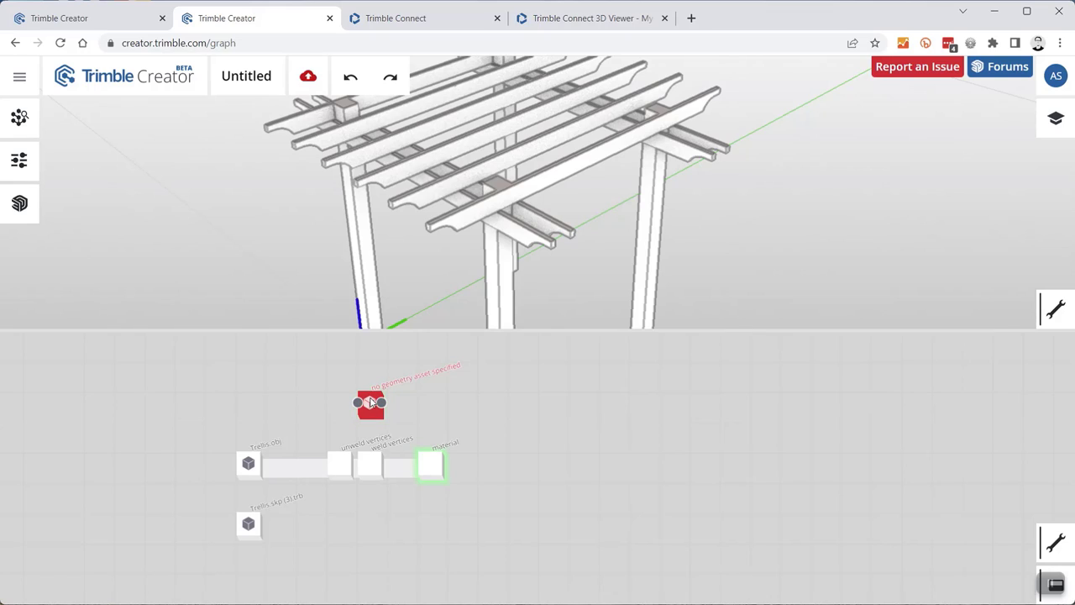
{"action": "left_click", "coordinate": [370, 404]}
{"action": "scroll", "coordinate": [372, 412], "scroll_direction": "up", "scroll_amount": 3}
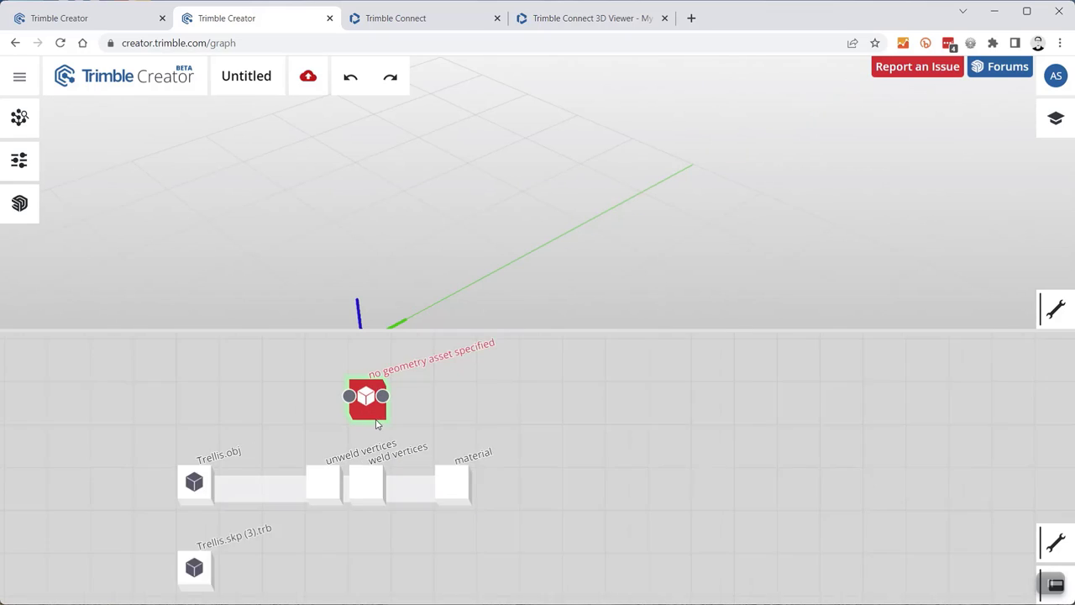
{"action": "scroll", "coordinate": [489, 372], "scroll_direction": "down", "scroll_amount": 5}
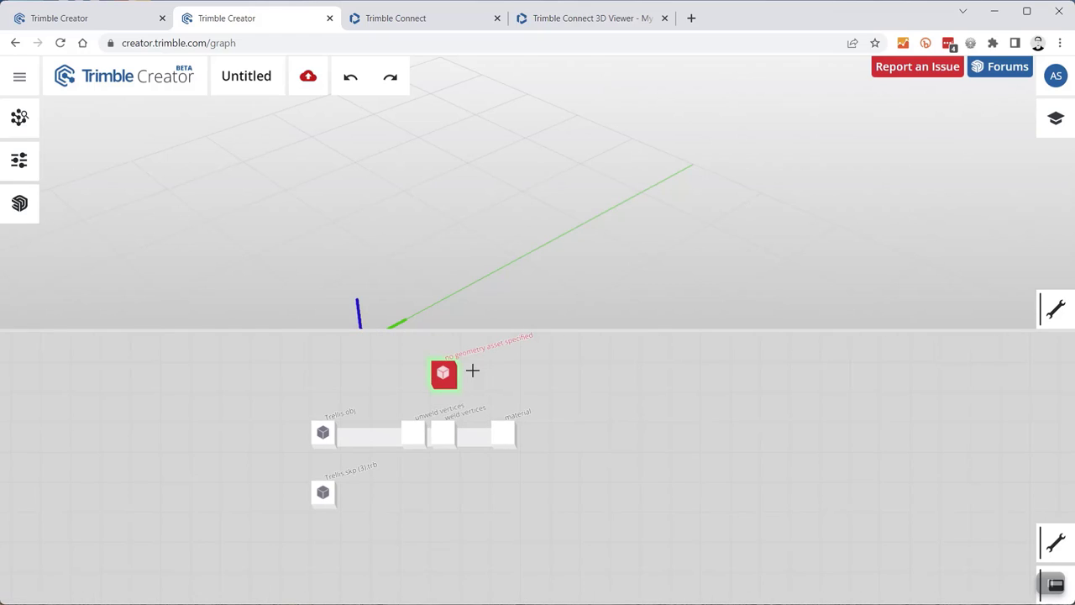
{"action": "key", "text": "Delete"}
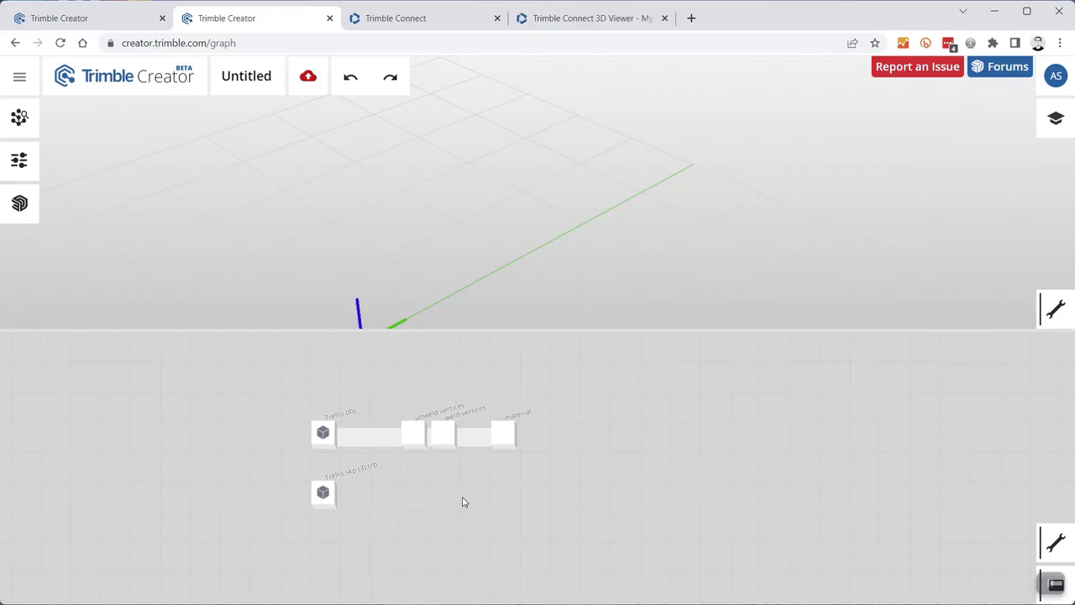
- Add _Wood_Plywood_Knots_1.jpg from the Trellis folder to the graph as an image node above the weld vertices node
{"action": "key", "text": "alt+Tab"}
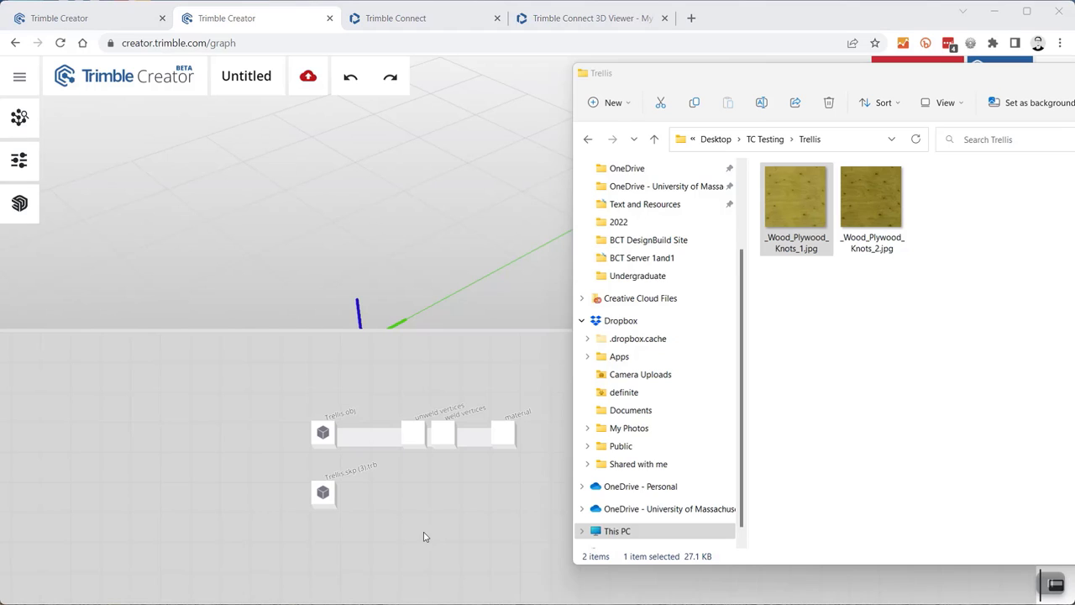
{"action": "left_click_drag", "start_coordinate": [799, 225], "coordinate": [451, 403]}
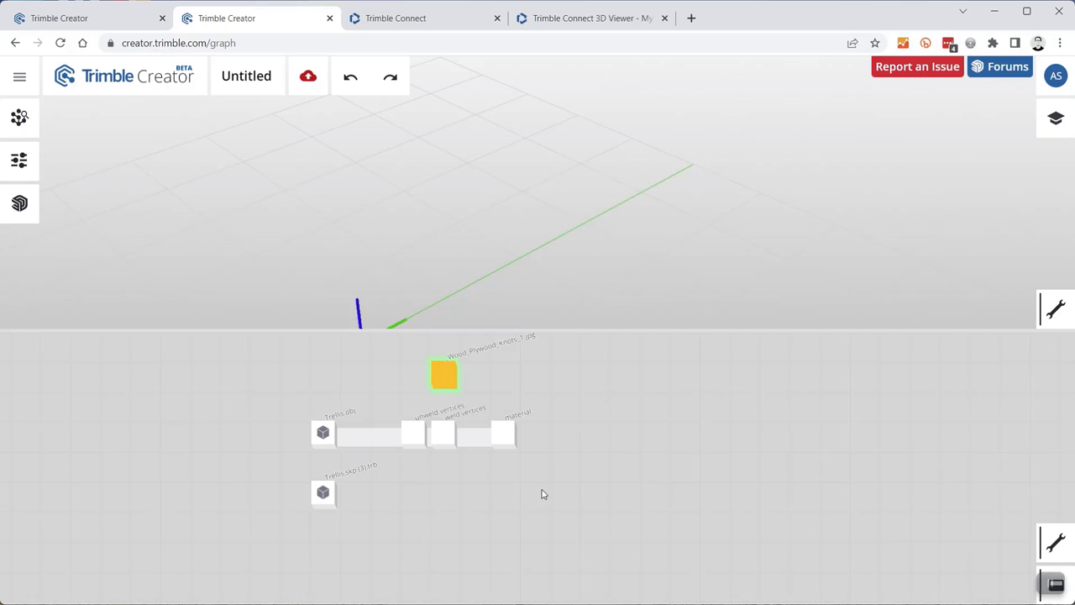
{"action": "left_click", "coordinate": [454, 374]}
{"action": "scroll", "coordinate": [514, 382], "scroll_direction": "up", "scroll_amount": 5}
{"action": "scroll", "coordinate": [510, 385], "scroll_direction": "up", "scroll_amount": 1}
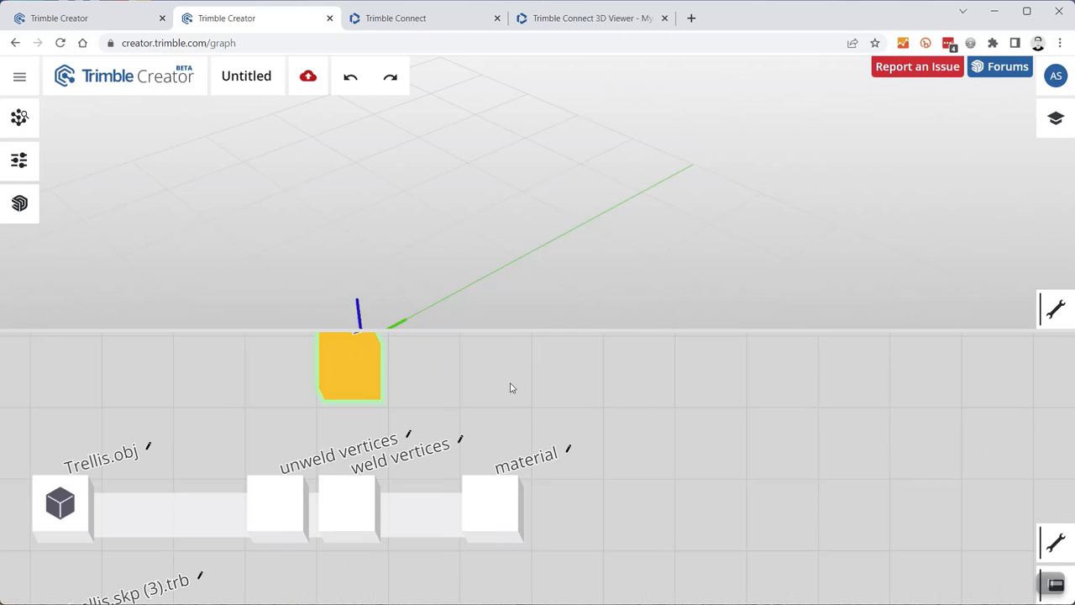
- Connect the wood image node to the material node's base texture and space the material node farther from the weld vertices node
{"action": "left_click_drag", "start_coordinate": [509, 387], "coordinate": [450, 449]}
{"action": "scroll", "coordinate": [450, 413], "scroll_direction": "down", "scroll_amount": 2}
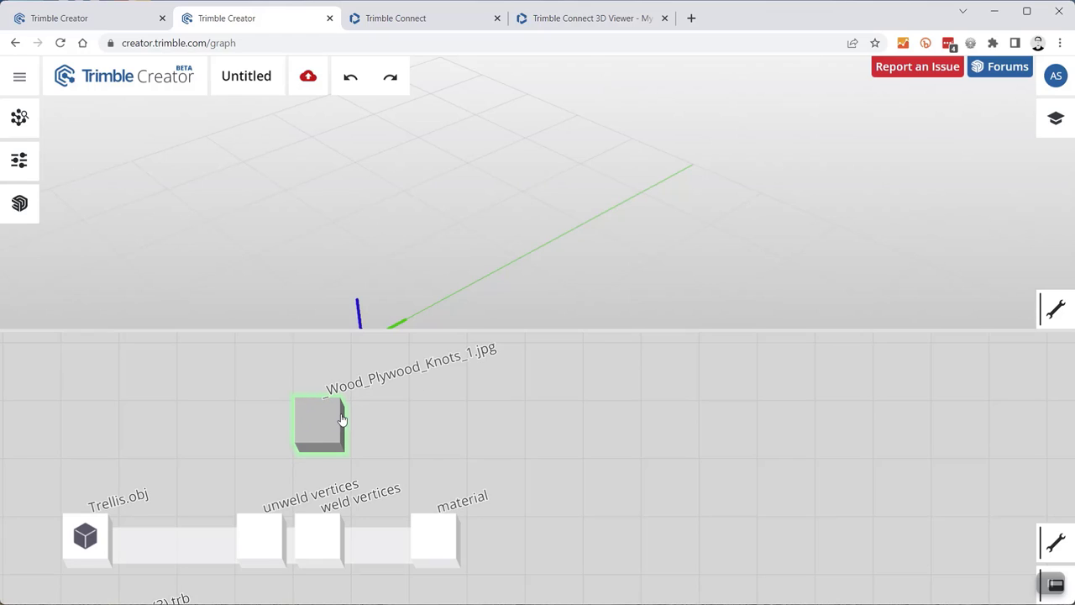
{"action": "left_click_drag", "start_coordinate": [339, 420], "coordinate": [413, 448]}
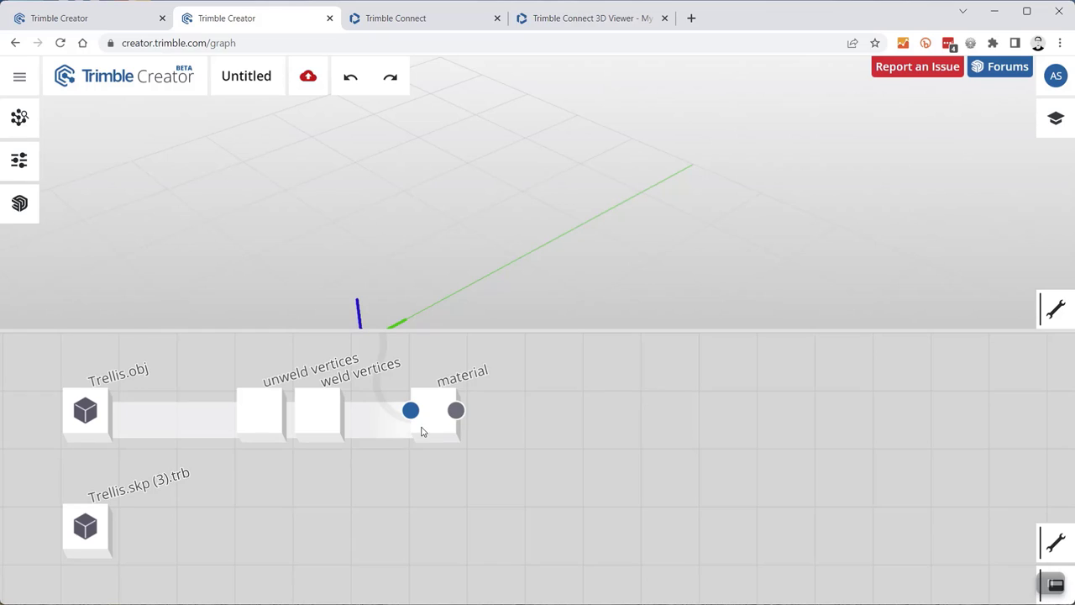
{"action": "left_click", "coordinate": [435, 428]}
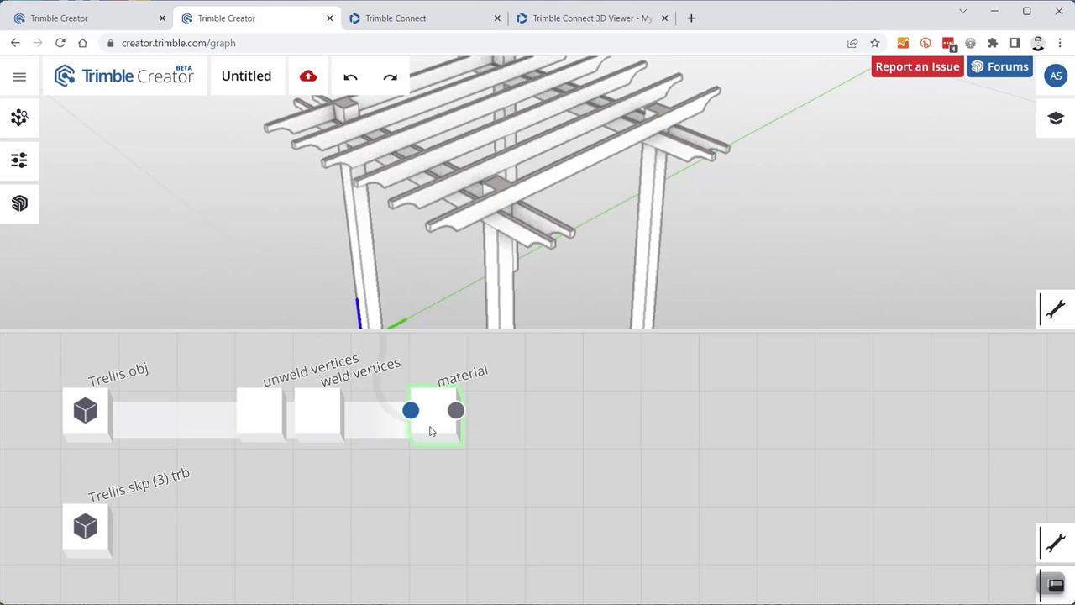
{"action": "left_click_drag", "start_coordinate": [436, 430], "coordinate": [494, 429]}
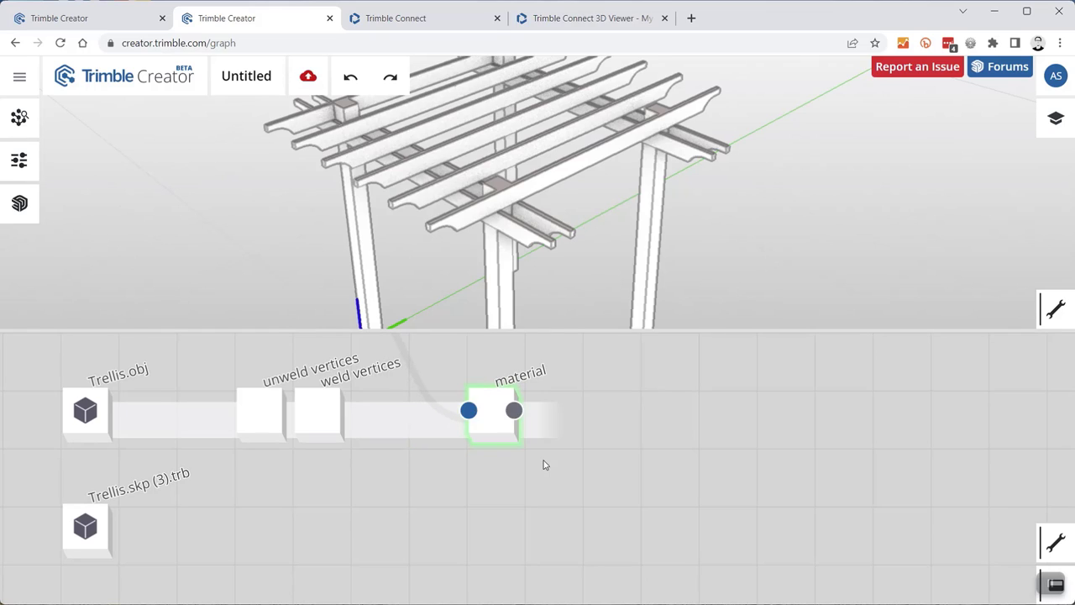
{"action": "scroll", "coordinate": [583, 449], "scroll_direction": "down", "scroll_amount": 3}
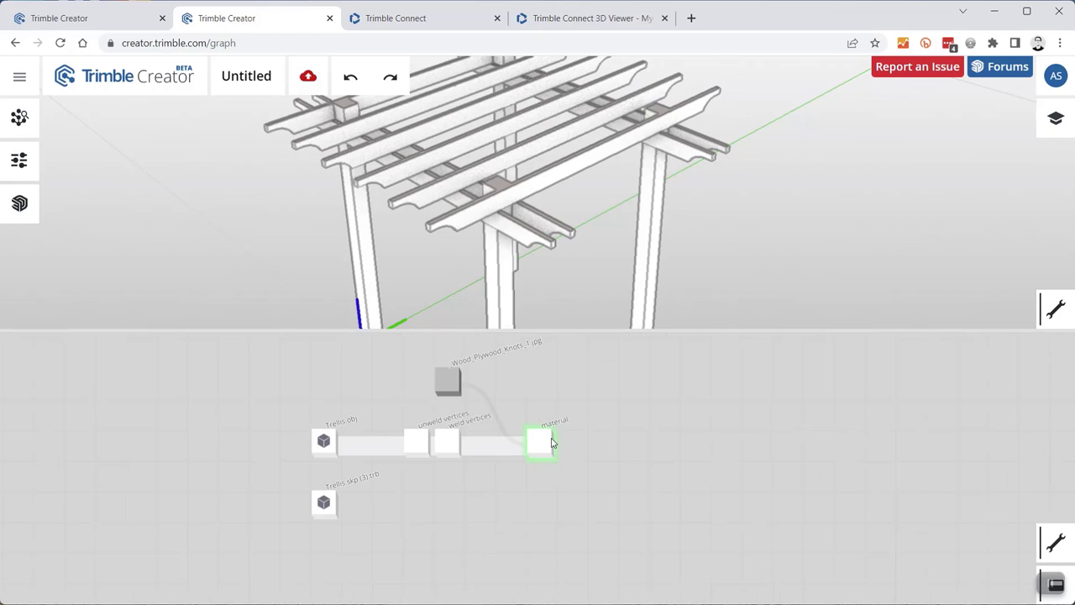
- Enable the set base texture option of the material node
{"action": "left_click", "coordinate": [447, 380]}
{"action": "left_click", "coordinate": [544, 457]}
{"action": "scroll", "coordinate": [545, 456], "scroll_direction": "up", "scroll_amount": 5}
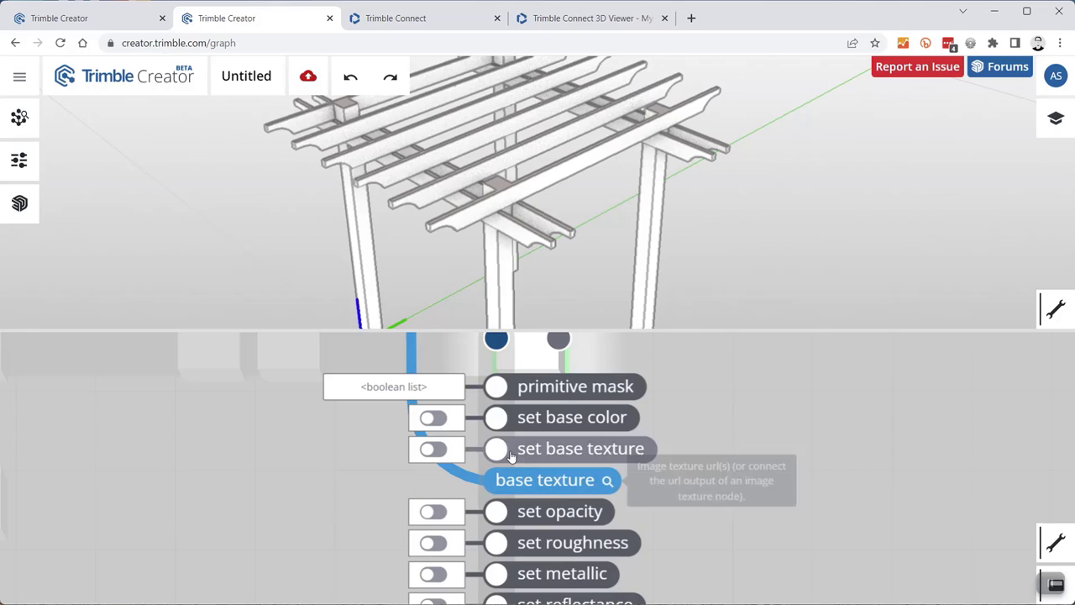
{"action": "left_click", "coordinate": [433, 449]}
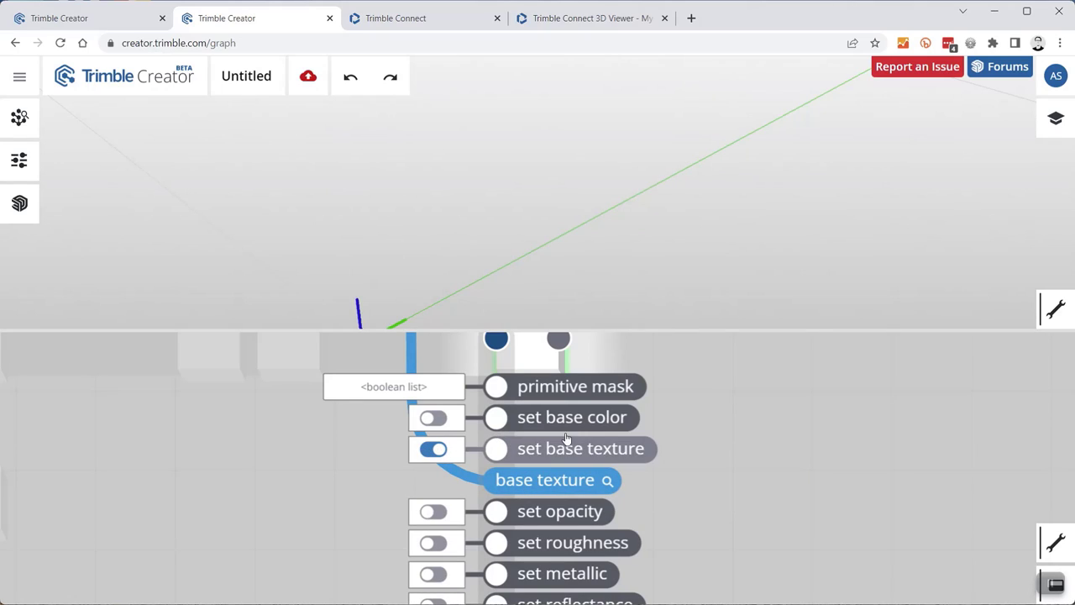
{"action": "left_click", "coordinate": [740, 434]}
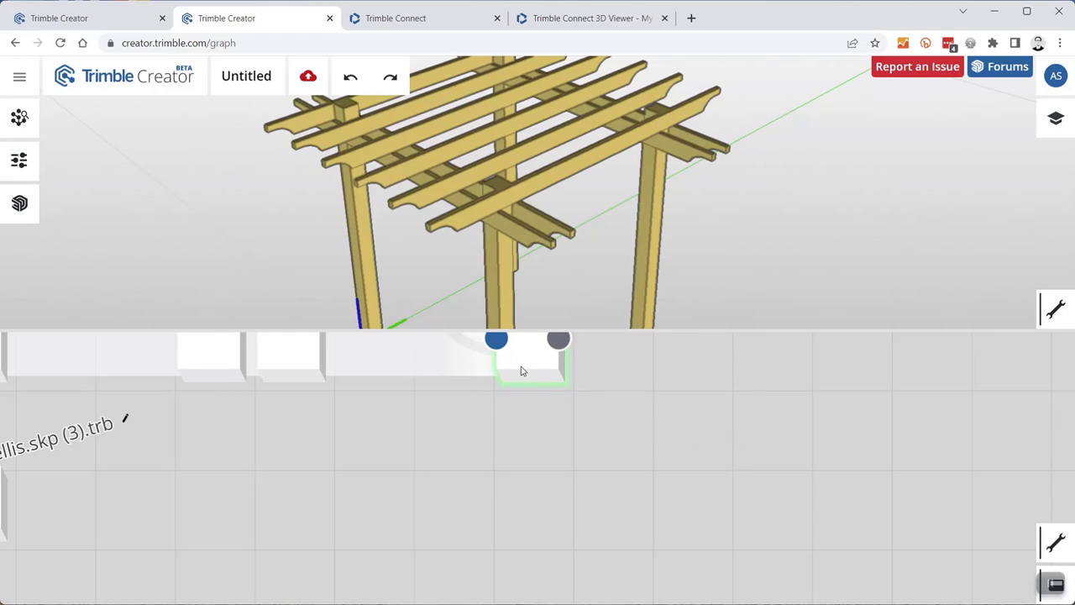
- Examine the material node's texture connection and how the wood texture maps onto the trellis beams up close
{"action": "scroll", "coordinate": [463, 463], "scroll_direction": "down", "scroll_amount": 3}
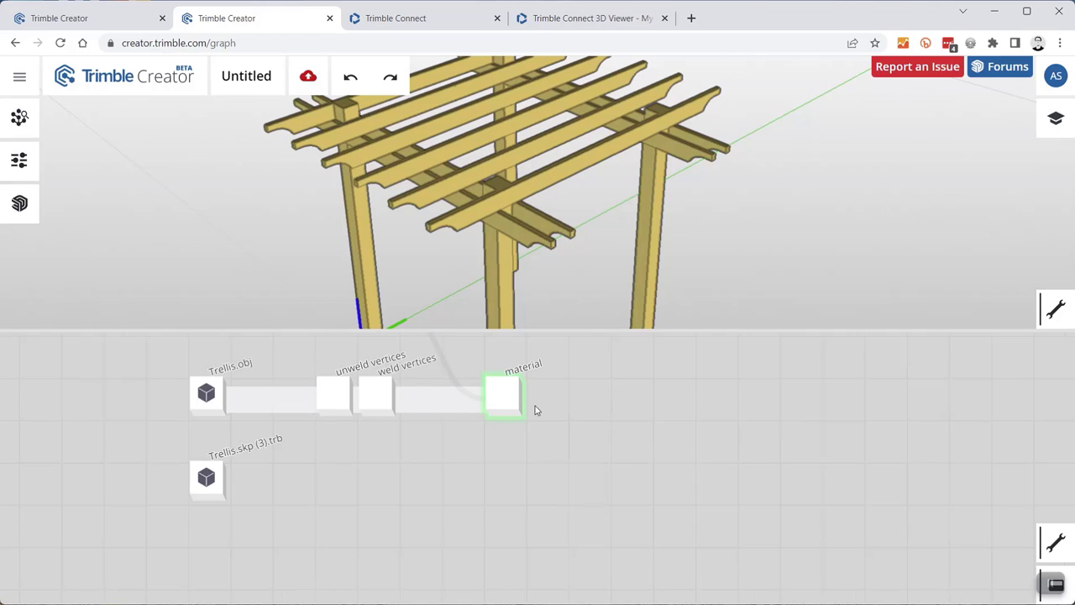
{"action": "left_click_drag", "start_coordinate": [600, 389], "coordinate": [578, 431]}
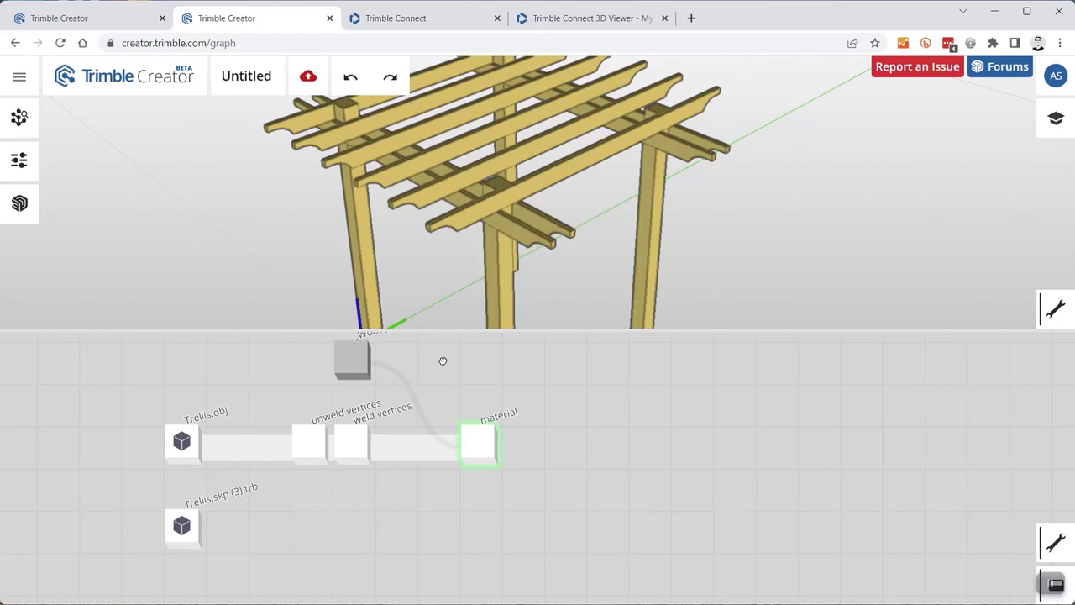
{"action": "left_click_drag", "start_coordinate": [442, 360], "coordinate": [443, 385]}
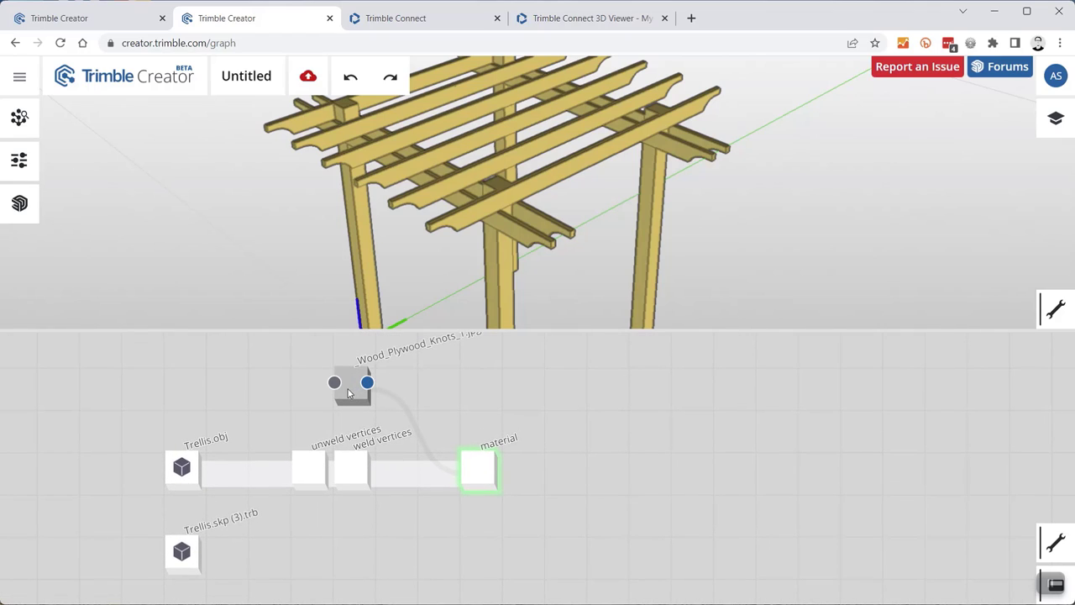
{"action": "left_click", "coordinate": [460, 468]}
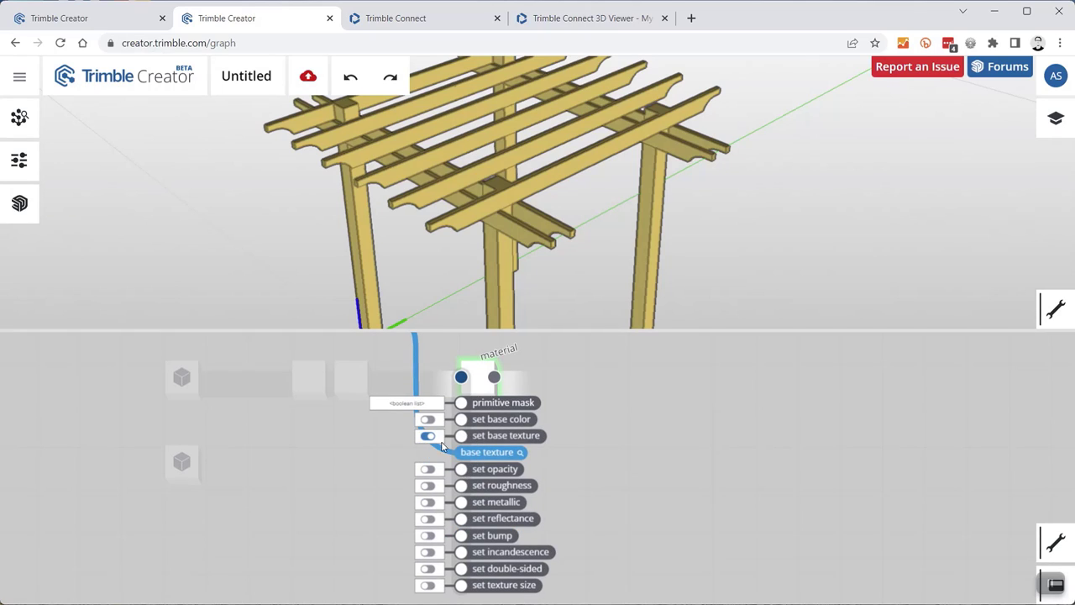
{"action": "left_click", "coordinate": [597, 396]}
{"action": "scroll", "coordinate": [483, 207], "scroll_direction": "up", "scroll_amount": 1}
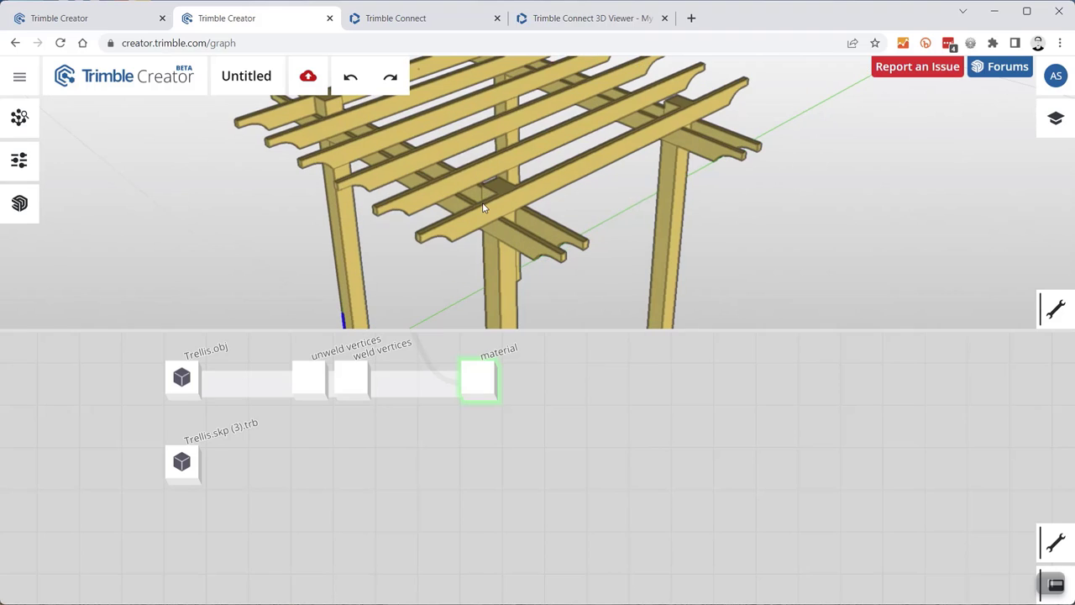
{"action": "scroll", "coordinate": [468, 235], "scroll_direction": "up", "scroll_amount": 6}
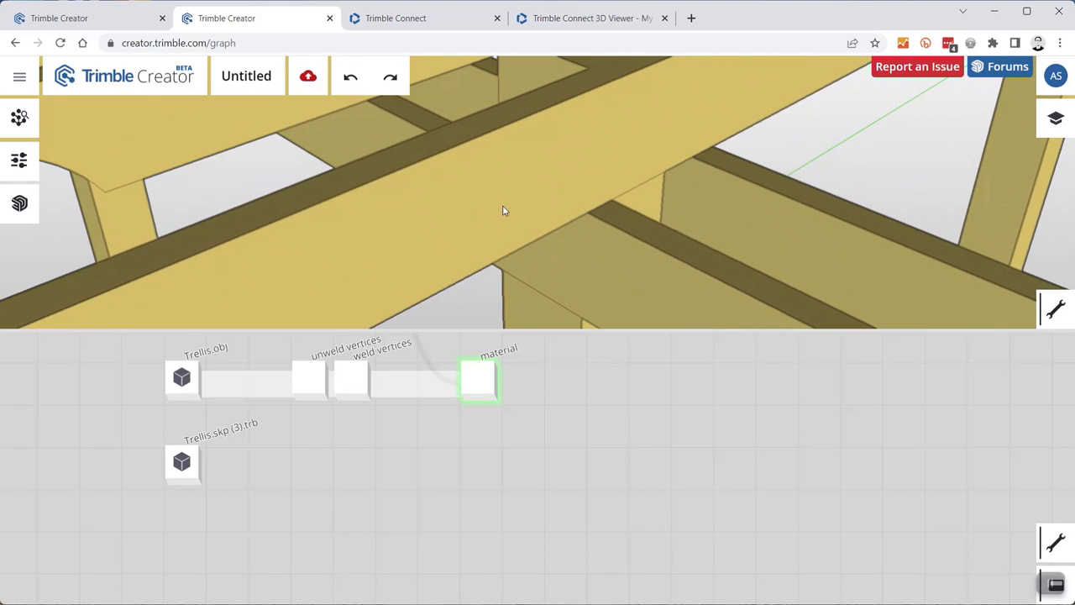
{"action": "scroll", "coordinate": [460, 184], "scroll_direction": "down", "scroll_amount": 6}
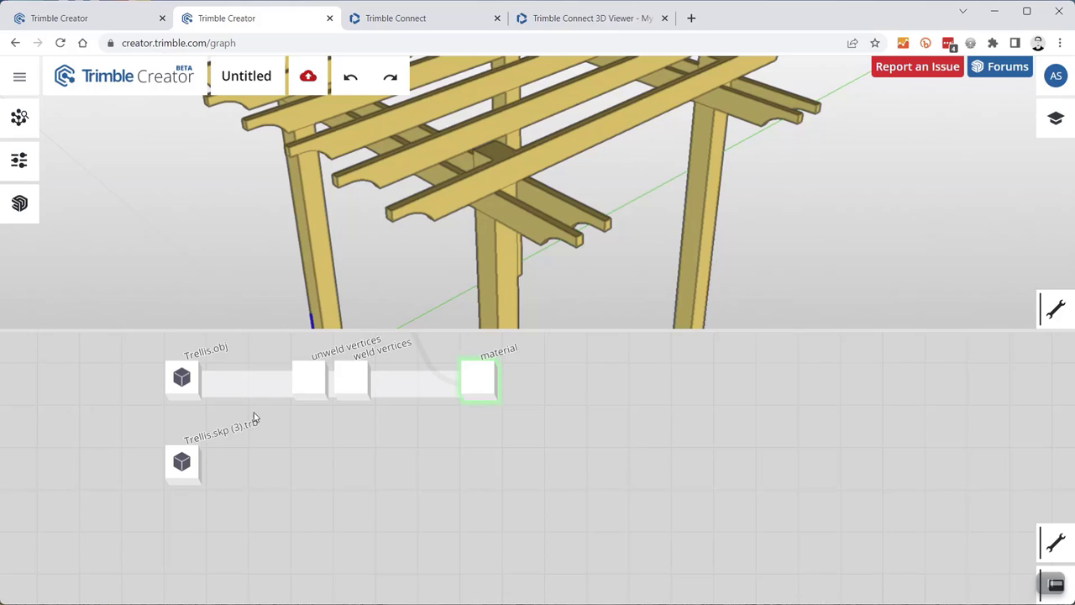
- Disconnect Trellis.obj from the unweld vertices node and connect Trellis.skp (3).trb to its input instead
{"action": "left_click", "coordinate": [235, 382]}
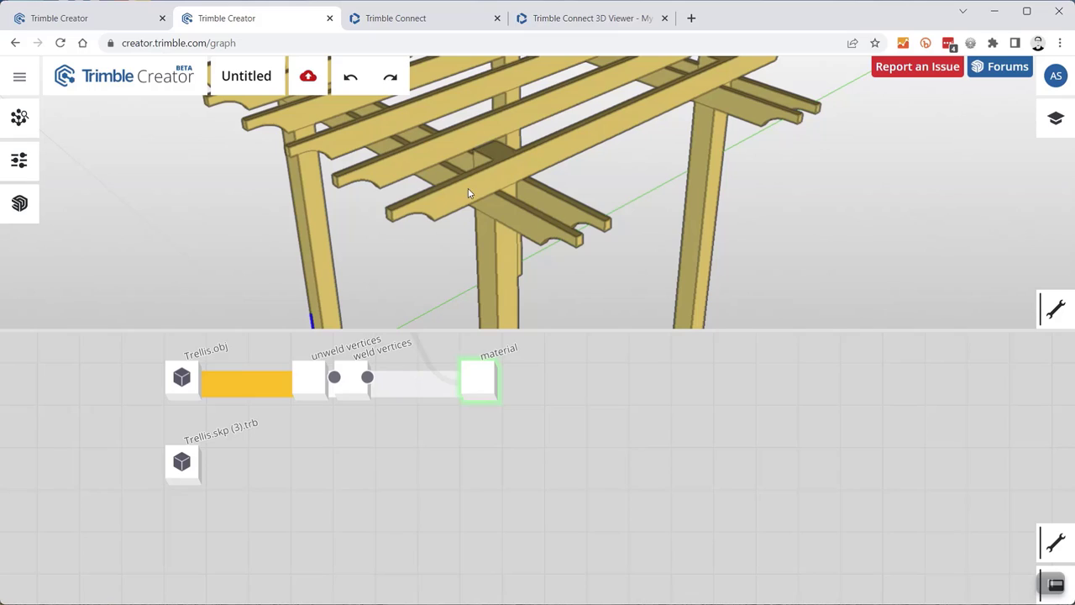
{"action": "left_click", "coordinate": [247, 386]}
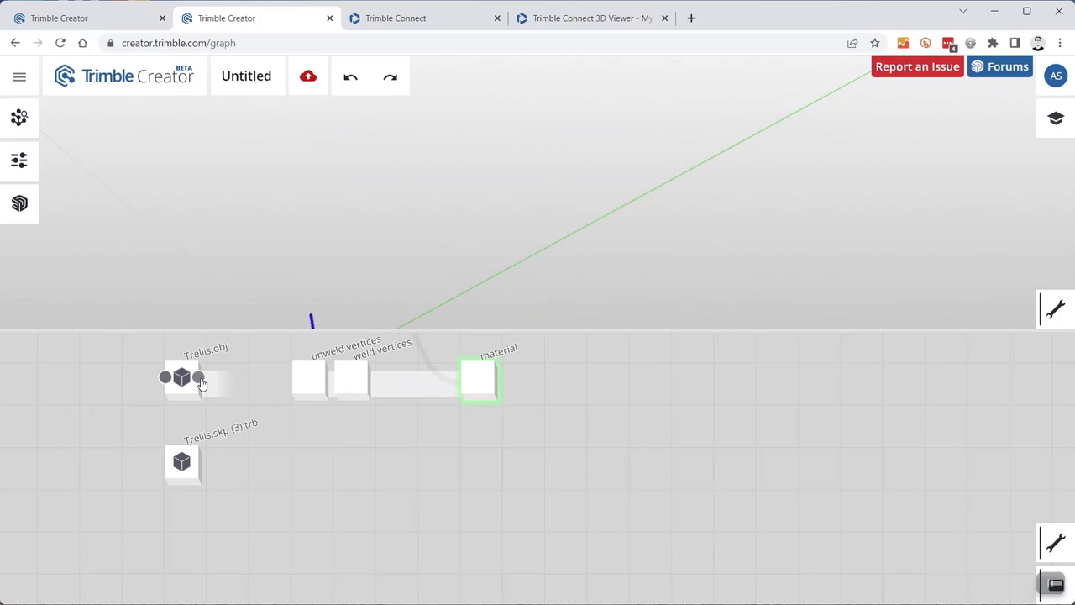
{"action": "left_click_drag", "start_coordinate": [211, 466], "coordinate": [302, 386]}
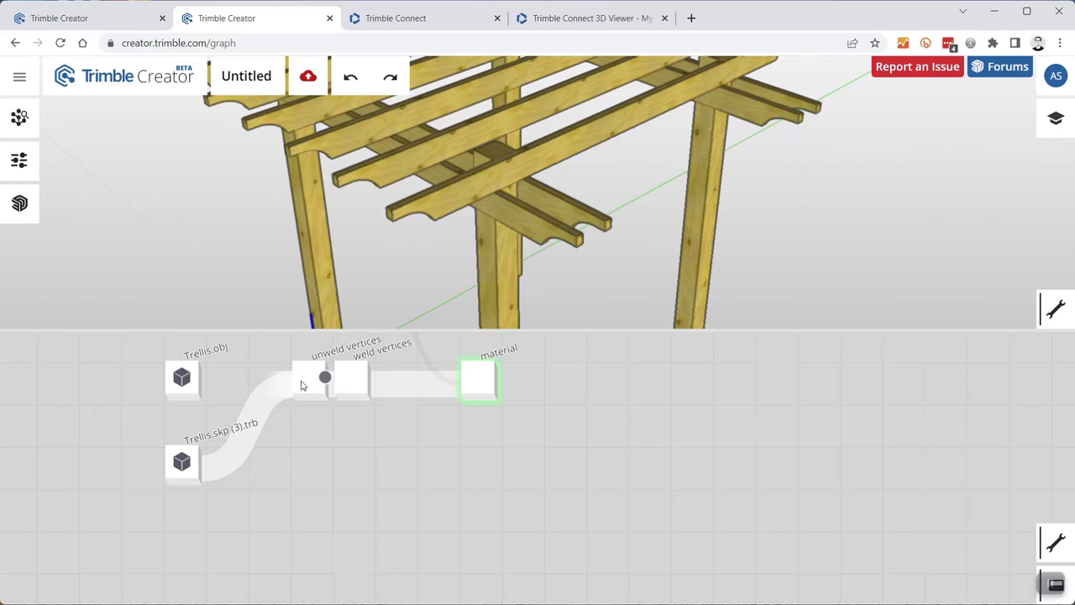
- Examine the wood texture on the trellis beams and posts up close, together with the node chain from Trellis.skp (3).trb to material
{"action": "scroll", "coordinate": [186, 465], "scroll_direction": "up", "scroll_amount": 3}
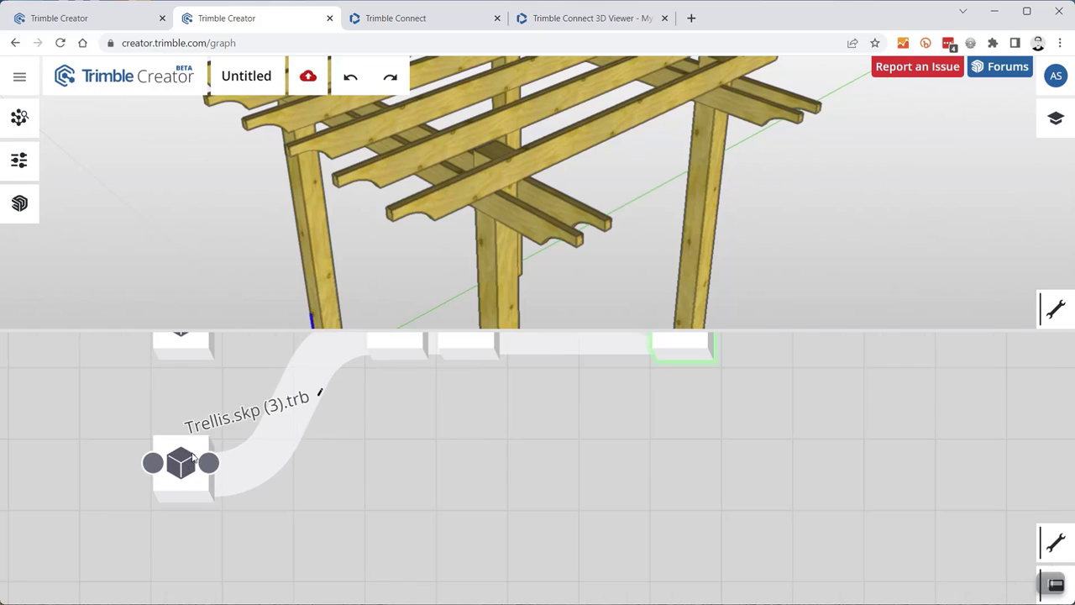
{"action": "left_click_drag", "start_coordinate": [192, 391], "coordinate": [161, 451]}
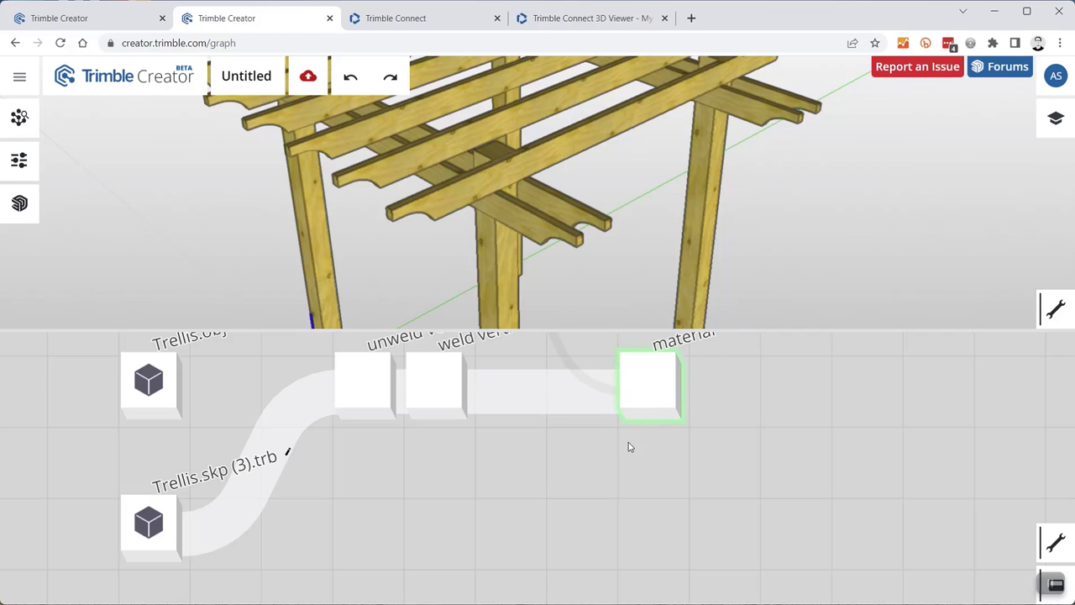
{"action": "scroll", "coordinate": [557, 225], "scroll_direction": "up", "scroll_amount": 5}
{"action": "scroll", "coordinate": [557, 225], "scroll_direction": "down", "scroll_amount": 2}
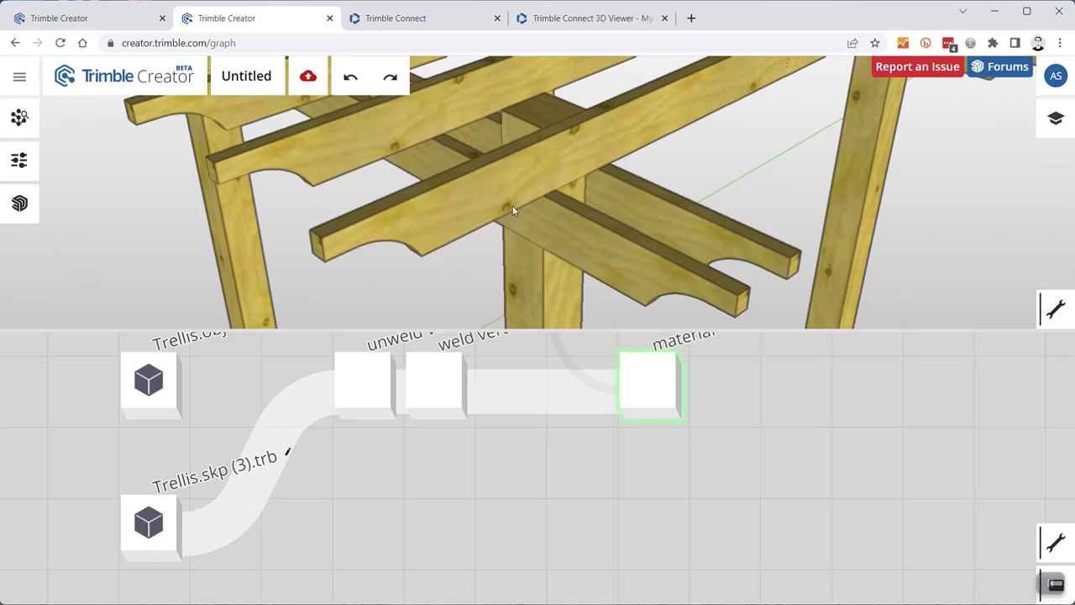
{"action": "left_click_drag", "start_coordinate": [509, 208], "coordinate": [514, 221]}
{"action": "scroll", "coordinate": [504, 223], "scroll_direction": "down", "scroll_amount": 3}
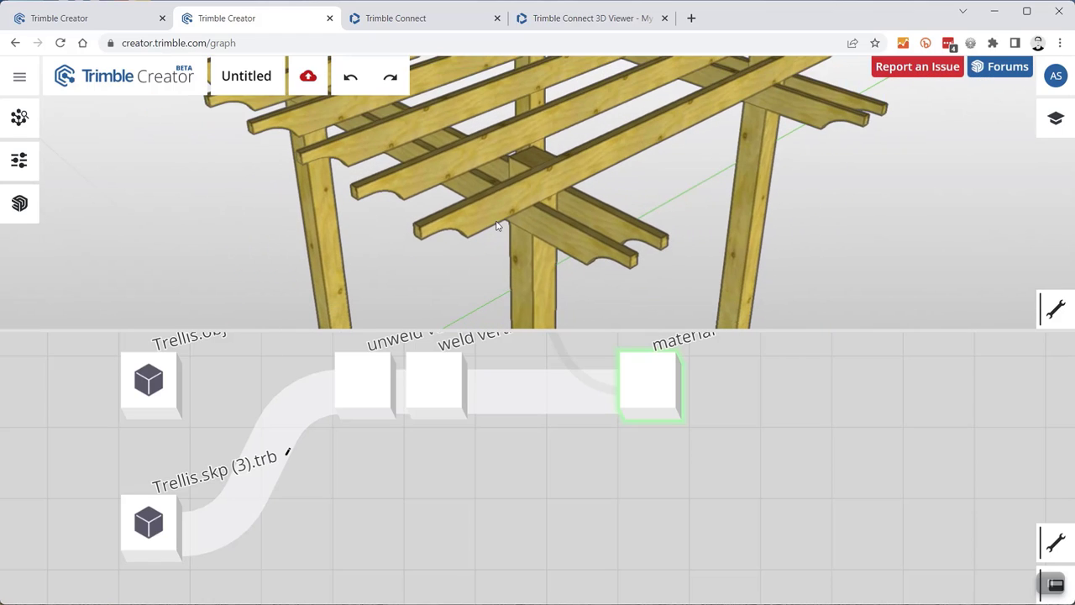
{"action": "mouse_move", "coordinate": [487, 230]}
{"action": "middle_mouse_down"}
{"action": "mouse_move", "coordinate": [526, 207]}
{"action": "mouse_move", "coordinate": [471, 236]}
{"action": "middle_mouse_up"}
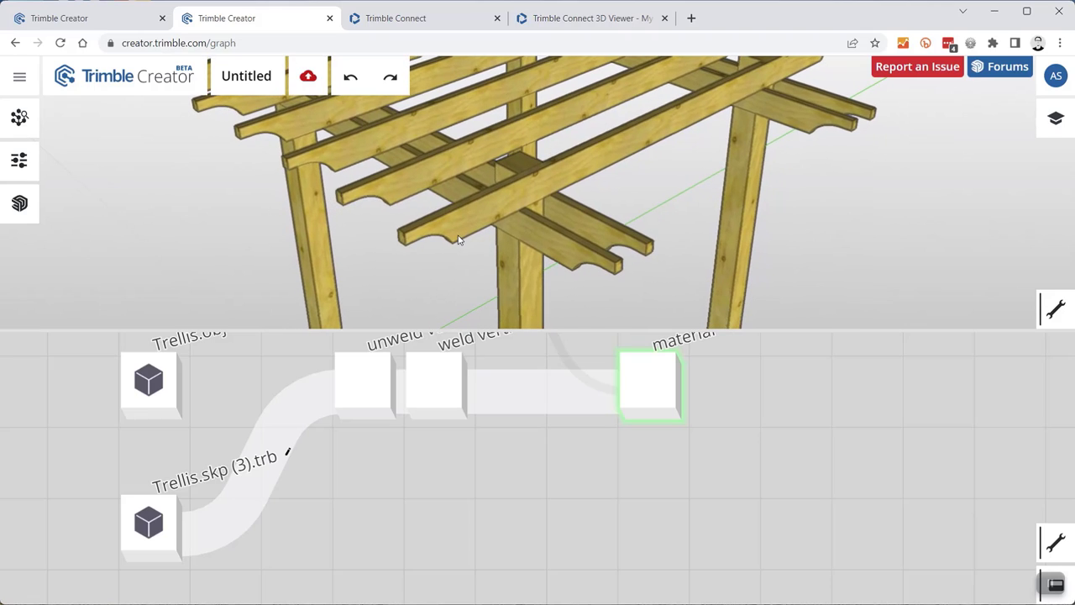
{"action": "scroll", "coordinate": [583, 463], "scroll_direction": "down", "scroll_amount": 4}
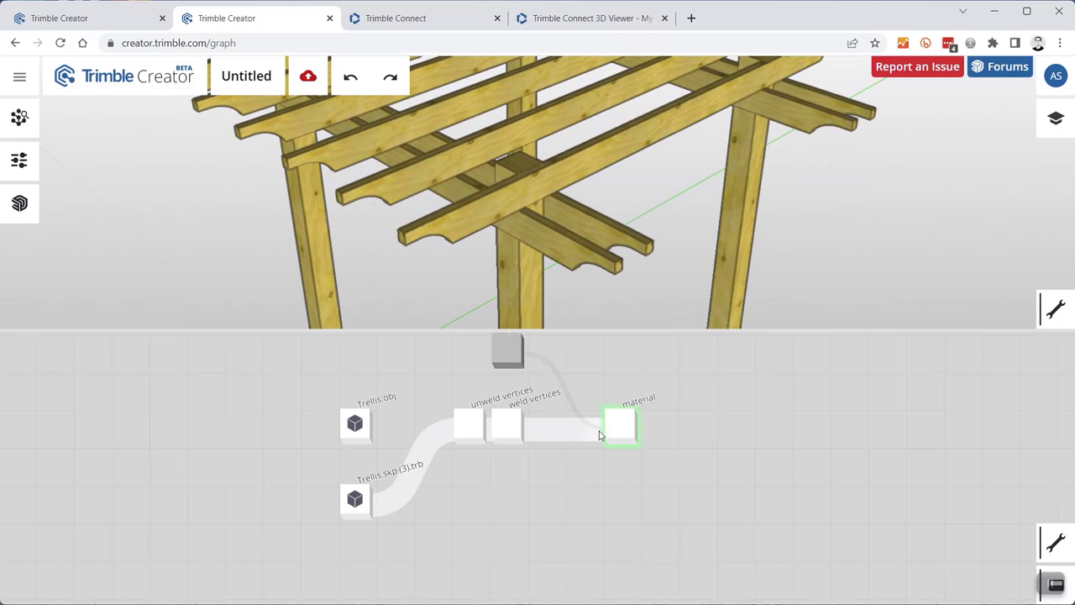
{"action": "left_click_drag", "start_coordinate": [629, 366], "coordinate": [526, 364]}
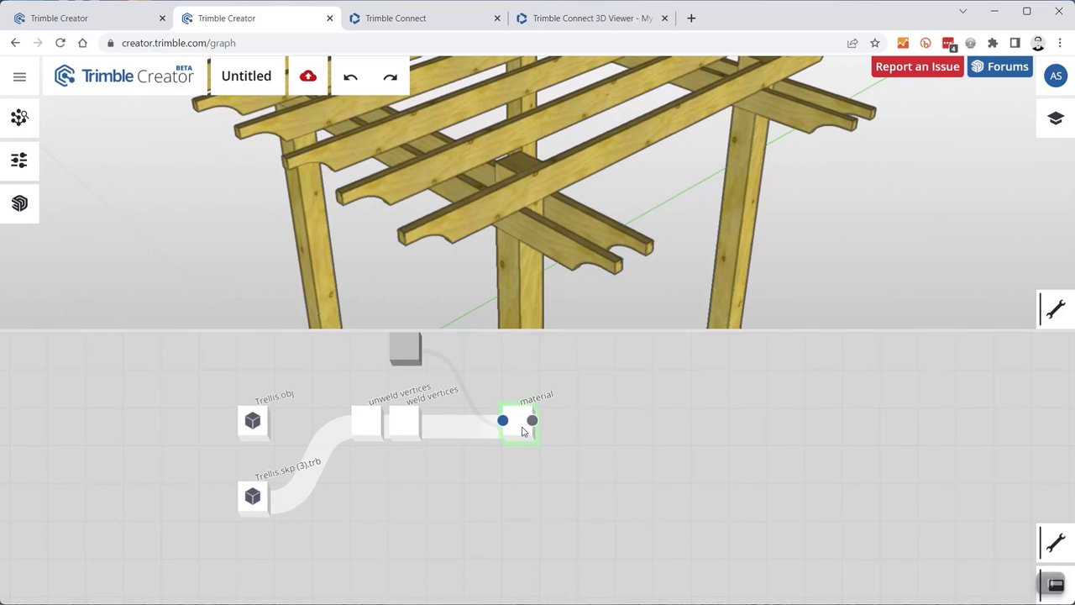
{"action": "scroll", "coordinate": [571, 411], "scroll_direction": "down", "scroll_amount": 2}
{"action": "scroll", "coordinate": [530, 504], "scroll_direction": "up", "scroll_amount": 2}
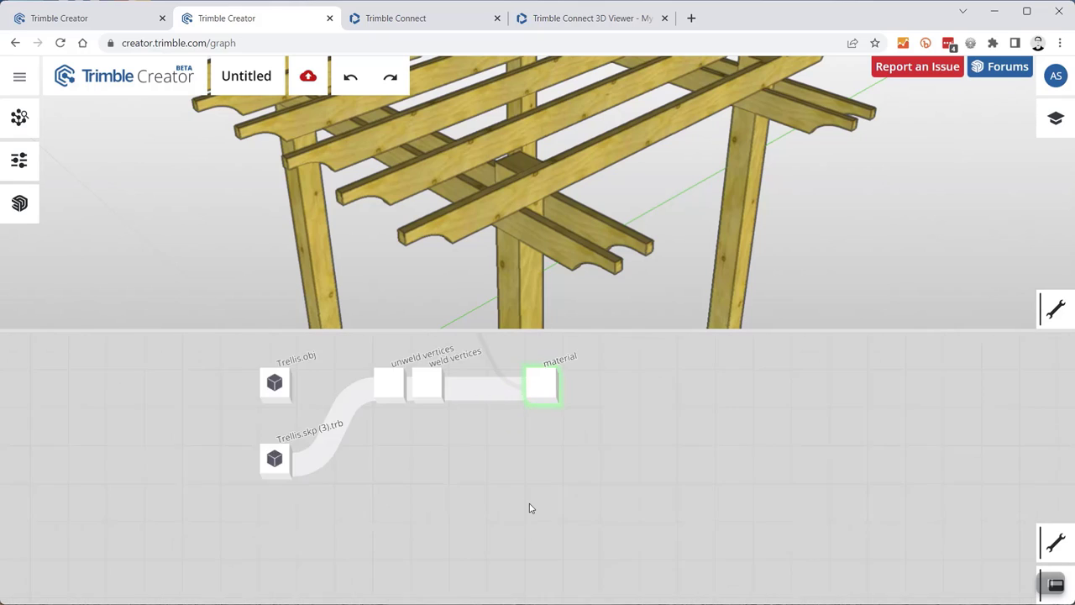
- Create a project UV node below the material chain to examine its projection axis options, and delete the node
{"action": "scroll", "coordinate": [529, 504], "scroll_direction": "up", "scroll_amount": 2}
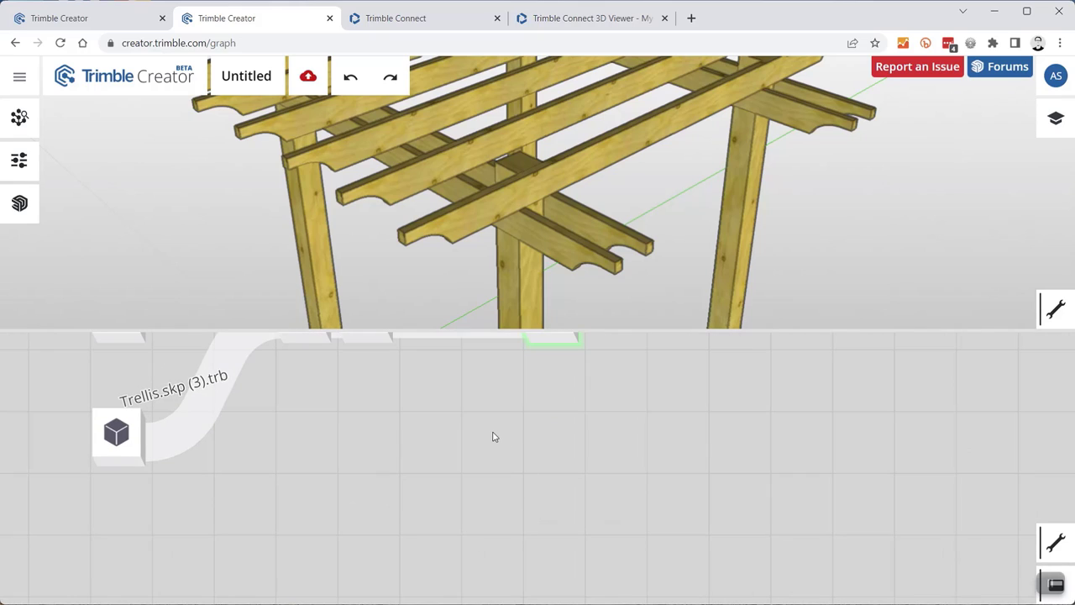
{"action": "double_click", "coordinate": [494, 437]}
{"action": "type", "text": "uv"}
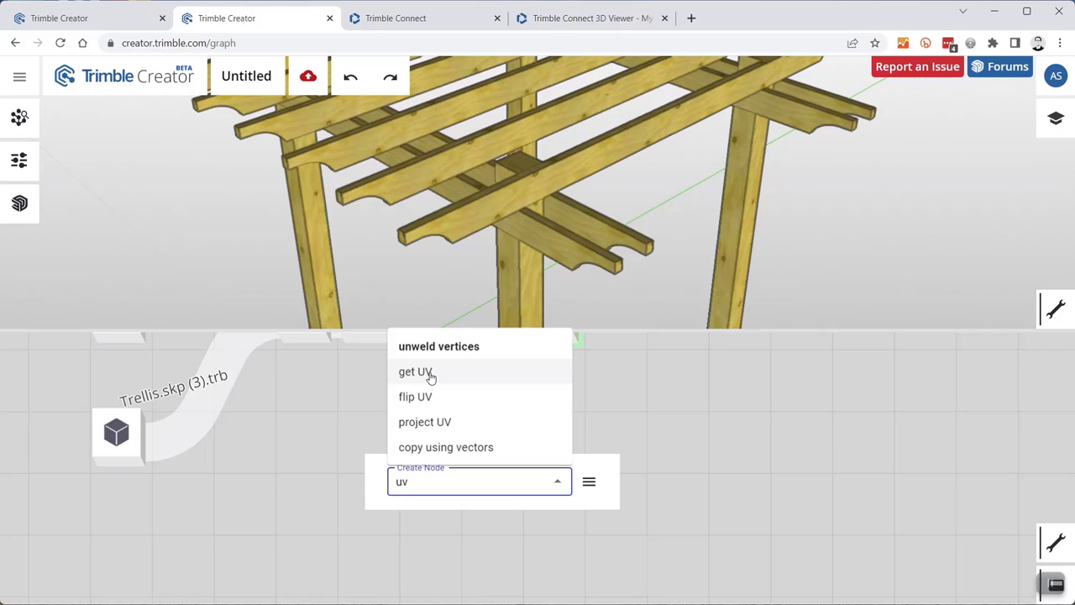
{"action": "left_click", "coordinate": [456, 423]}
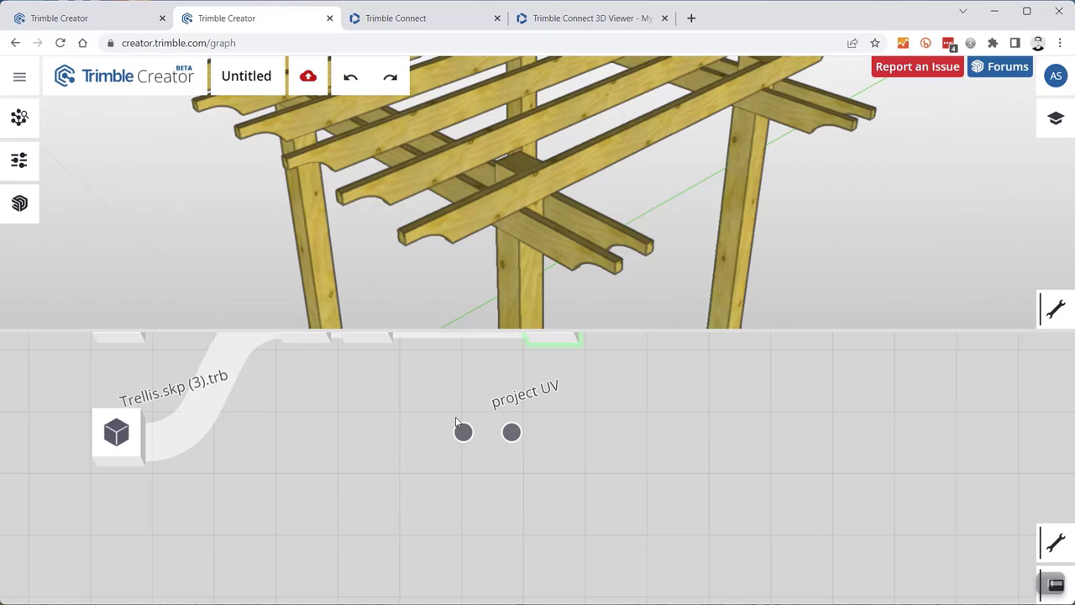
{"action": "left_click", "coordinate": [467, 438]}
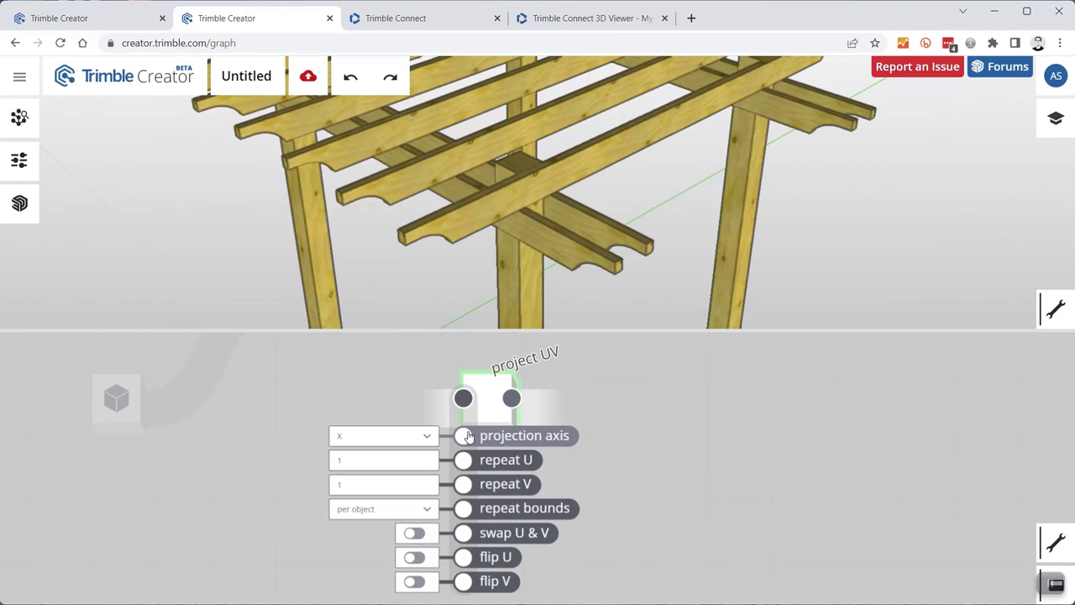
{"action": "left_click", "coordinate": [431, 440]}
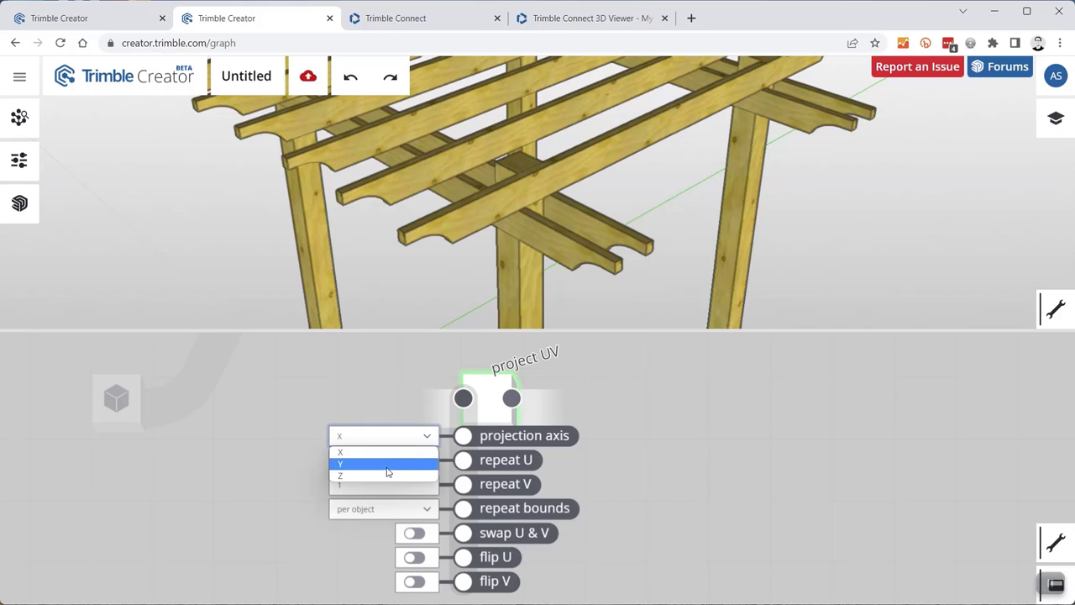
{"action": "left_click", "coordinate": [387, 438]}
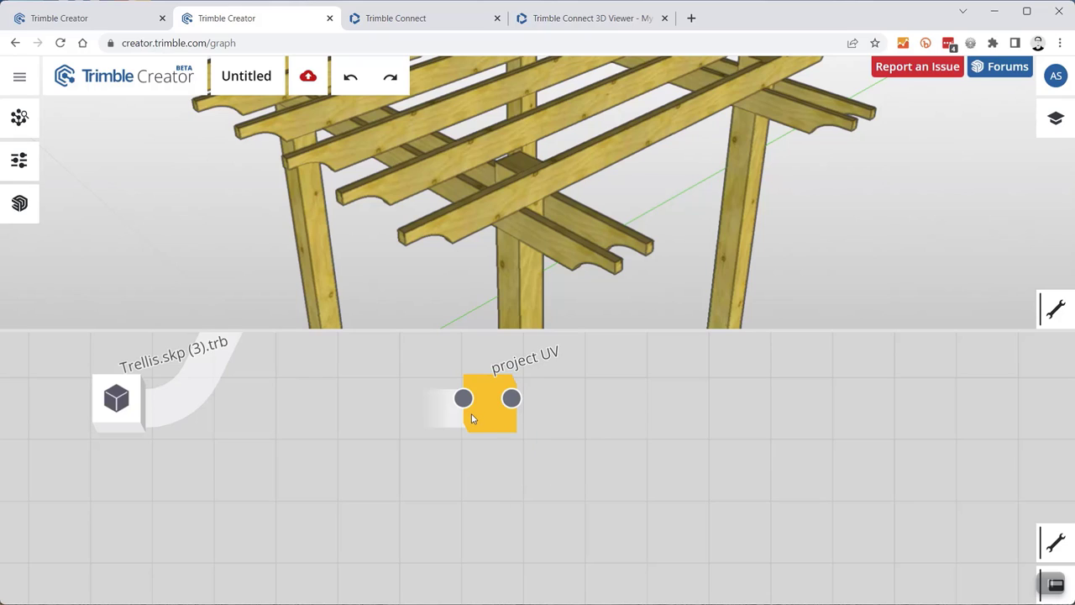
{"action": "key", "text": "Delete"}
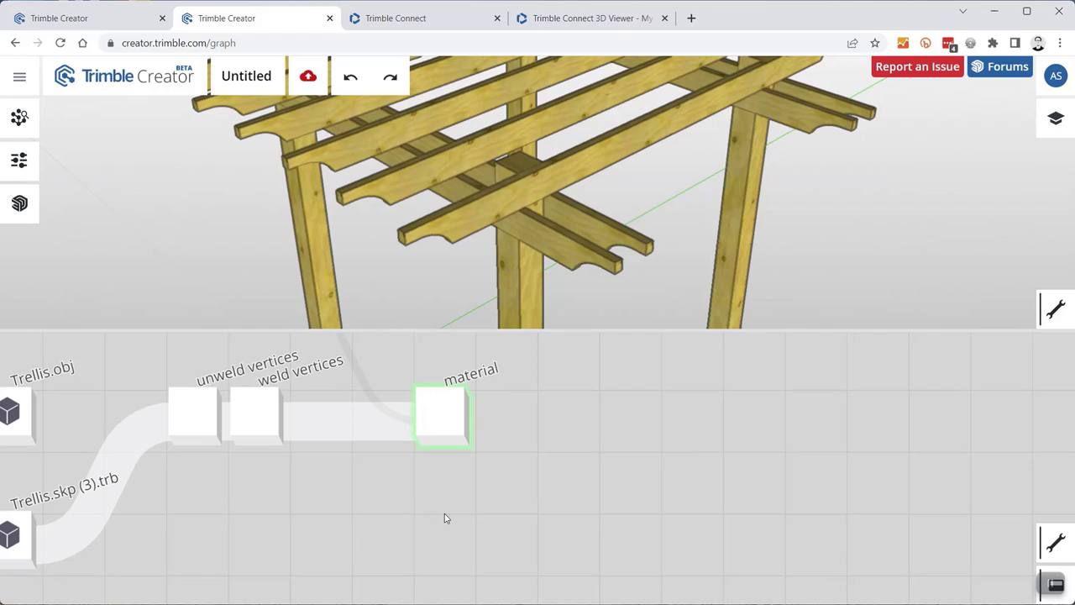
- Add a smart size node connected to the output of the material node
{"action": "left_click_drag", "start_coordinate": [560, 403], "coordinate": [576, 470]}
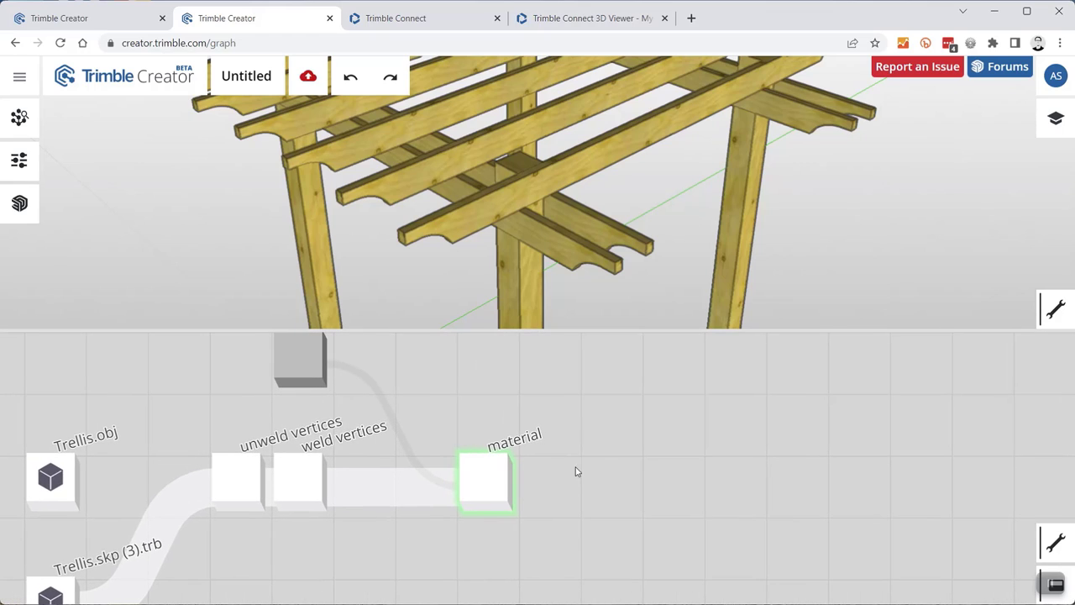
{"action": "left_click_drag", "start_coordinate": [508, 406], "coordinate": [542, 429]}
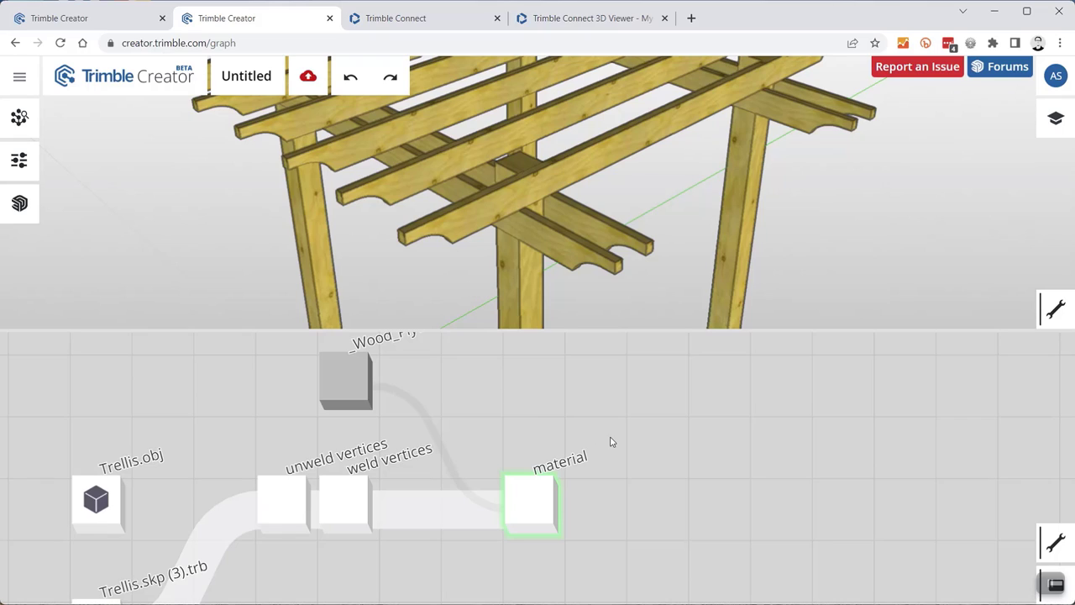
{"action": "scroll", "coordinate": [581, 424], "scroll_direction": "down", "scroll_amount": 2}
{"action": "left_click_drag", "start_coordinate": [602, 408], "coordinate": [547, 372]}
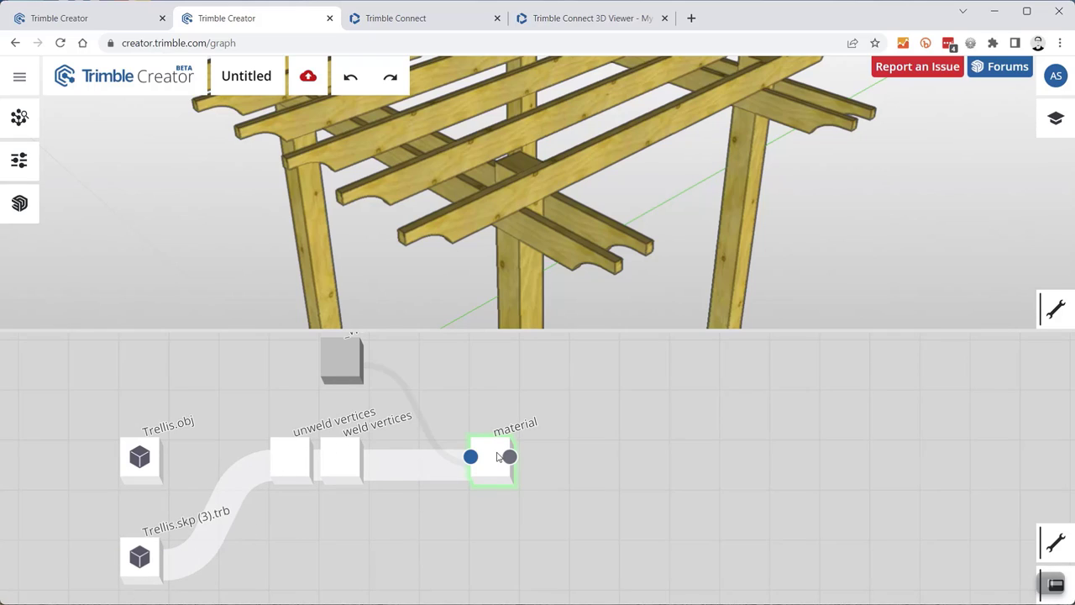
{"action": "scroll", "coordinate": [490, 488], "scroll_direction": "down", "scroll_amount": 2}
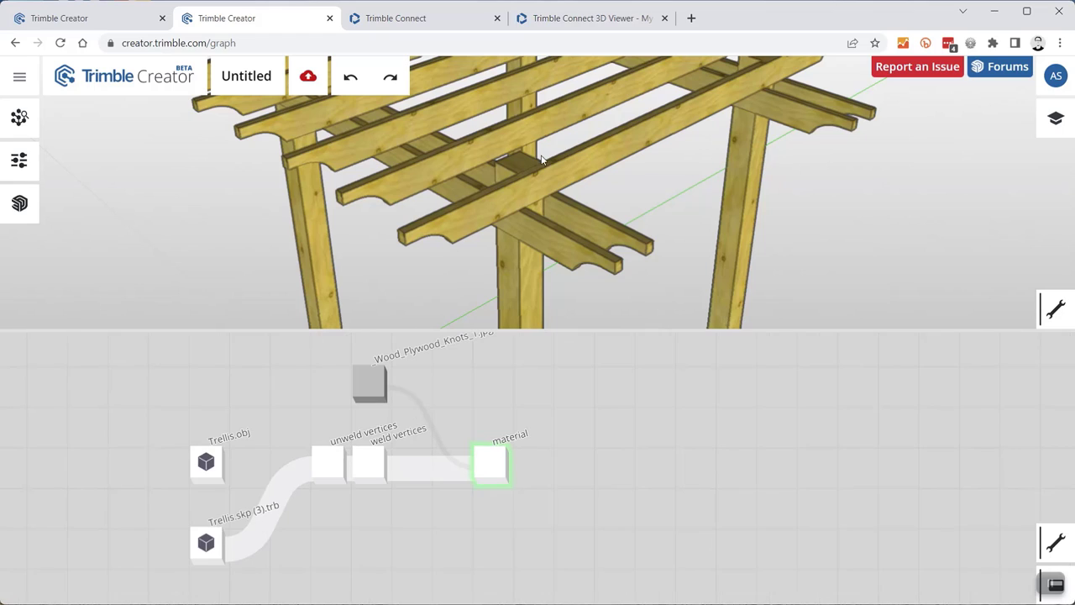
{"action": "scroll", "coordinate": [531, 213], "scroll_direction": "down", "scroll_amount": 5}
{"action": "left_click_drag", "start_coordinate": [526, 159], "coordinate": [496, 164]}
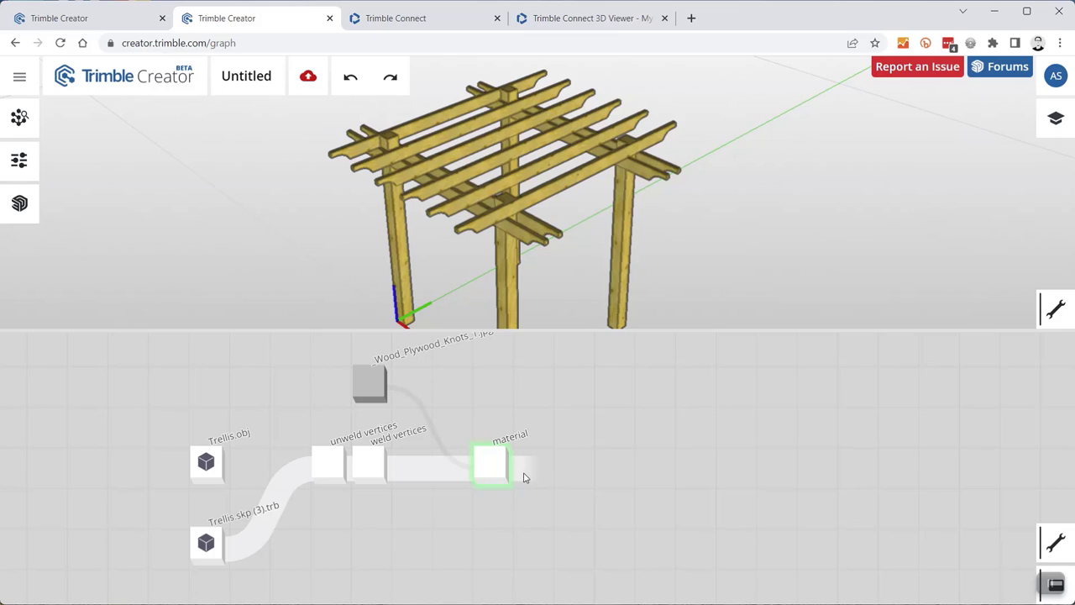
{"action": "left_click_drag", "start_coordinate": [524, 476], "coordinate": [591, 471]}
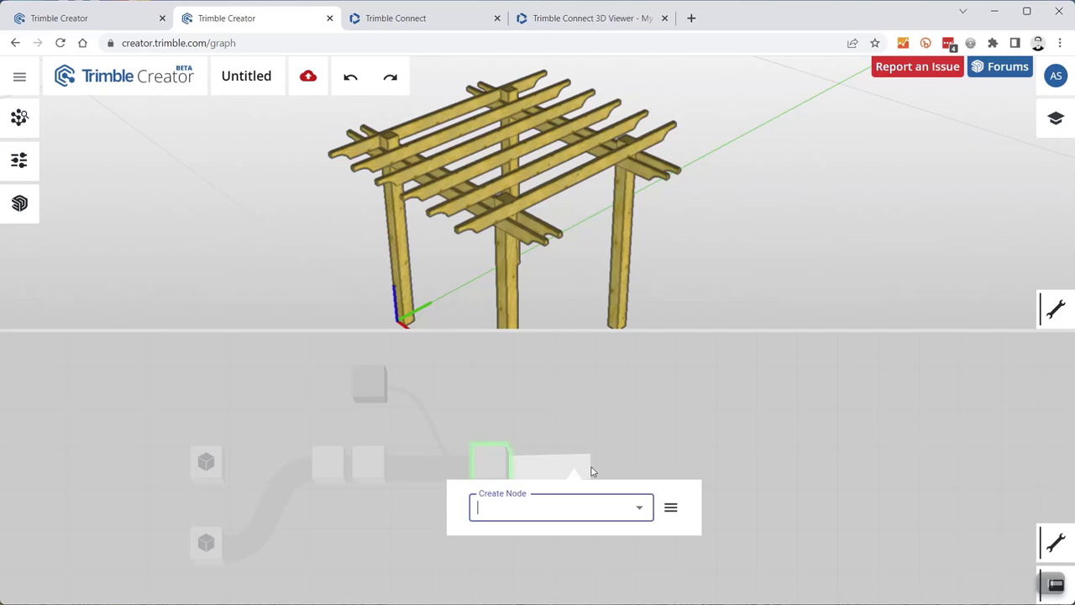
{"action": "type", "text": "smart"}
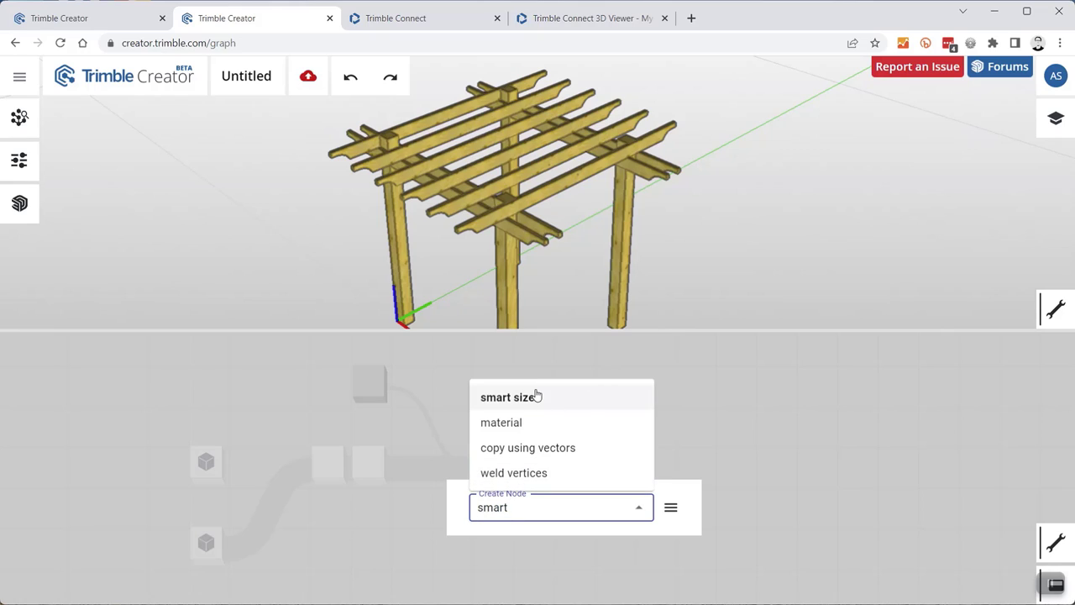
{"action": "left_click", "coordinate": [533, 401]}
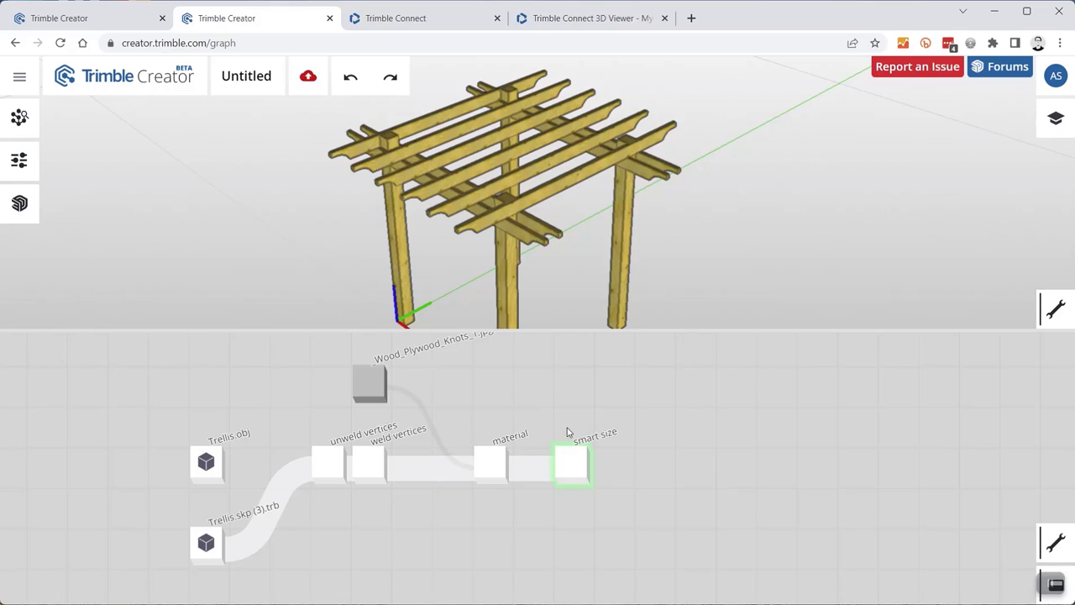
- Create a number node above the material node, beside the Wood_Plywood_Knots_1.jpg node
{"action": "left_click_drag", "start_coordinate": [540, 368], "coordinate": [542, 390]}
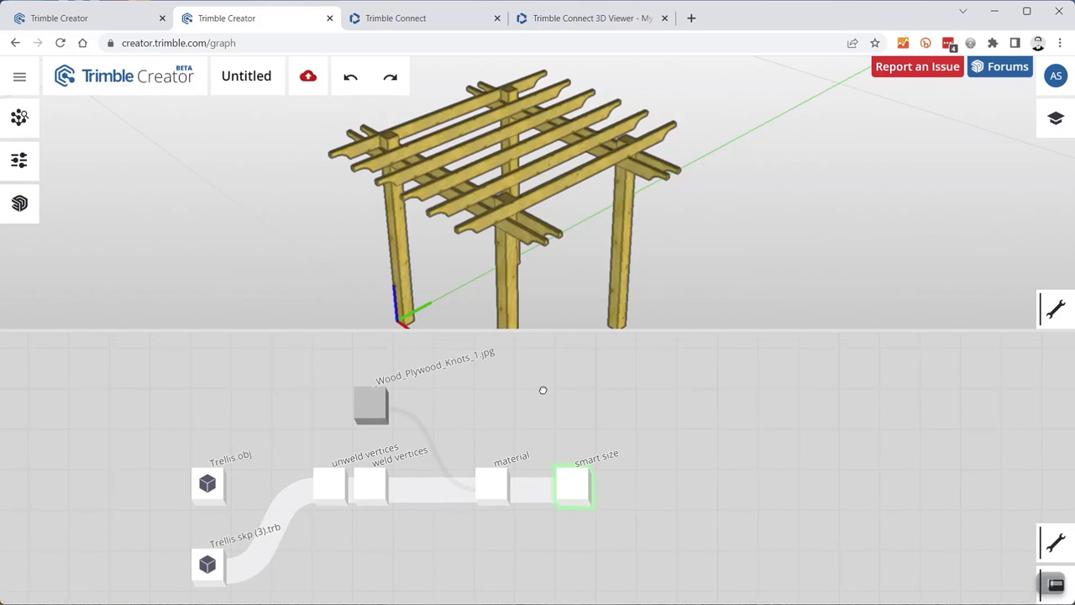
{"action": "double_click", "coordinate": [492, 408]}
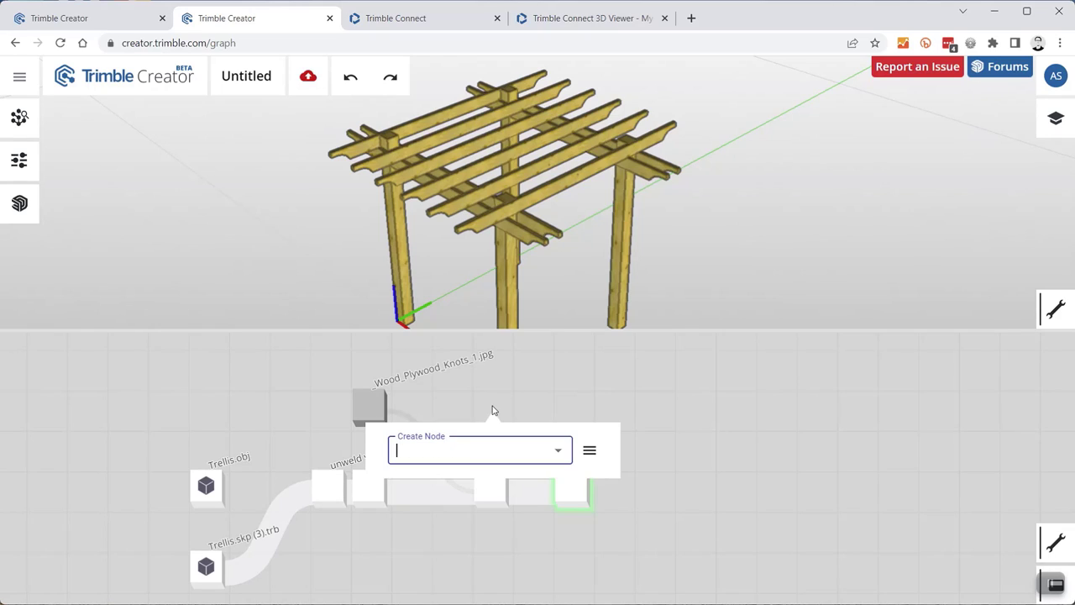
{"action": "type", "text": "number"}
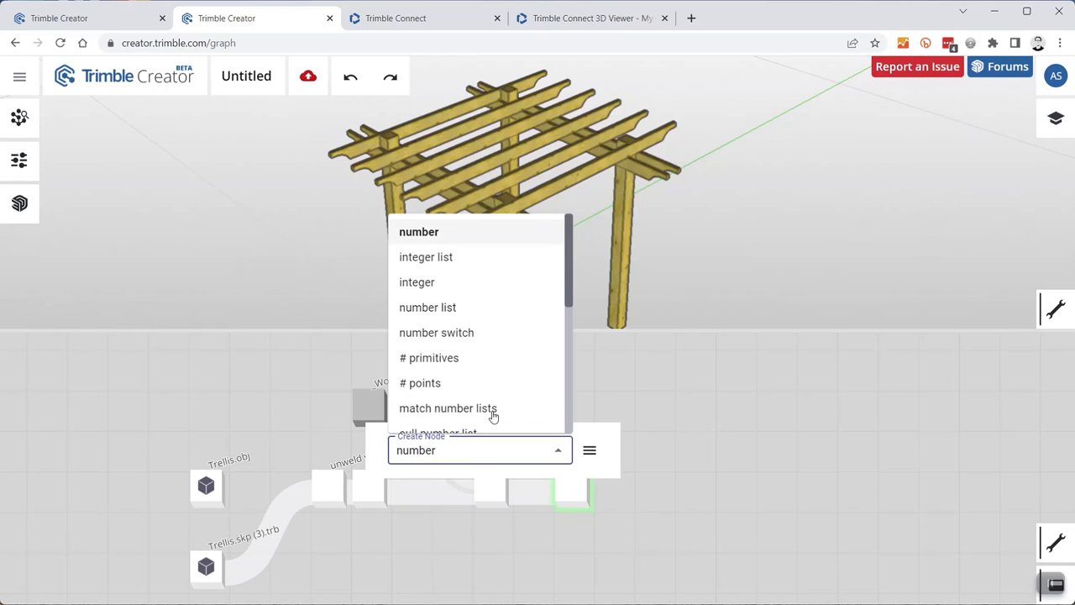
{"action": "left_click", "coordinate": [466, 236]}
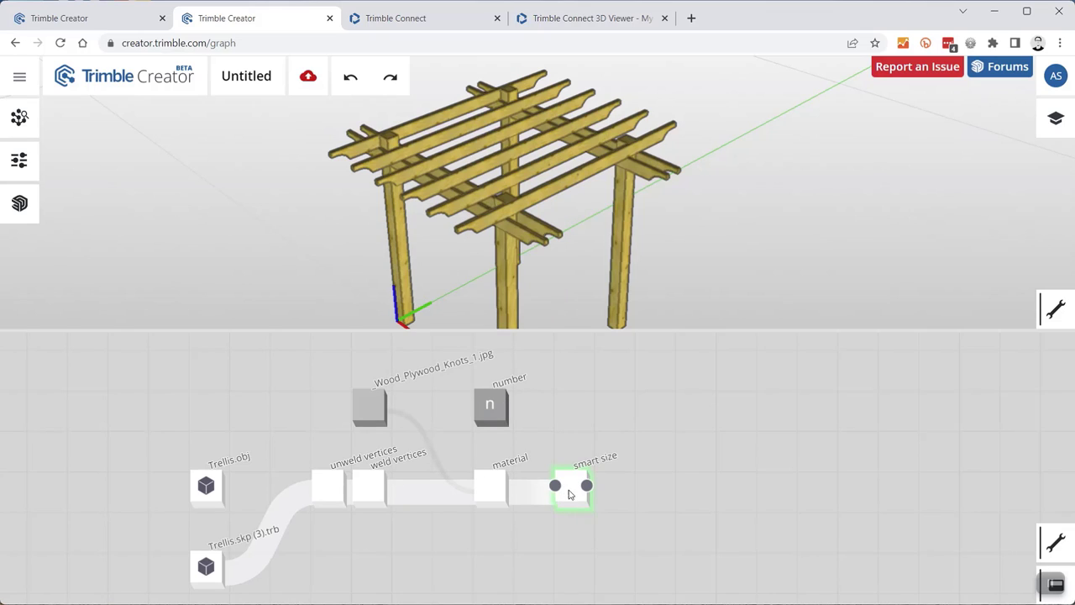
- Connect the number node's output to the size input of the smart size node
{"action": "scroll", "coordinate": [562, 513], "scroll_direction": "up", "scroll_amount": 2}
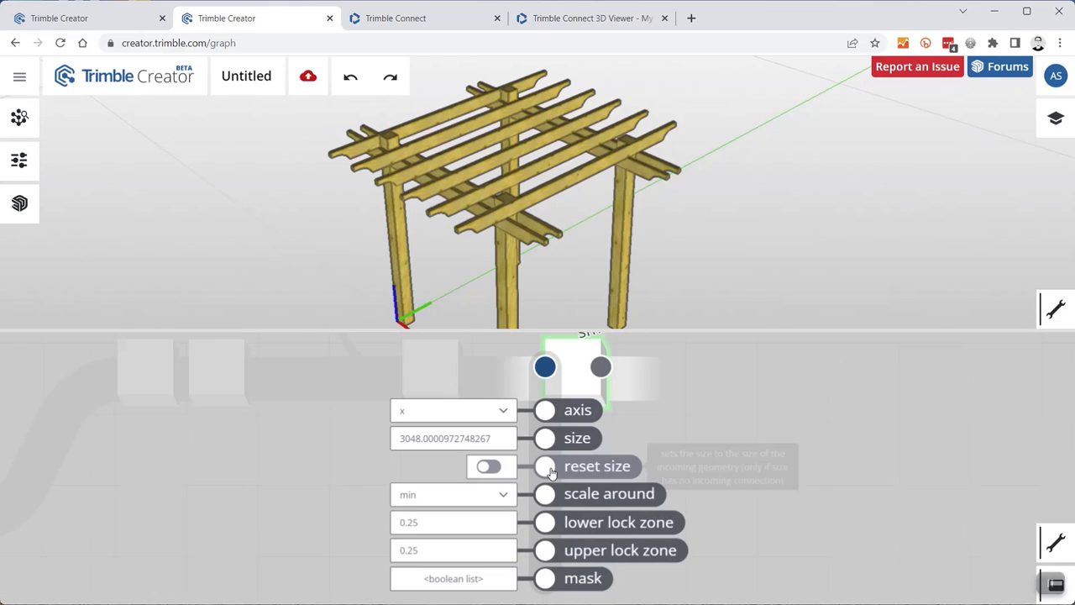
{"action": "left_click", "coordinate": [551, 472]}
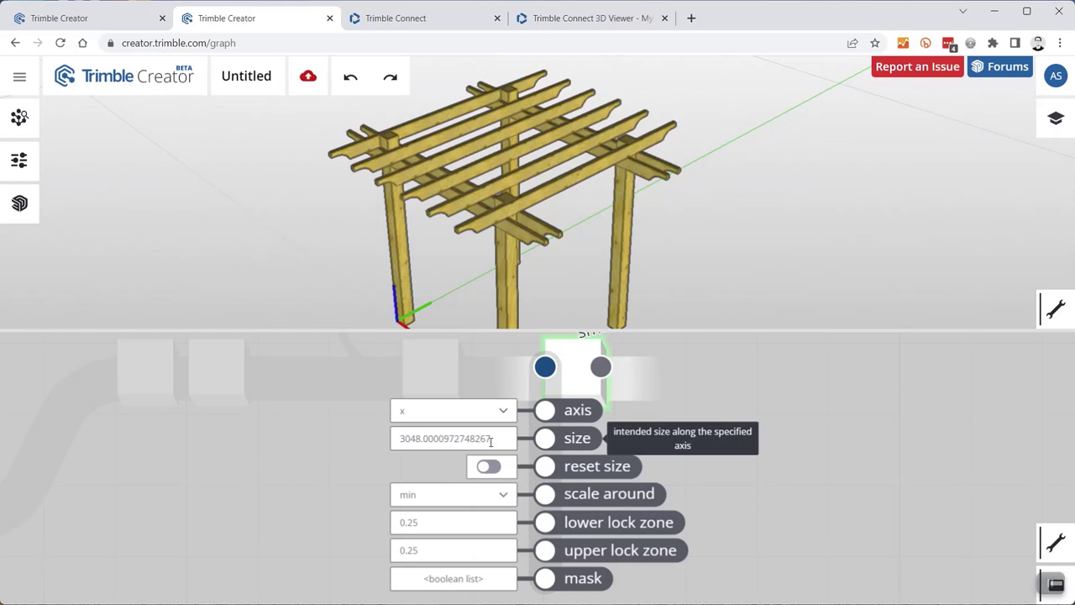
{"action": "left_click", "coordinate": [334, 484]}
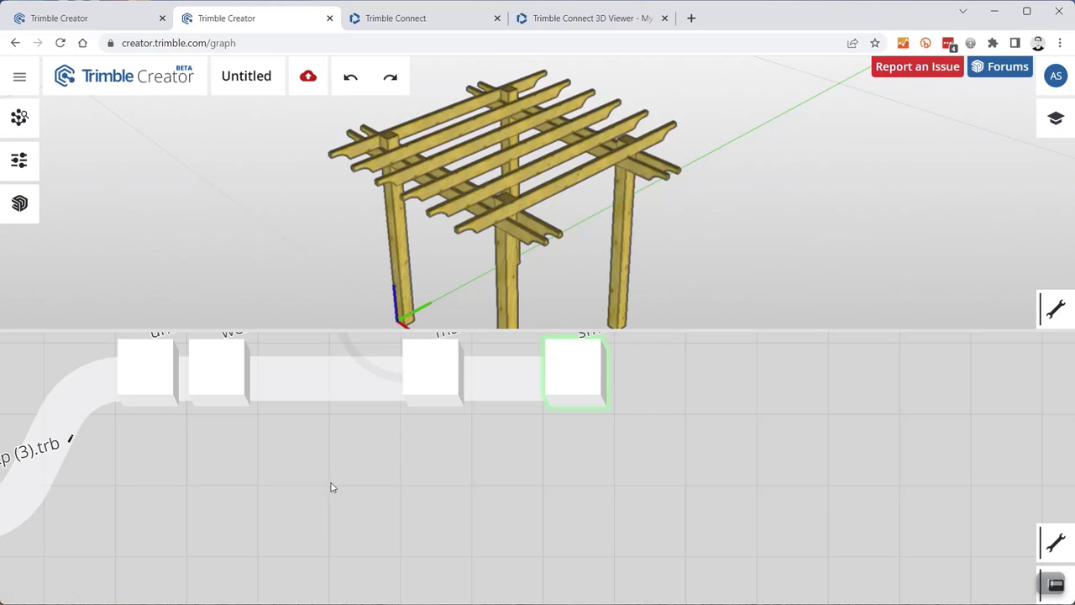
{"action": "scroll", "coordinate": [669, 383], "scroll_direction": "down", "scroll_amount": 2}
{"action": "scroll", "coordinate": [670, 383], "scroll_direction": "down", "scroll_amount": 1}
{"action": "left_click_drag", "start_coordinate": [666, 383], "coordinate": [634, 438]}
{"action": "left_click_drag", "start_coordinate": [507, 383], "coordinate": [552, 493]}
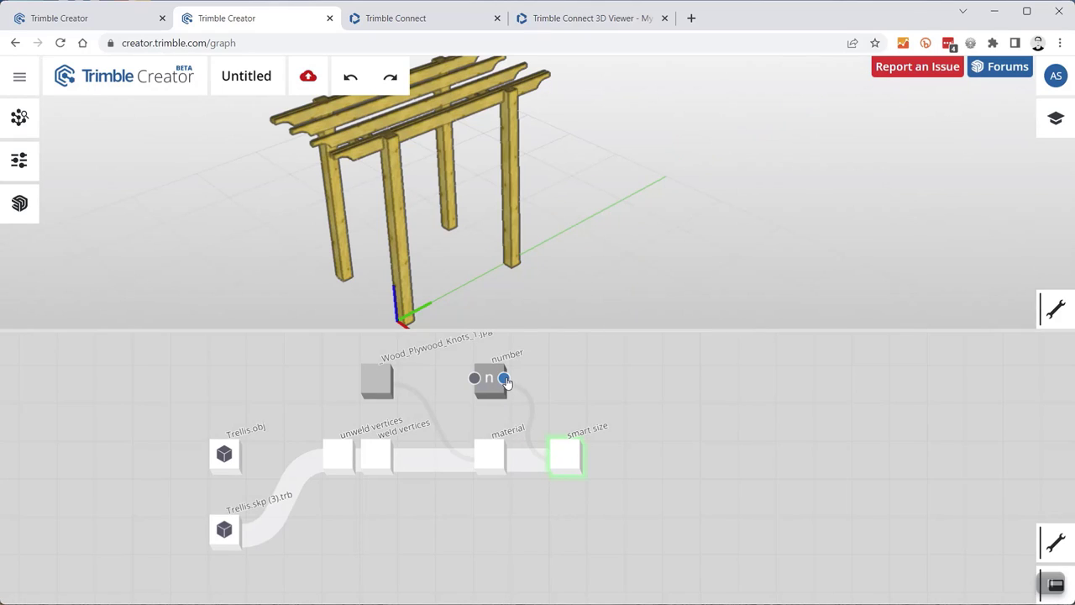
{"action": "left_click_drag", "start_coordinate": [504, 380], "coordinate": [552, 454]}
- Make the number node a parameter and open the graph's parameters with the smart size node as the displayed result
{"action": "left_click", "coordinate": [493, 391]}
{"action": "right_click", "coordinate": [493, 391]}
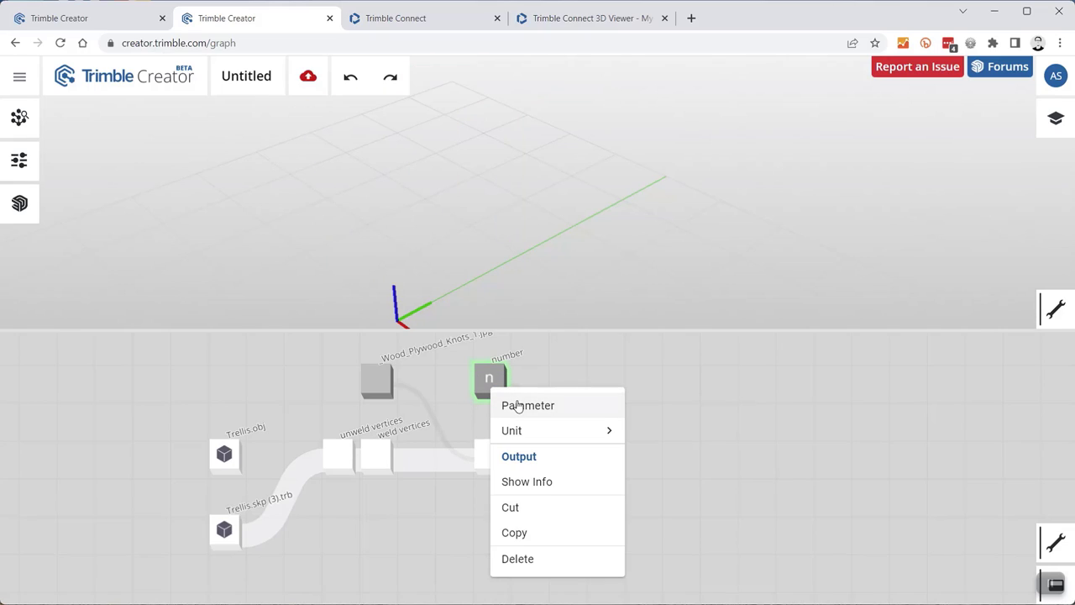
{"action": "left_click", "coordinate": [570, 406]}
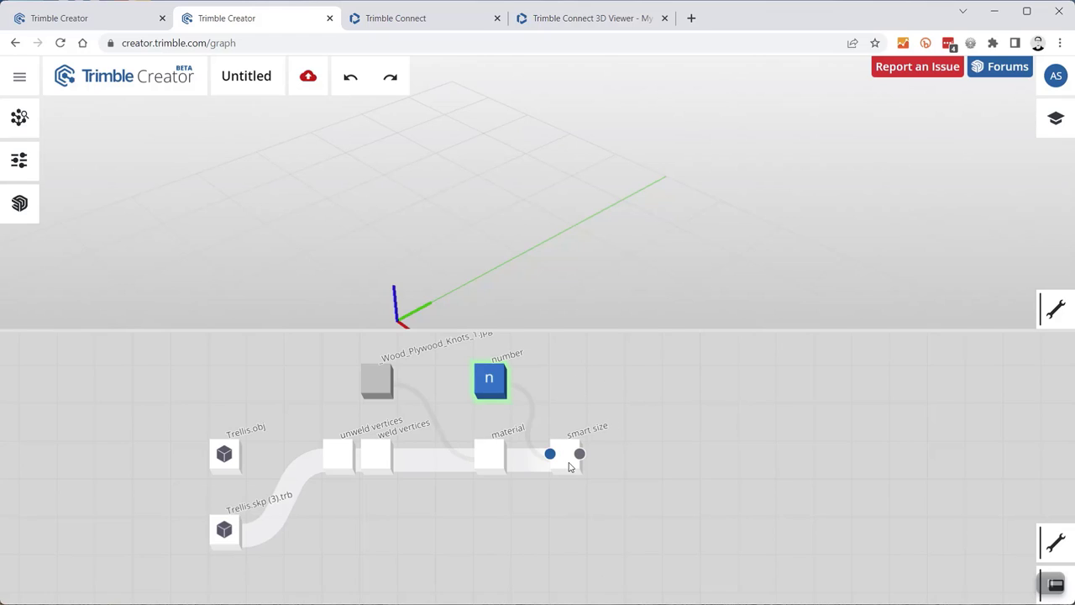
{"action": "left_click", "coordinate": [567, 458]}
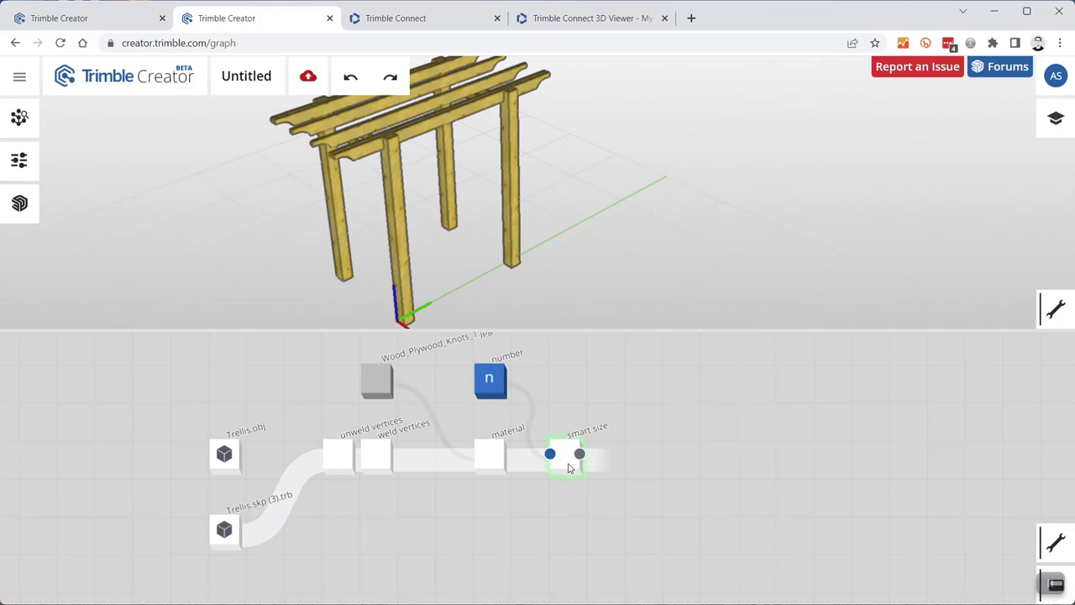
{"action": "left_click", "coordinate": [17, 161]}
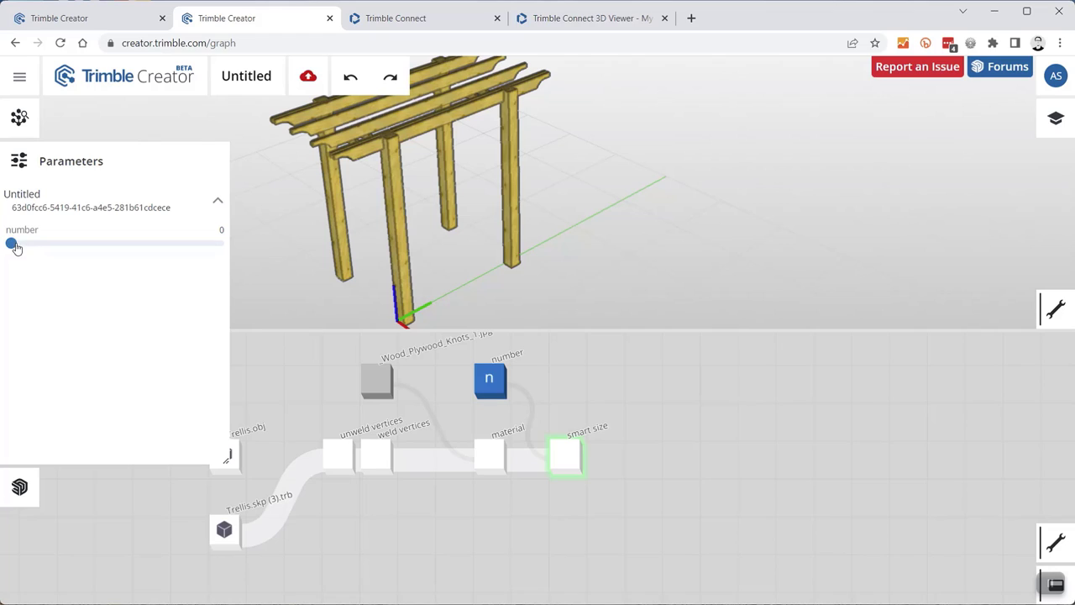
- Stretch the trellis along the x axis by raising the number parameter to about 4377.5, with the smart size node's inputs expanded
{"action": "left_click_drag", "start_coordinate": [15, 244], "coordinate": [83, 243]}
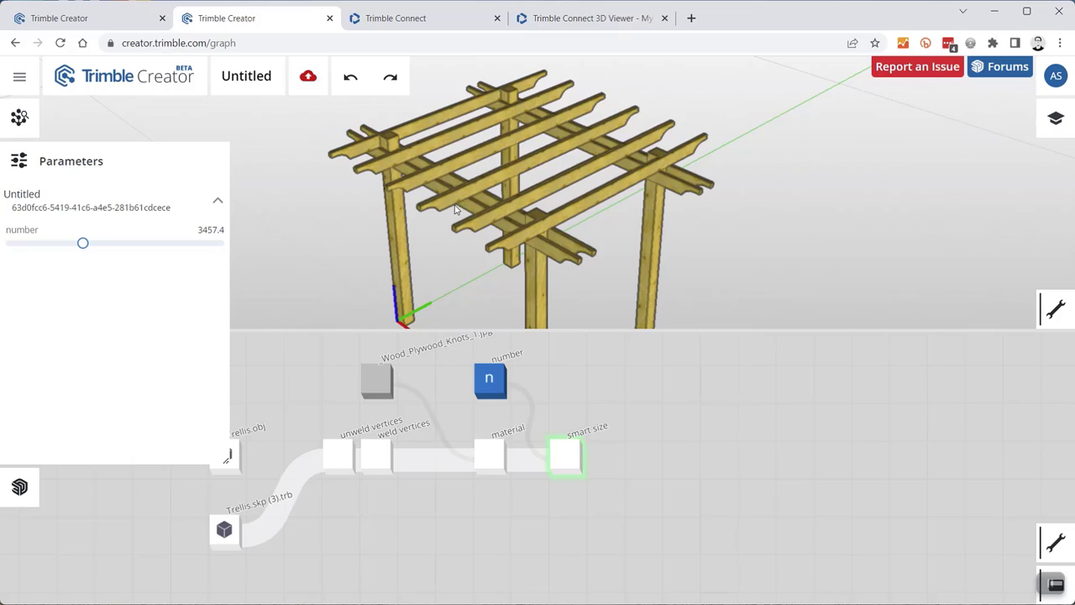
{"action": "left_click", "coordinate": [552, 454]}
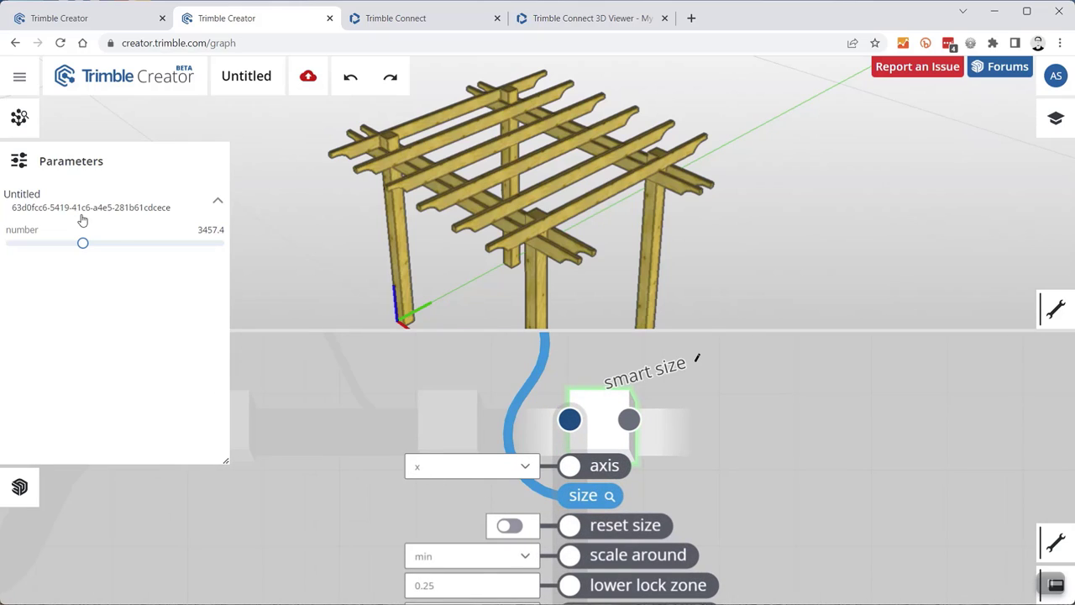
{"action": "left_click_drag", "start_coordinate": [82, 243], "coordinate": [90, 246]}
{"action": "mouse_move", "coordinate": [96, 246]}
{"action": "left_mouse_down"}
{"action": "mouse_move", "coordinate": [120, 245]}
{"action": "mouse_move", "coordinate": [69, 247]}
{"action": "mouse_move", "coordinate": [102, 245]}
{"action": "left_mouse_up"}
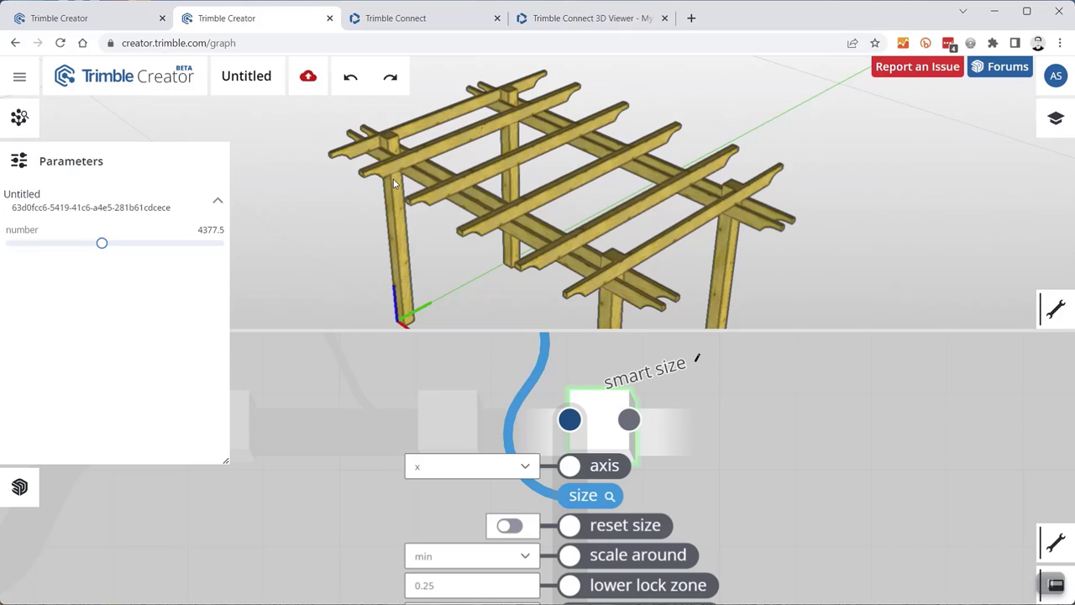
- Set the smart size node's axis to y and reduce the number parameter to about 3186.7
{"action": "left_click", "coordinate": [766, 378]}
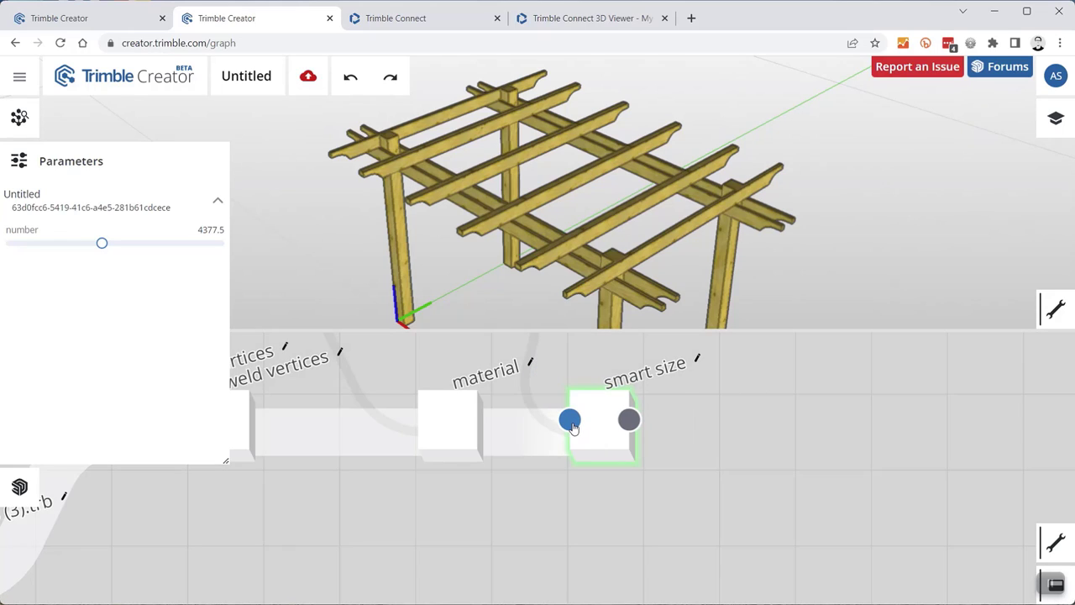
{"action": "left_click", "coordinate": [570, 422]}
{"action": "left_click", "coordinate": [504, 409]}
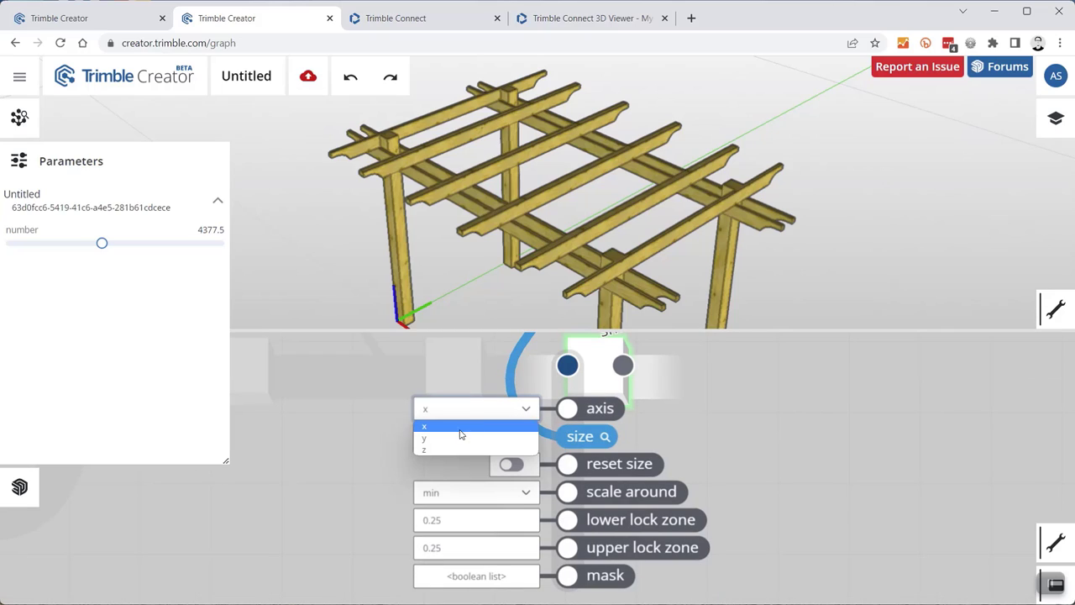
{"action": "left_click", "coordinate": [460, 437]}
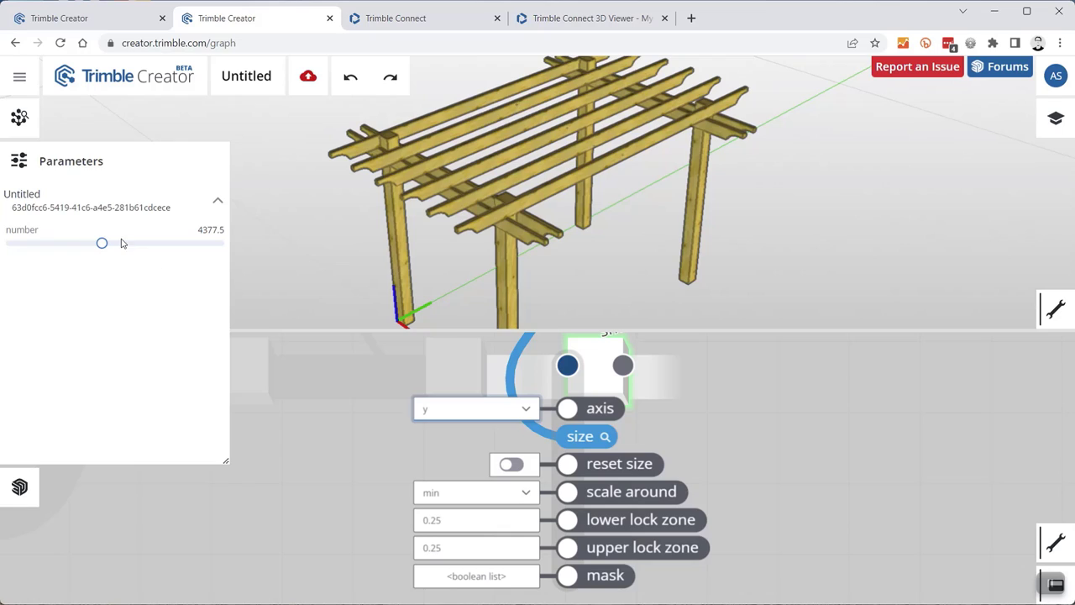
{"action": "left_click_drag", "start_coordinate": [102, 243], "coordinate": [77, 247]}
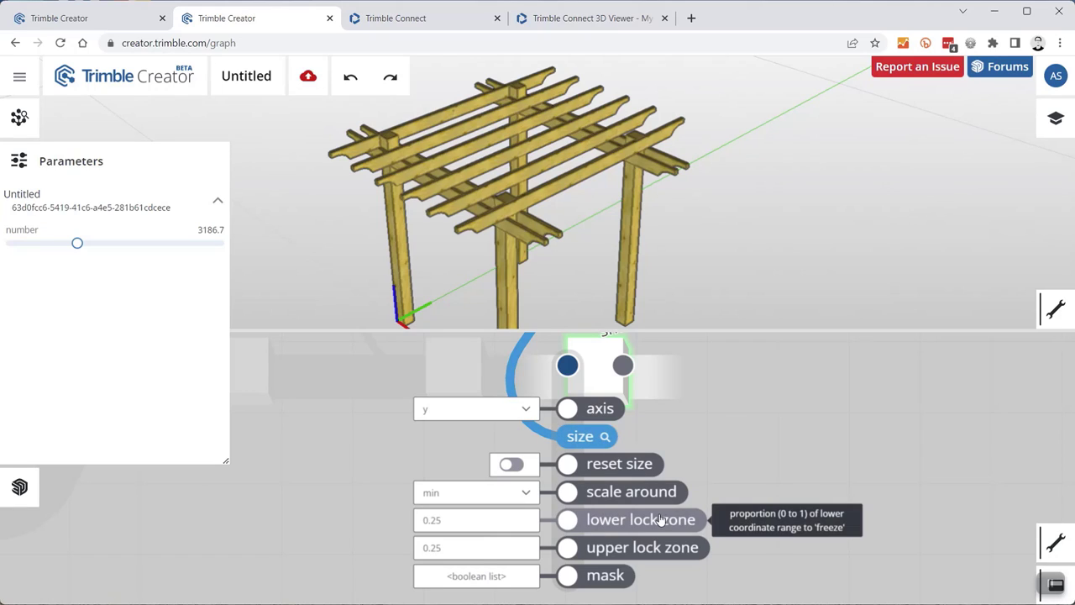
- Set both the lower and upper lock zones of the smart size node to 0.1
{"action": "left_click", "coordinate": [454, 522]}
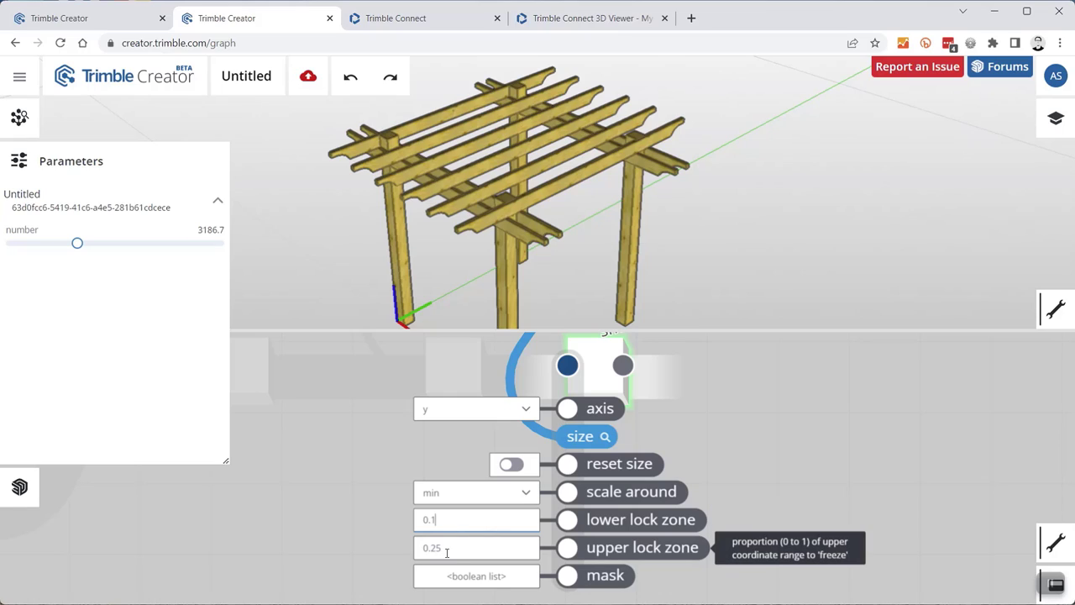
{"action": "left_click", "coordinate": [457, 551]}
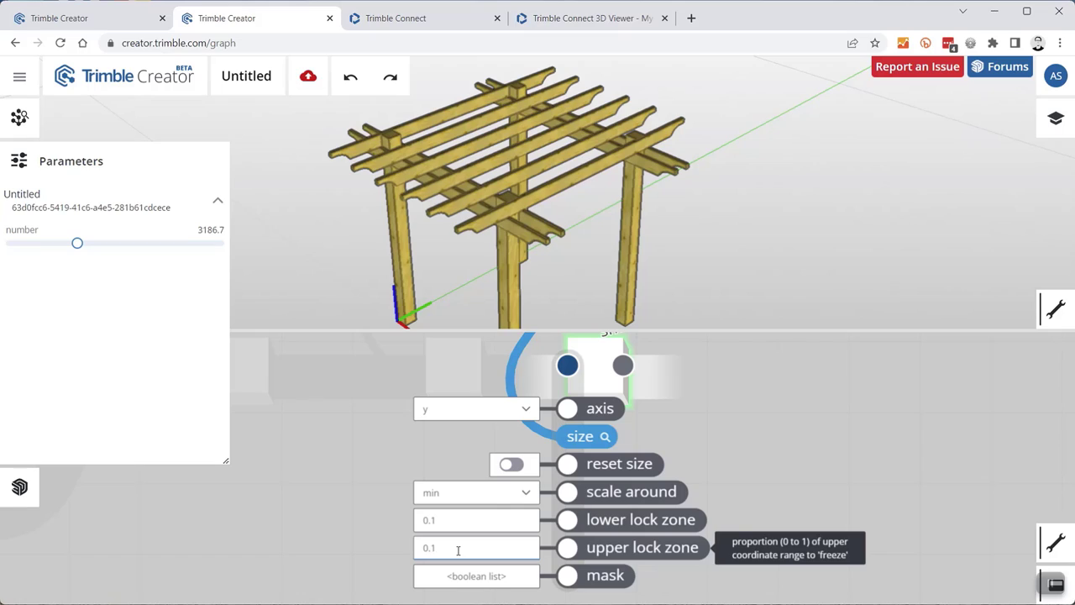
{"action": "left_click", "coordinate": [468, 526]}
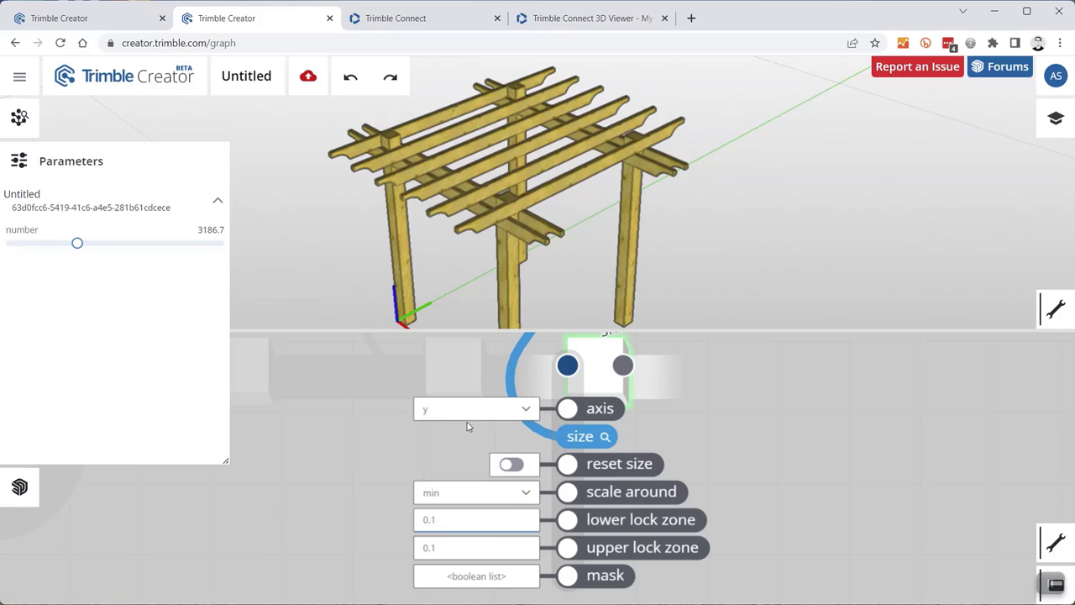
- Test the trellis stretch by raising the number parameter to about 5784.8 and reducing it to about 3457.4
{"action": "left_click", "coordinate": [78, 245]}
{"action": "left_click_drag", "start_coordinate": [83, 245], "coordinate": [130, 244]}
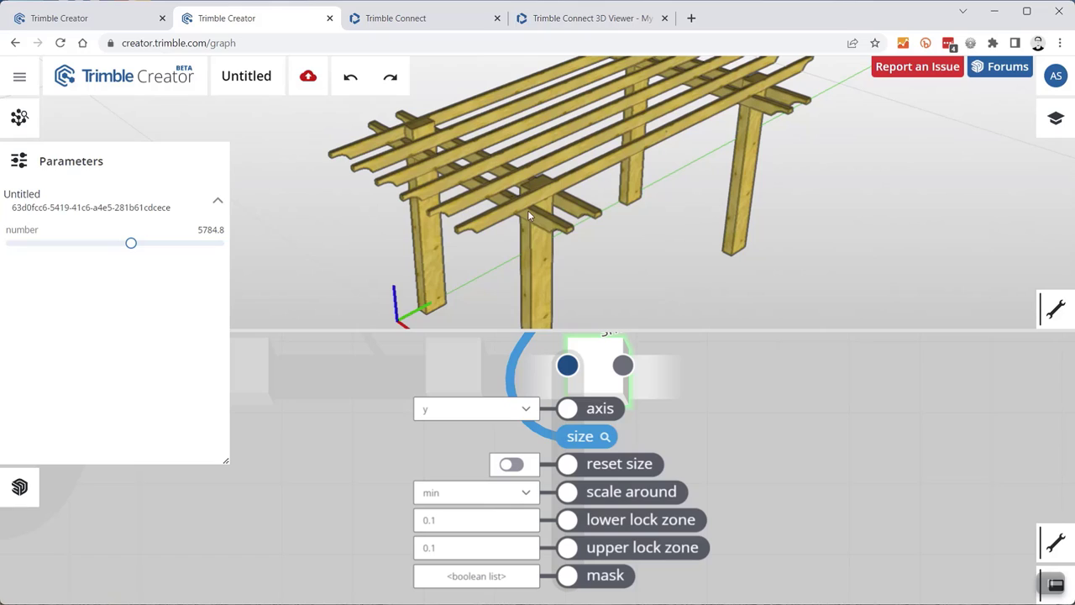
{"action": "left_click_drag", "start_coordinate": [132, 243], "coordinate": [82, 249]}
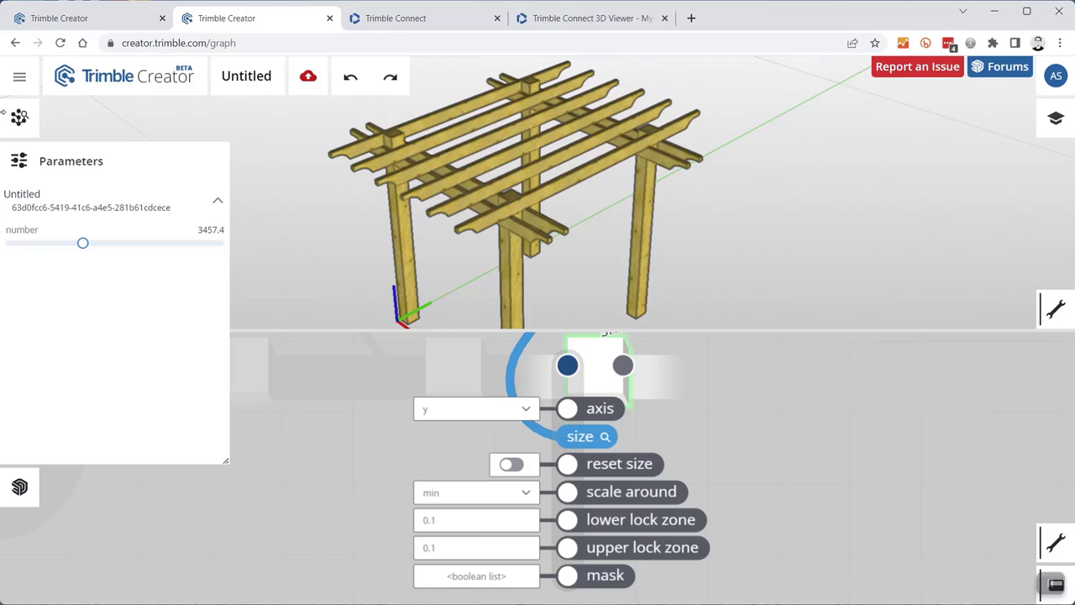
- Set both the lower and upper lock zones of the smart size node to 0.25
{"action": "left_click", "coordinate": [445, 524]}
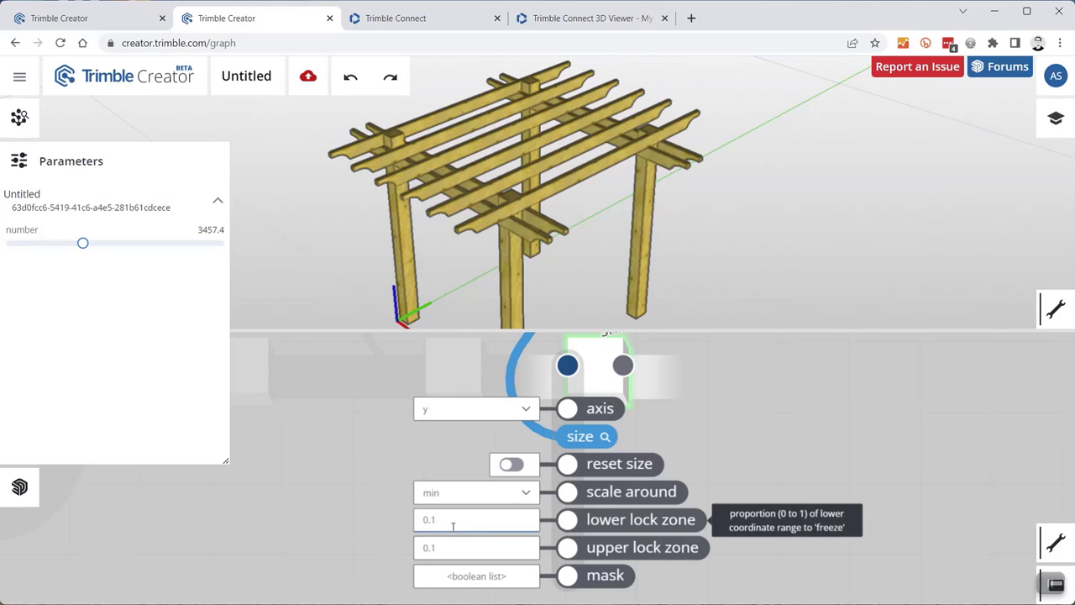
{"action": "left_click", "coordinate": [451, 545]}
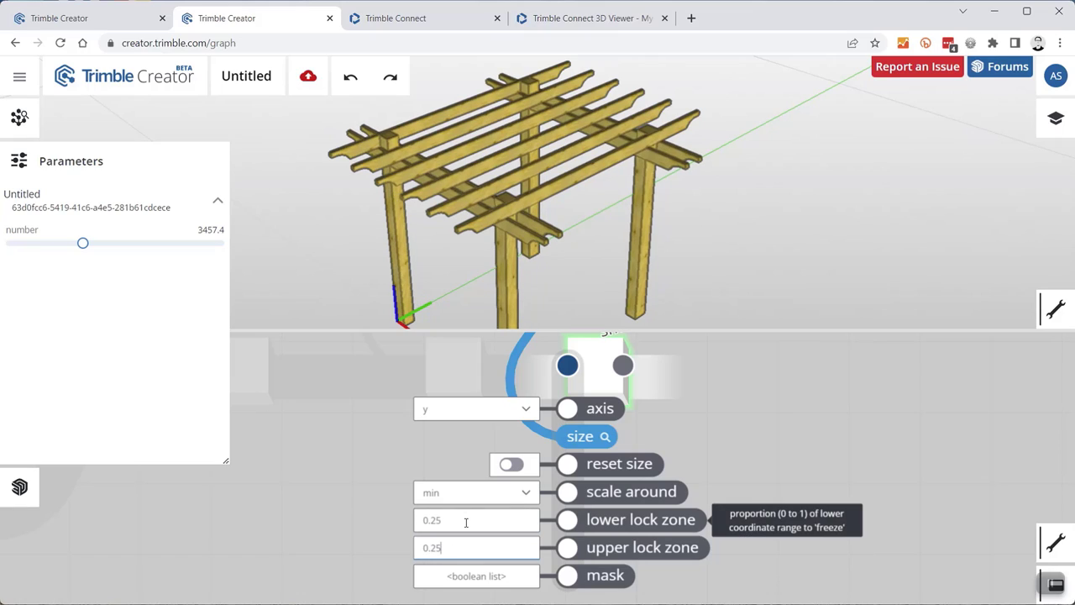
{"action": "key", "text": "Return"}
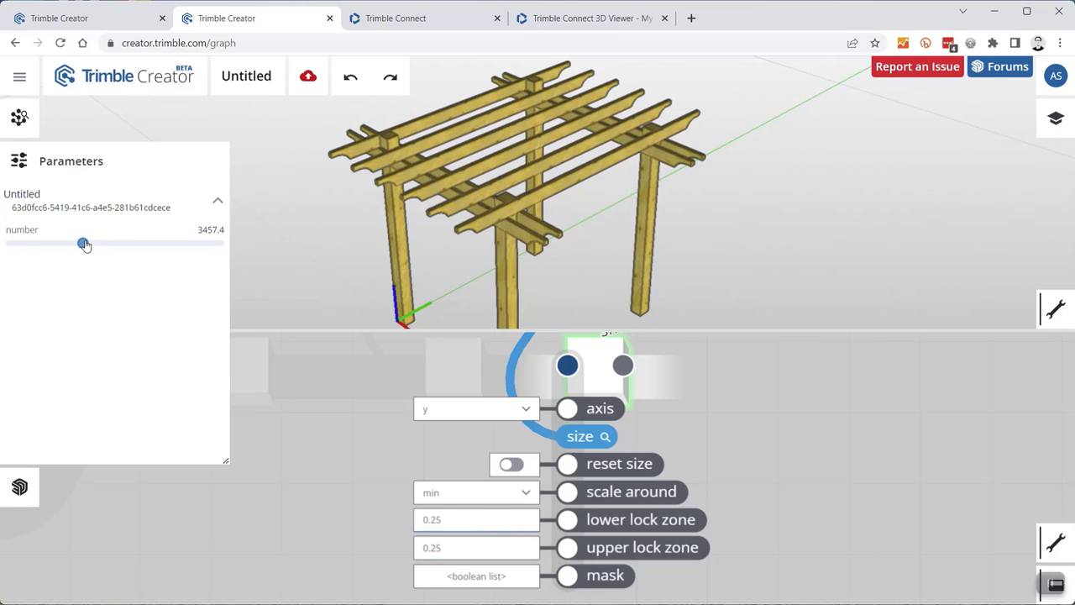
- Check the post and beam ends up close with the number parameter at about 4918.8 and about 4296.3
{"action": "left_click_drag", "start_coordinate": [84, 244], "coordinate": [112, 243]}
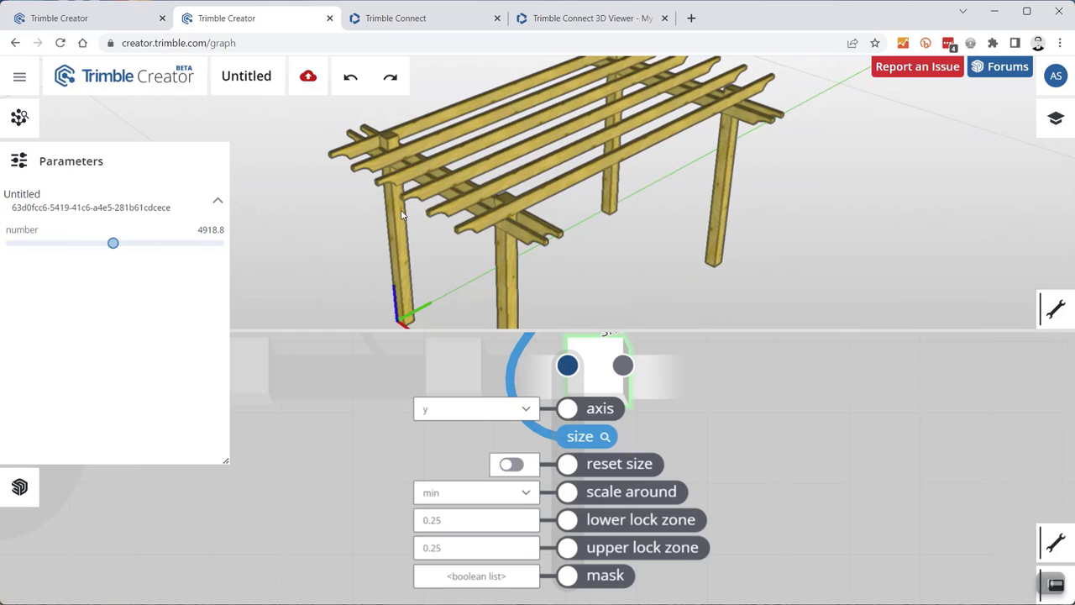
{"action": "scroll", "coordinate": [543, 224], "scroll_direction": "up", "scroll_amount": 8}
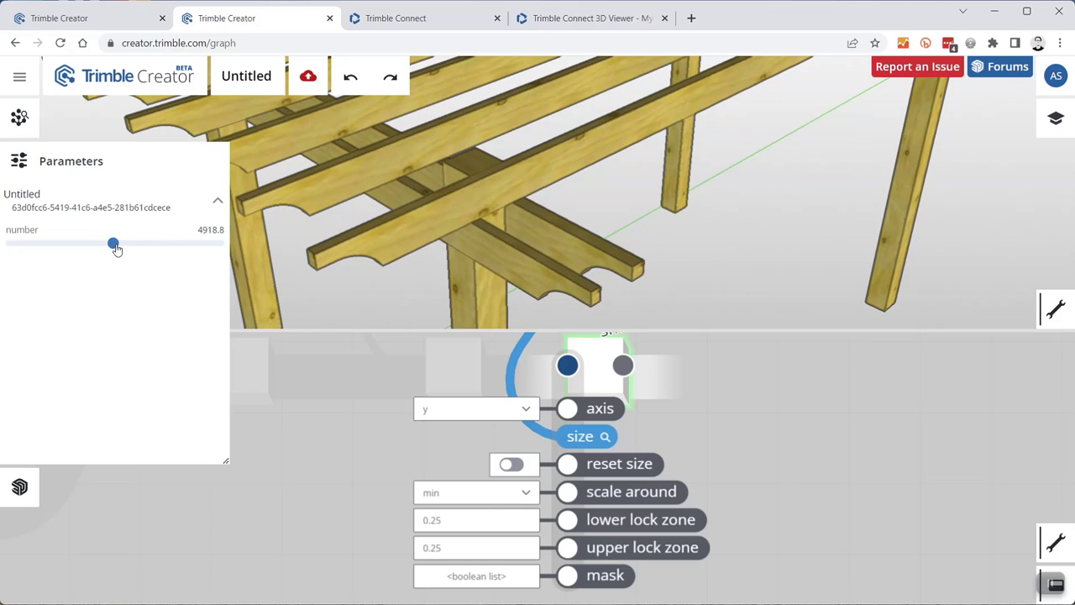
{"action": "mouse_move", "coordinate": [112, 243]}
{"action": "left_mouse_down"}
{"action": "mouse_move", "coordinate": [157, 245]}
{"action": "mouse_move", "coordinate": [100, 244]}
{"action": "left_mouse_up"}
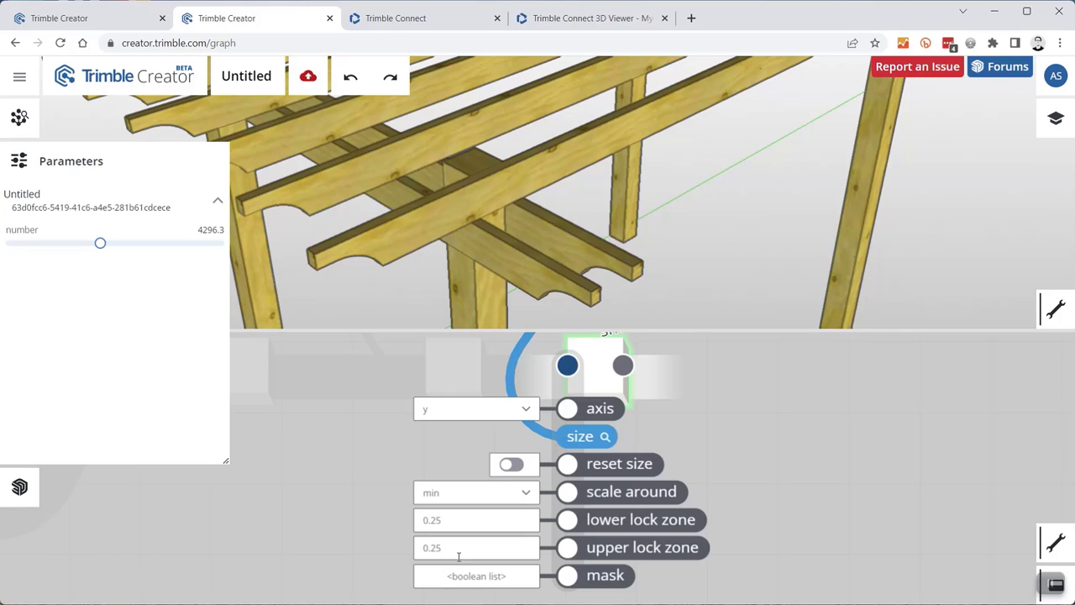
- Set both the lower and upper lock zones of the smart size node to 0.33
{"action": "left_click", "coordinate": [454, 522]}
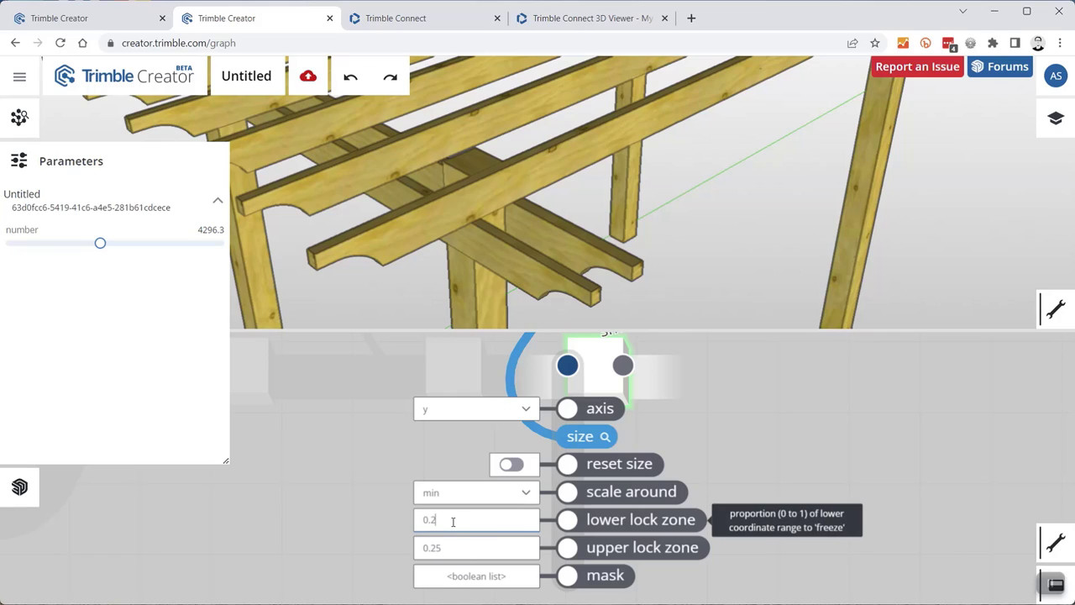
{"action": "left_click", "coordinate": [465, 545]}
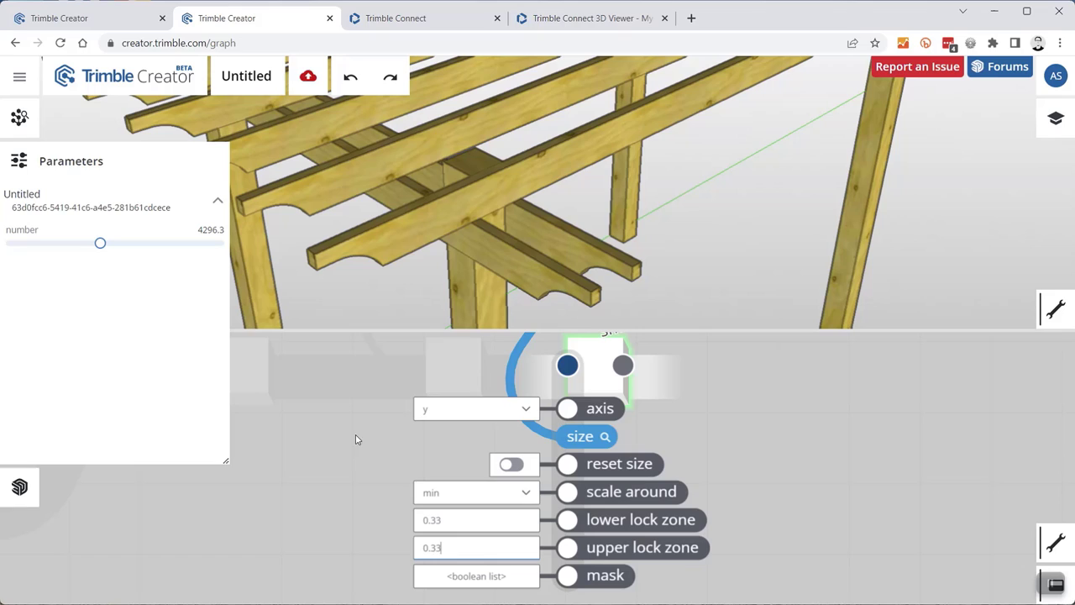
{"action": "left_click", "coordinate": [455, 520]}
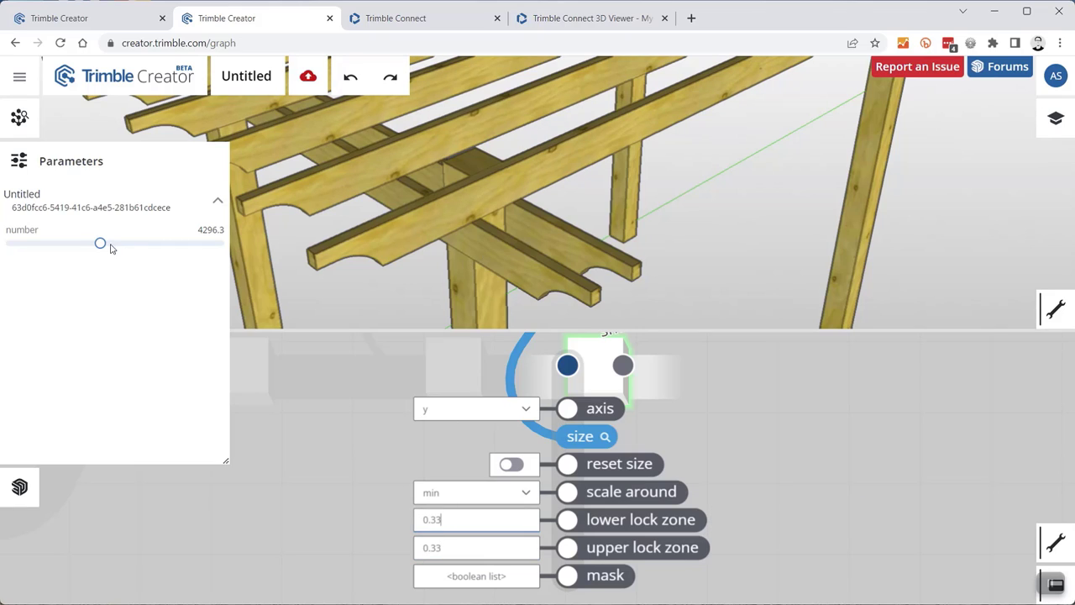
- Test the trellis length with the number parameter at about 3024.4, 3998.6 and 2293.6
{"action": "left_click_drag", "start_coordinate": [101, 244], "coordinate": [73, 244]}
{"action": "scroll", "coordinate": [405, 215], "scroll_direction": "down", "scroll_amount": 3}
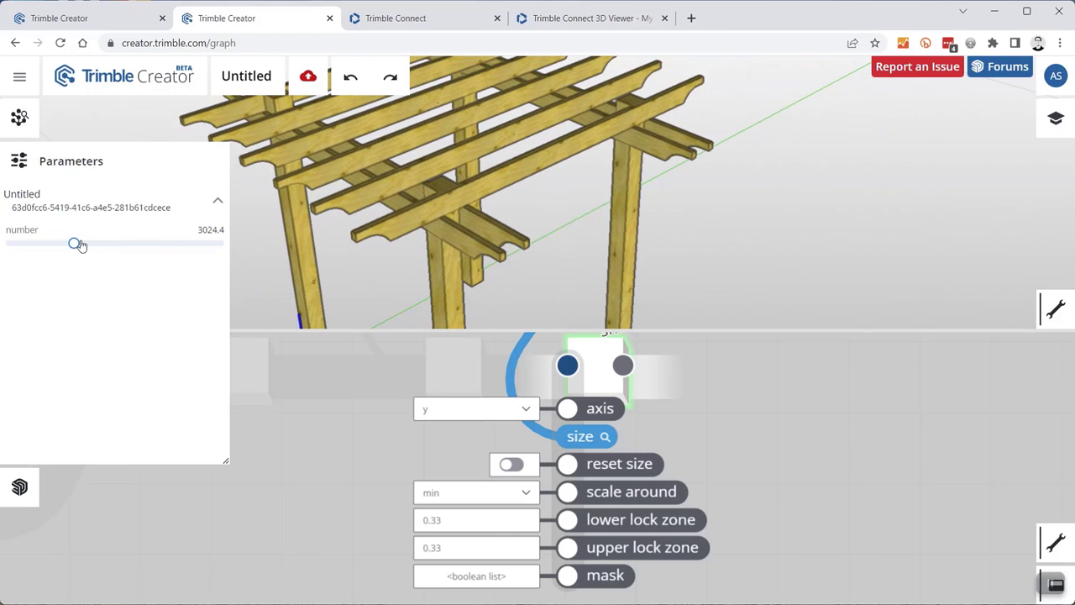
{"action": "mouse_move", "coordinate": [74, 242]}
{"action": "left_mouse_down"}
{"action": "mouse_move", "coordinate": [127, 243]}
{"action": "mouse_move", "coordinate": [50, 244]}
{"action": "mouse_move", "coordinate": [95, 242]}
{"action": "left_mouse_up"}
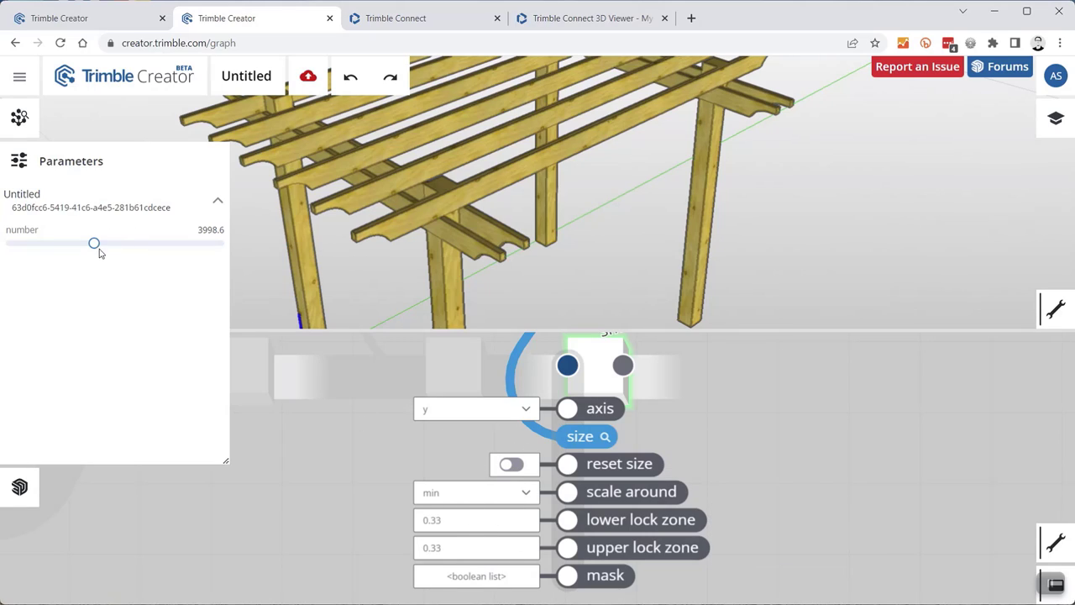
{"action": "left_click_drag", "start_coordinate": [95, 244], "coordinate": [59, 258]}
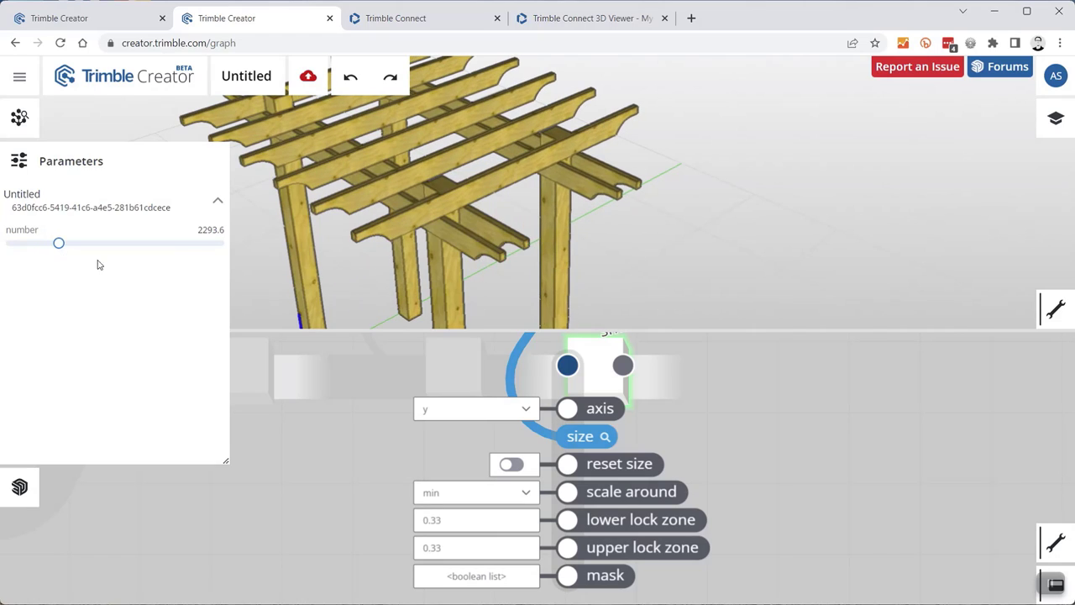
- Set the number node's min to 2000 while keeping the smart size node as the displayed result
{"action": "left_click", "coordinate": [754, 418]}
{"action": "scroll", "coordinate": [528, 468], "scroll_direction": "down", "scroll_amount": 5}
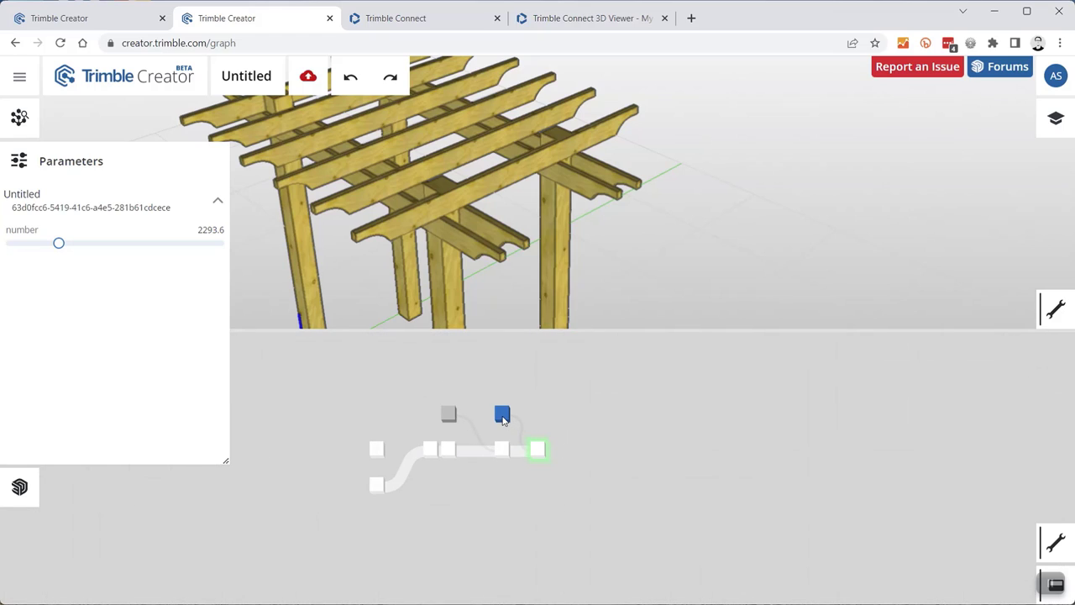
{"action": "left_click", "coordinate": [501, 417]}
{"action": "scroll", "coordinate": [502, 415], "scroll_direction": "up", "scroll_amount": 5}
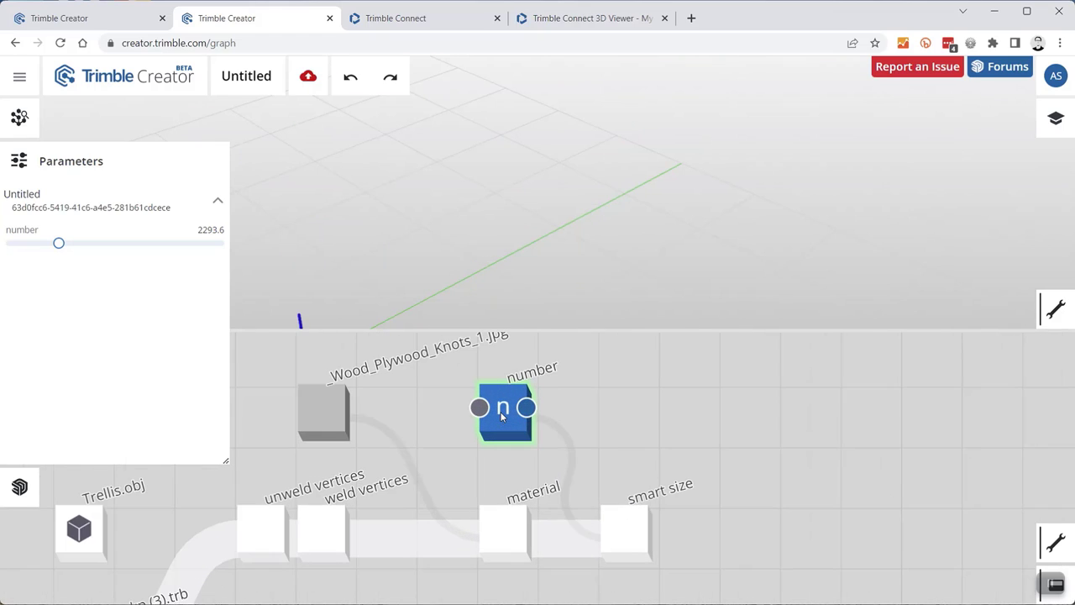
{"action": "left_click", "coordinate": [616, 514]}
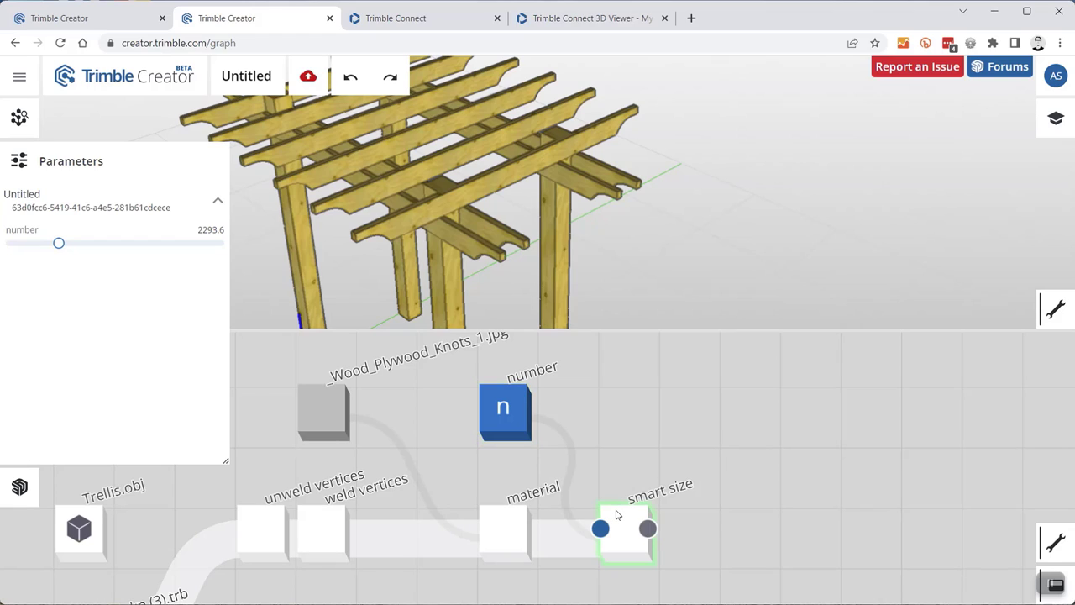
{"action": "left_click", "coordinate": [488, 417]}
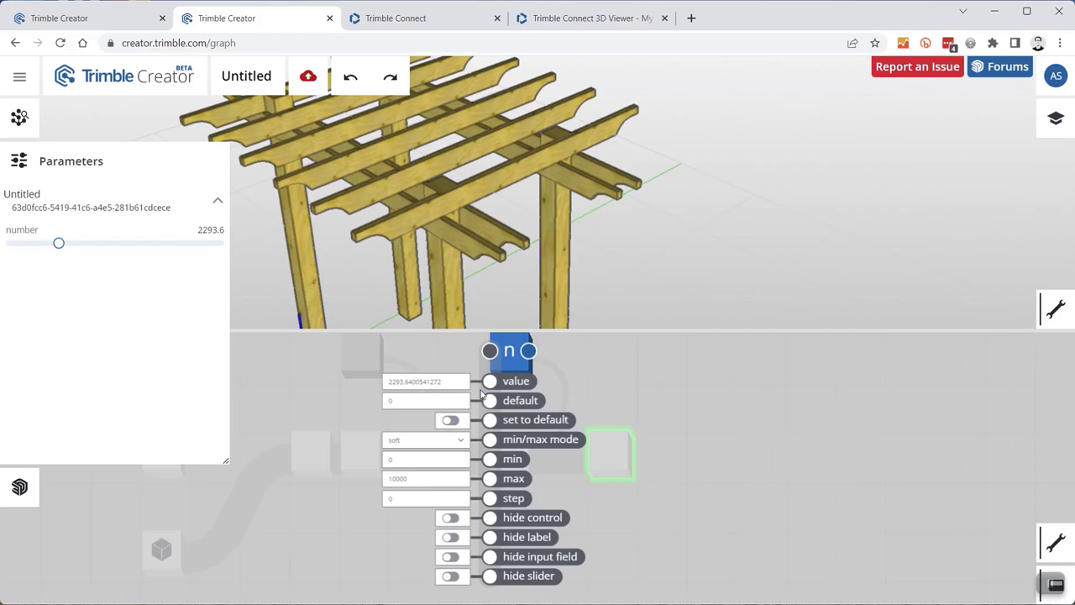
{"action": "scroll", "coordinate": [419, 384], "scroll_direction": "up", "scroll_amount": 3}
{"action": "scroll", "coordinate": [419, 385], "scroll_direction": "up", "scroll_amount": 1}
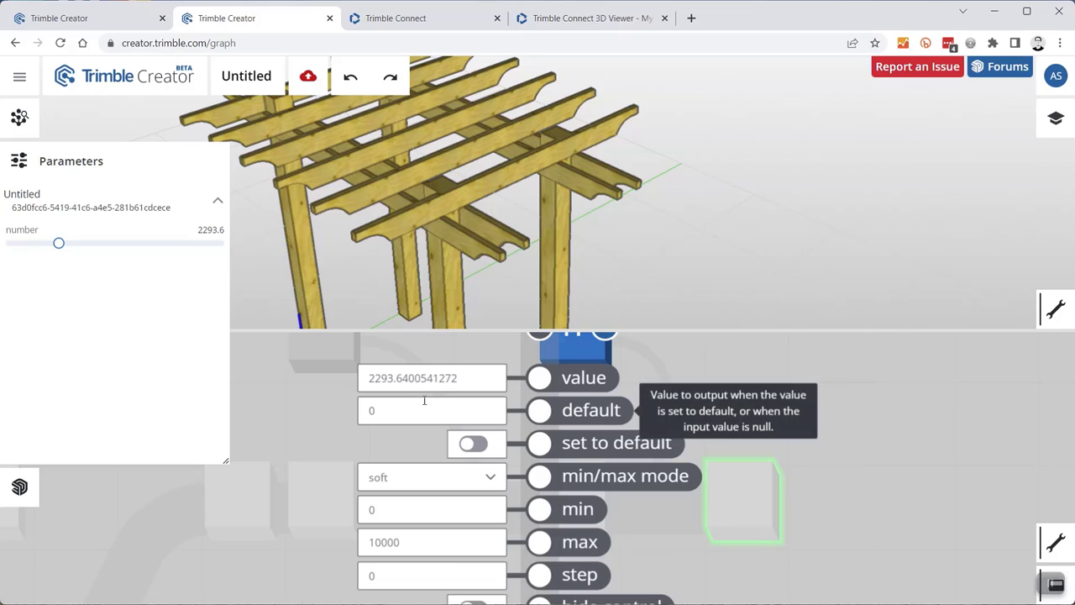
{"action": "double_click", "coordinate": [375, 515]}
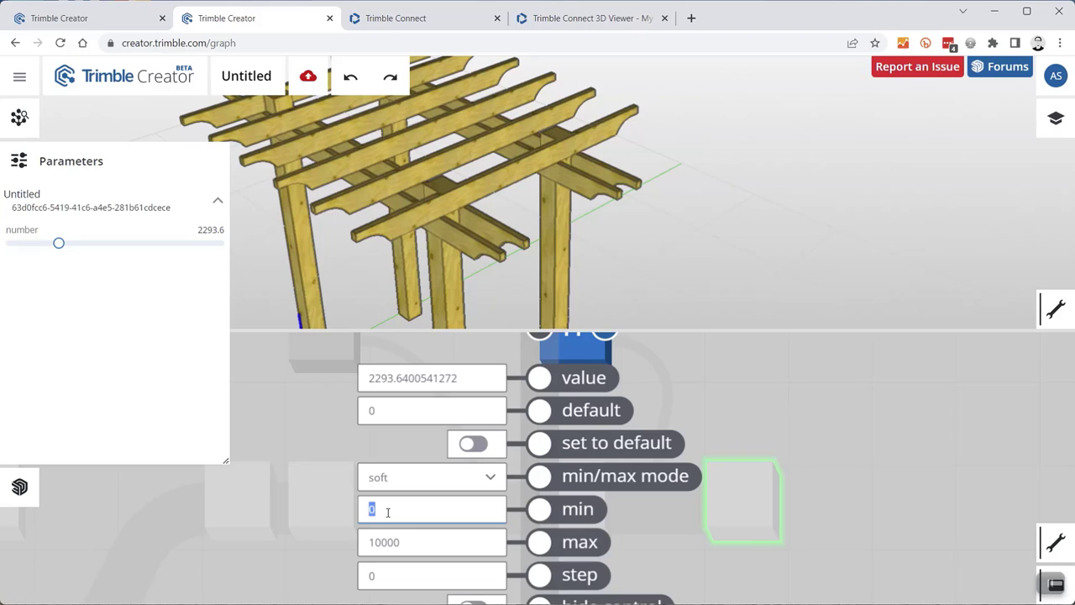
{"action": "type", "text": "2000"}
{"action": "double_click", "coordinate": [388, 511]}
- Set the number node's default to 2000 and reset its value to that default
{"action": "double_click", "coordinate": [408, 411]}
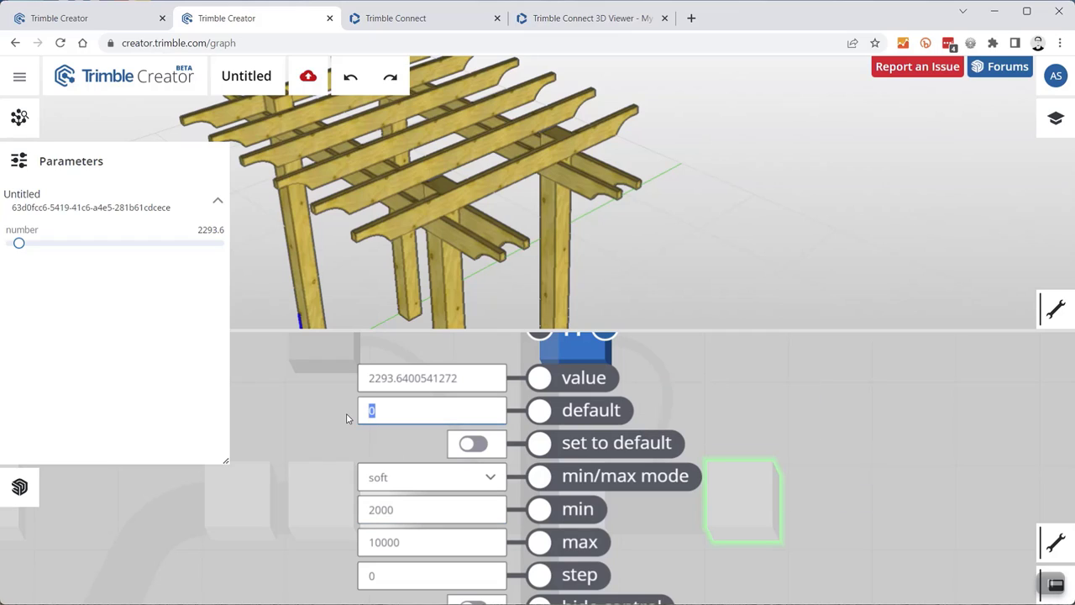
{"action": "type", "text": "2000"}
{"action": "left_click", "coordinate": [473, 443]}
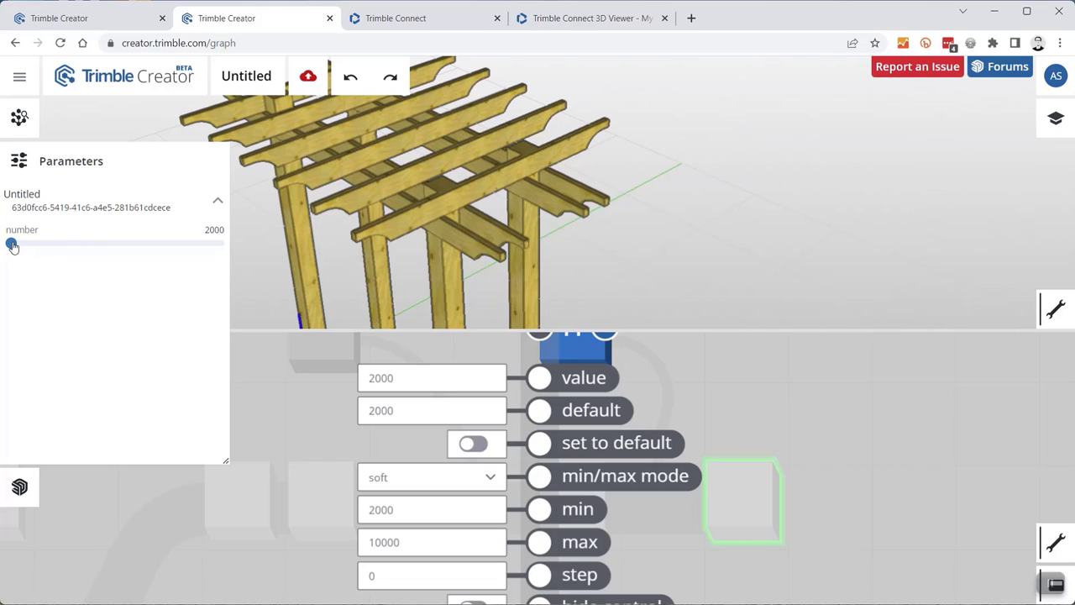
- Set the number node's step to 100 and bring the number parameter to its minimum of 2000
{"action": "mouse_move", "coordinate": [11, 243]}
{"action": "left_mouse_down"}
{"action": "mouse_move", "coordinate": [29, 244]}
{"action": "mouse_move", "coordinate": [16, 243]}
{"action": "left_mouse_up"}
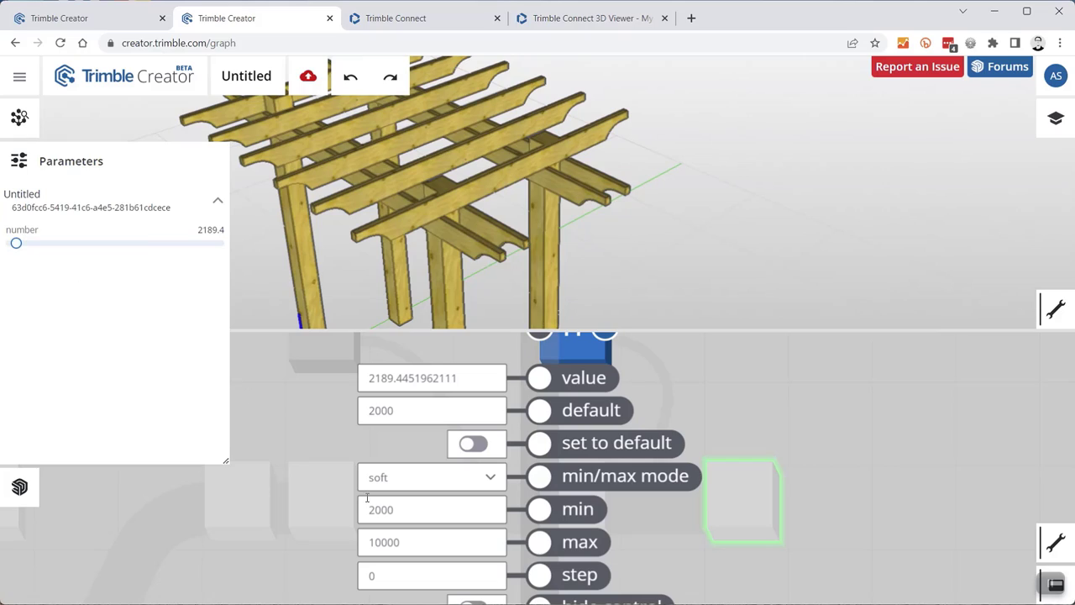
{"action": "left_click_drag", "start_coordinate": [412, 573], "coordinate": [353, 581]}
{"action": "type", "text": "100"}
{"action": "double_click", "coordinate": [358, 577]}
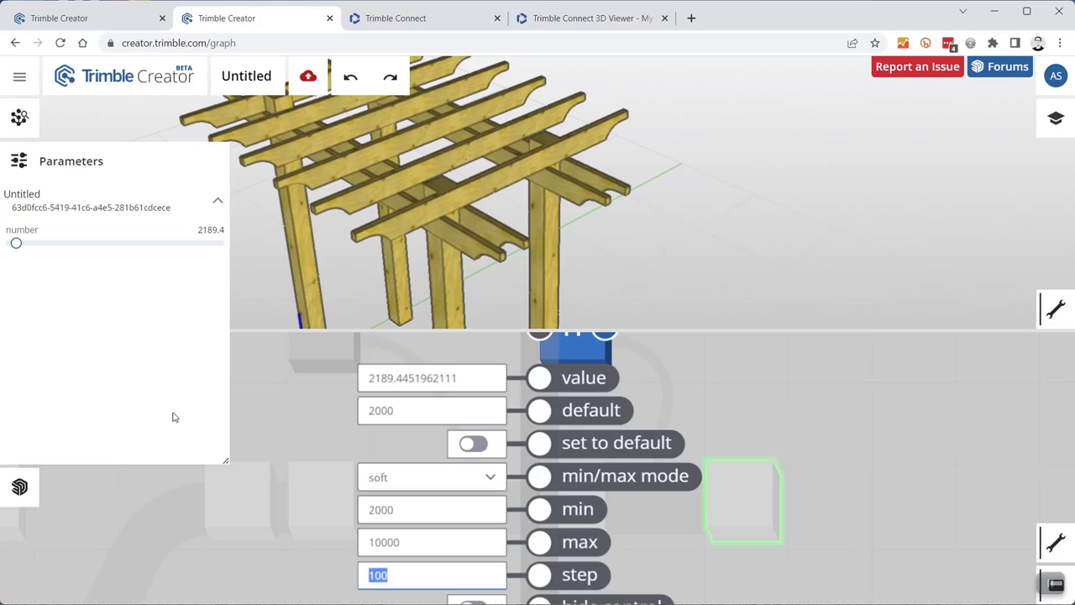
{"action": "left_click", "coordinate": [16, 243]}
{"action": "mouse_move", "coordinate": [16, 244]}
{"action": "left_mouse_down"}
{"action": "mouse_move", "coordinate": [84, 242]}
{"action": "mouse_move", "coordinate": [9, 252]}
{"action": "left_mouse_up"}
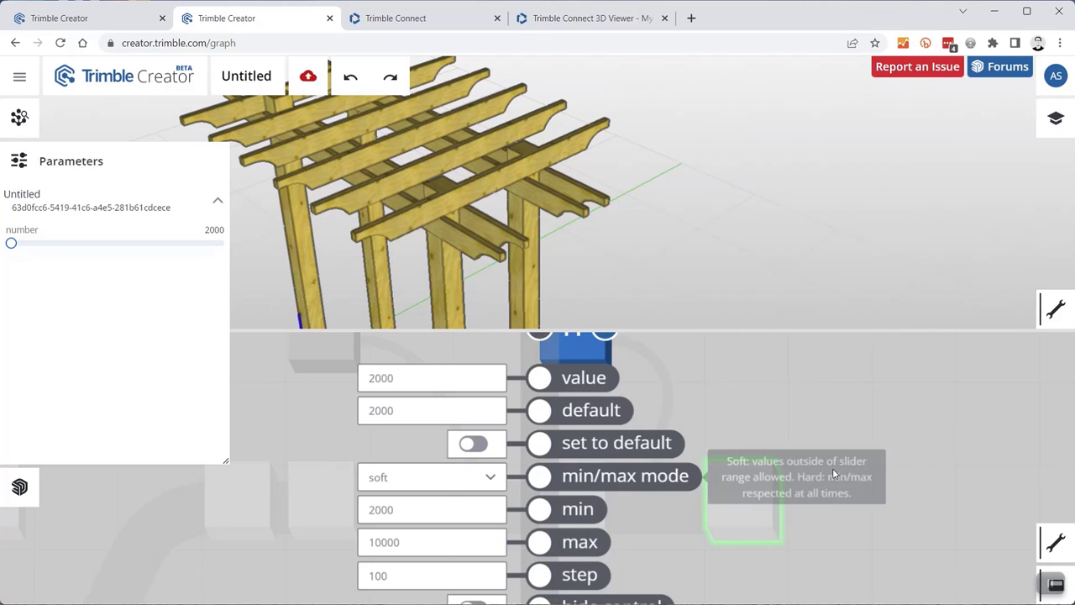
- Rename the number node in the graph as Length
{"action": "scroll", "coordinate": [904, 468], "scroll_direction": "down", "scroll_amount": 2}
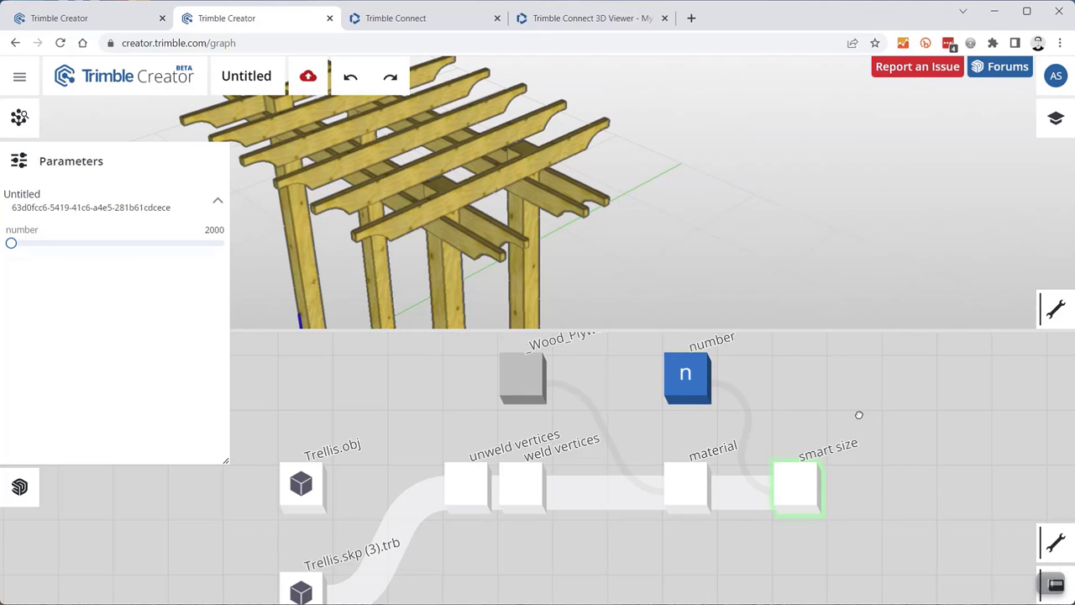
{"action": "scroll", "coordinate": [858, 414], "scroll_direction": "right", "scroll_amount": 2}
{"action": "scroll", "coordinate": [636, 432], "scroll_direction": "up", "scroll_amount": 1}
{"action": "scroll", "coordinate": [636, 431], "scroll_direction": "up", "scroll_amount": 4}
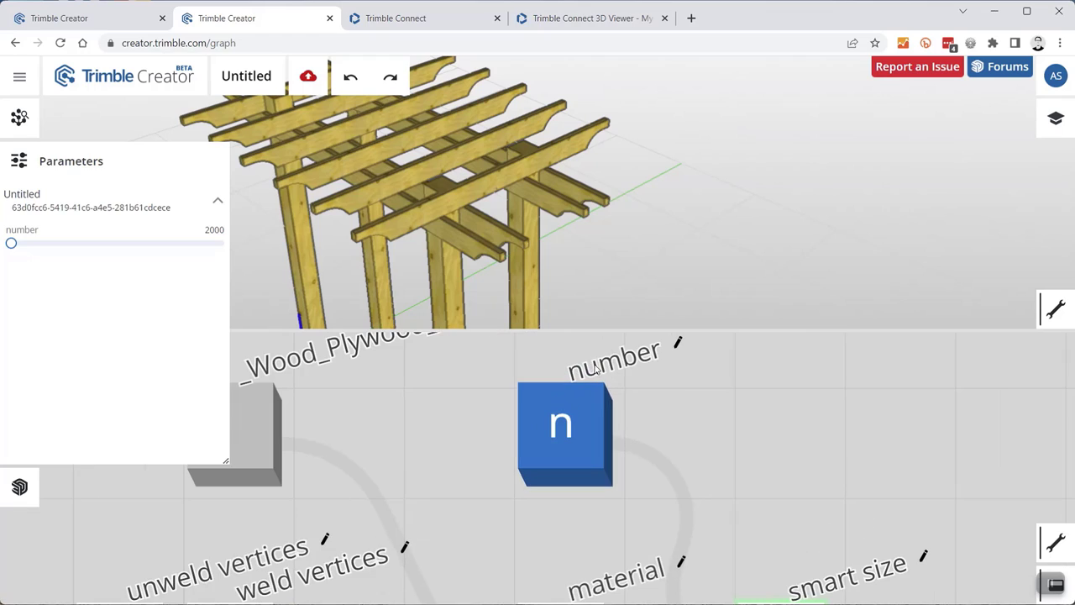
{"action": "scroll", "coordinate": [624, 413], "scroll_direction": "right", "scroll_amount": 2}
{"action": "scroll", "coordinate": [624, 413], "scroll_direction": "up", "scroll_amount": 1}
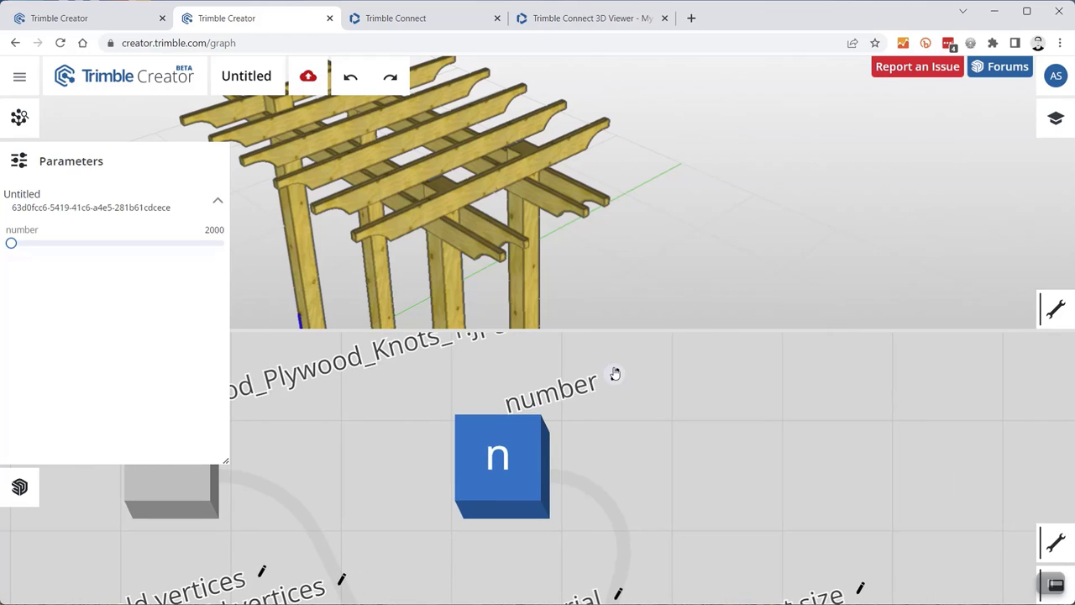
{"action": "double_click", "coordinate": [615, 373]}
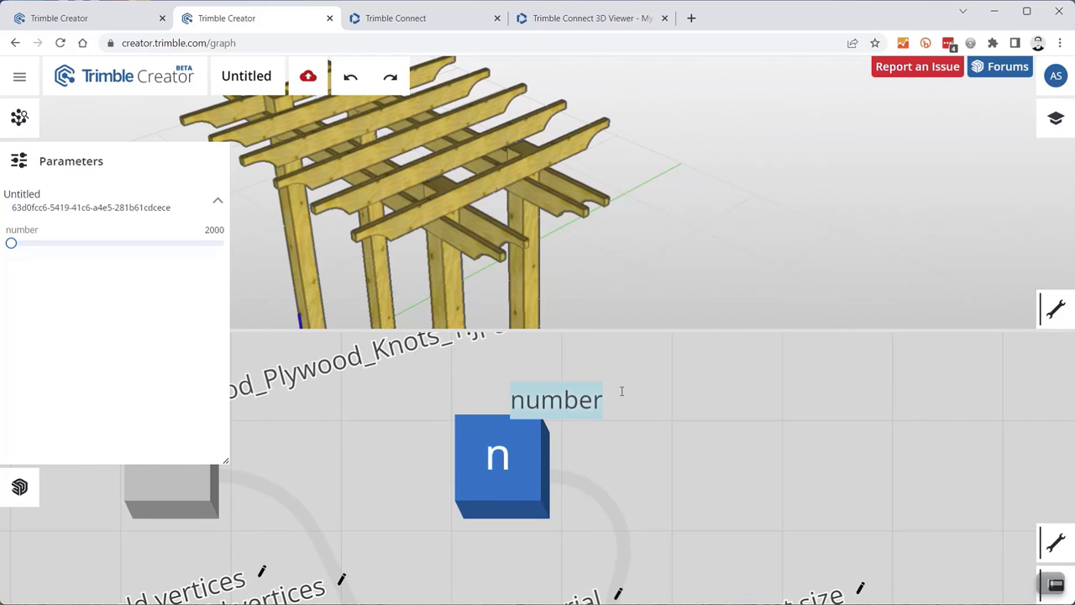
{"action": "type", "text": "Length"}
{"action": "key", "text": "Return"}
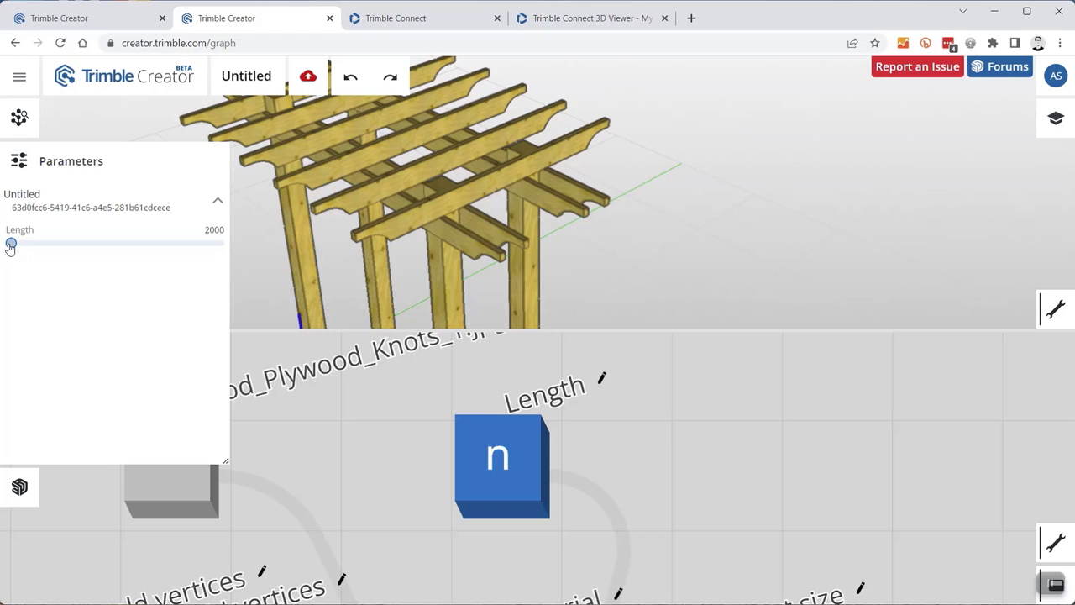
- Stretch the trellis by raising the Length parameter above its minimum and close the parameters
{"action": "left_click_drag", "start_coordinate": [12, 244], "coordinate": [50, 245]}
{"action": "left_click", "coordinate": [15, 176]}
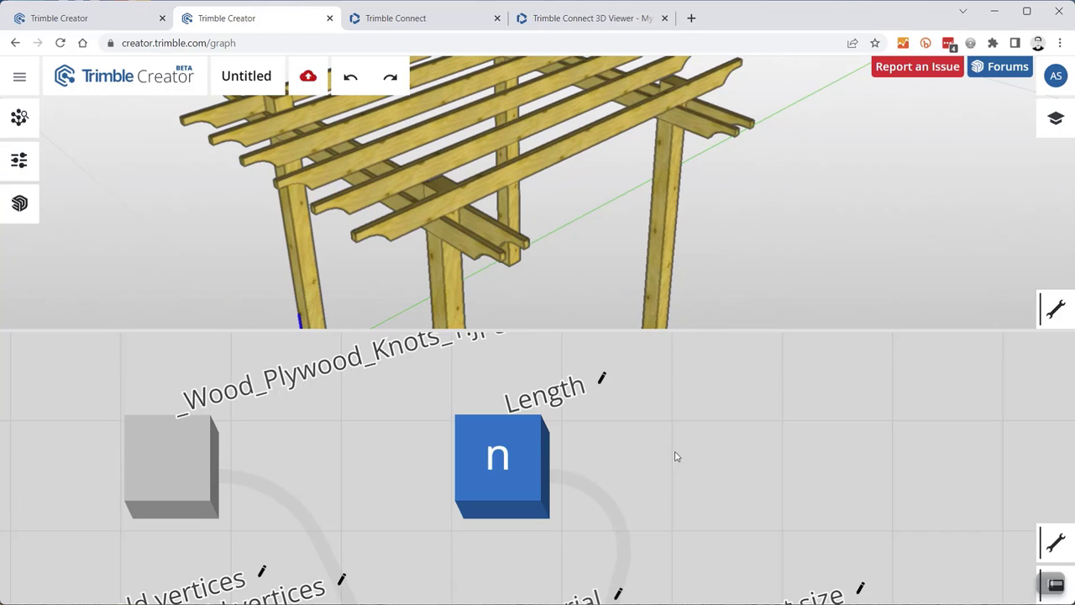
{"action": "scroll", "coordinate": [676, 461], "scroll_direction": "down", "scroll_amount": 3}
{"action": "scroll", "coordinate": [664, 446], "scroll_direction": "down", "scroll_amount": 4}
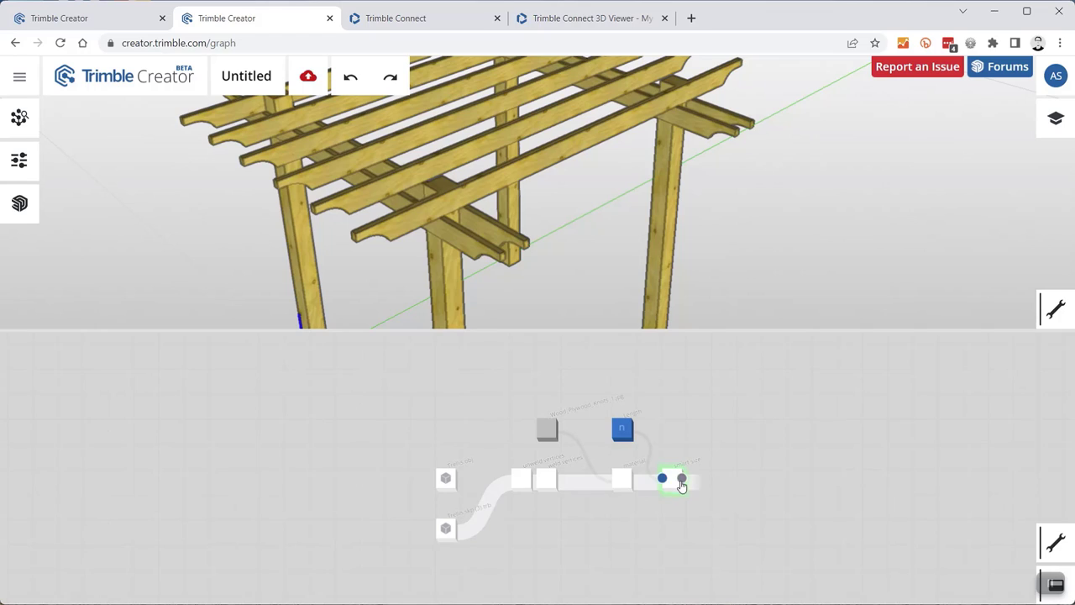
{"action": "scroll", "coordinate": [684, 494], "scroll_direction": "up", "scroll_amount": 2}
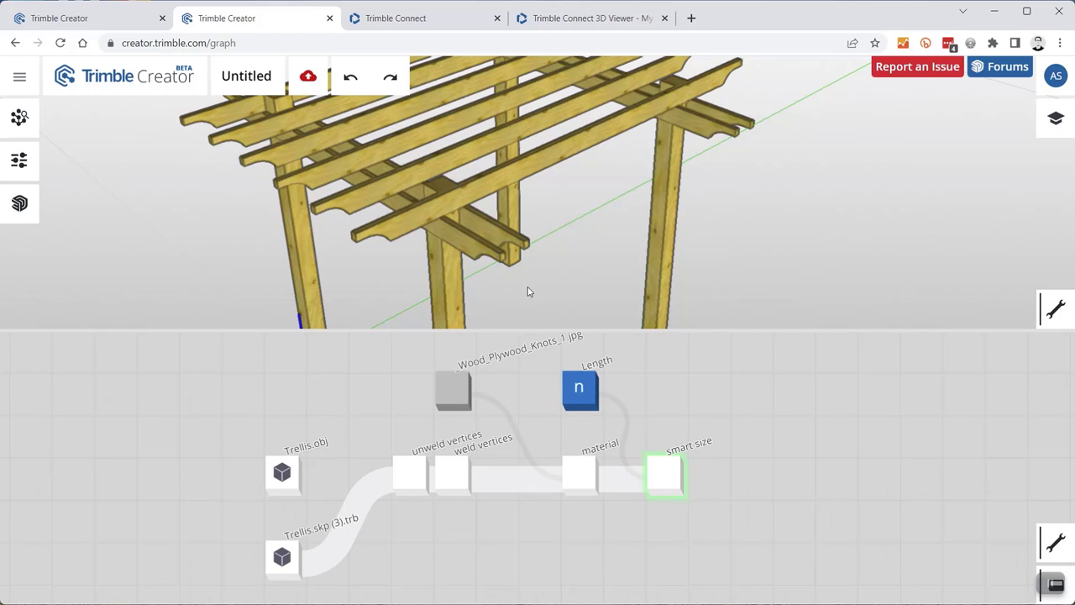
{"action": "scroll", "coordinate": [484, 282], "scroll_direction": "down", "scroll_amount": 3}
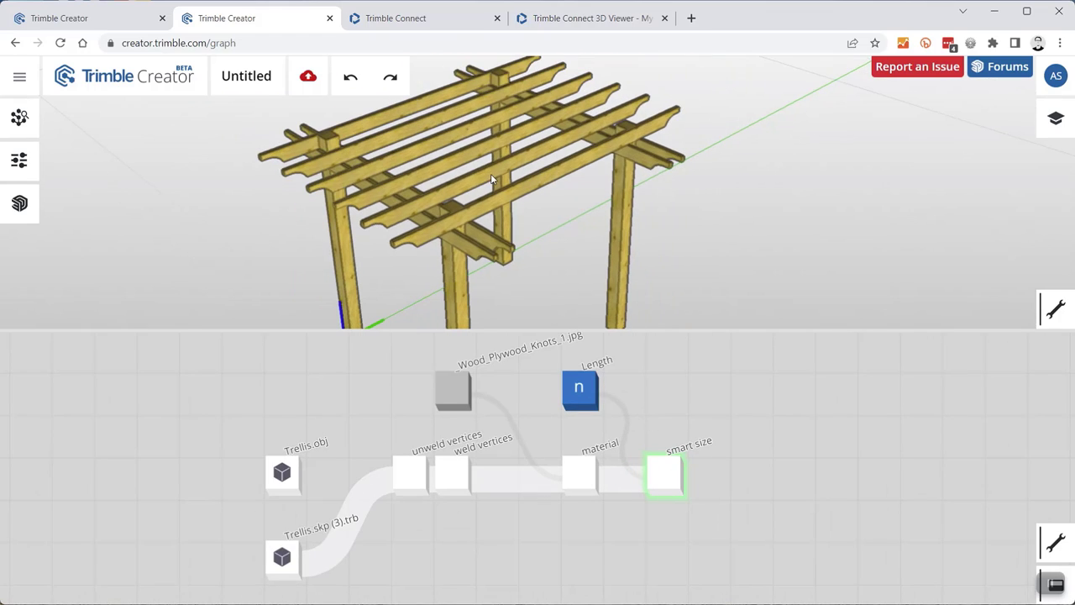
{"action": "left_click_drag", "start_coordinate": [498, 171], "coordinate": [514, 188]}
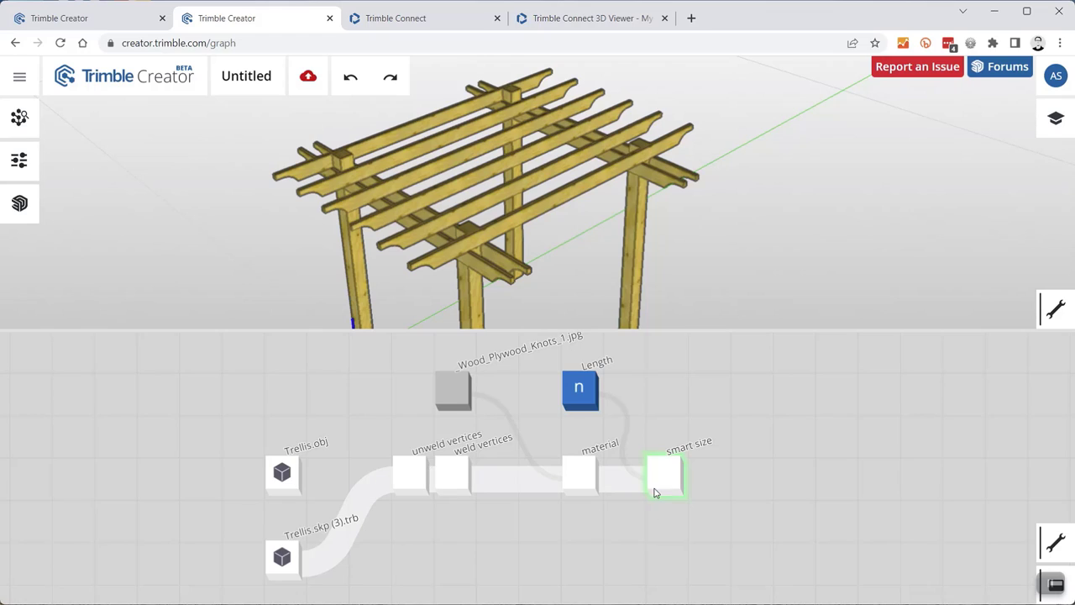
- Switch to the Scaled trellis graph and examine how Trellis.obj and Trellis.skp (2).trb feed the switch node
{"action": "left_click", "coordinate": [106, 19]}
{"action": "scroll", "coordinate": [280, 484], "scroll_direction": "up", "scroll_amount": 5}
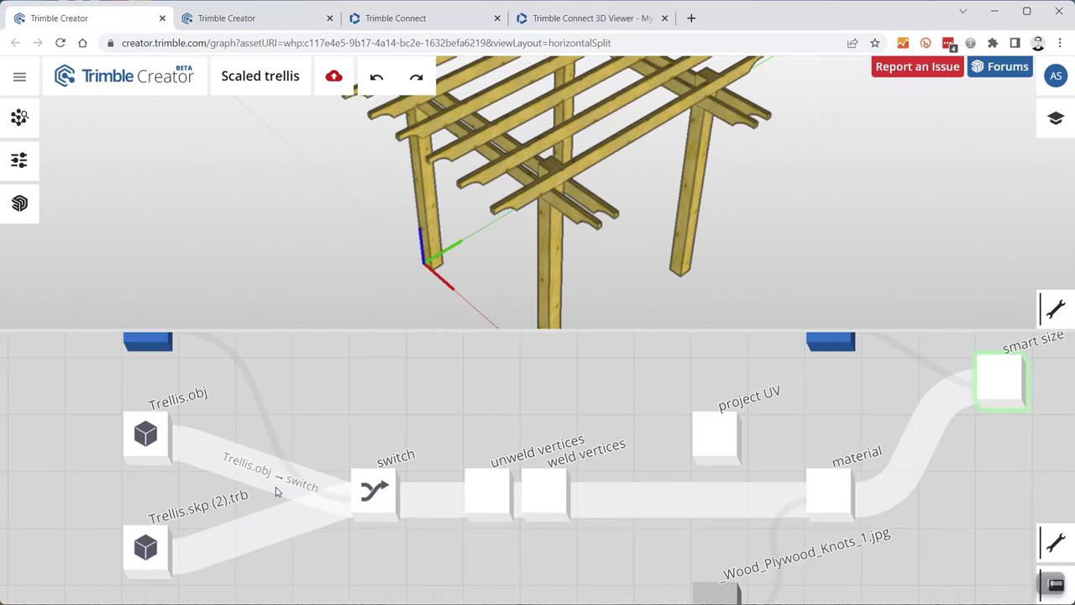
{"action": "left_click_drag", "start_coordinate": [389, 412], "coordinate": [519, 372]}
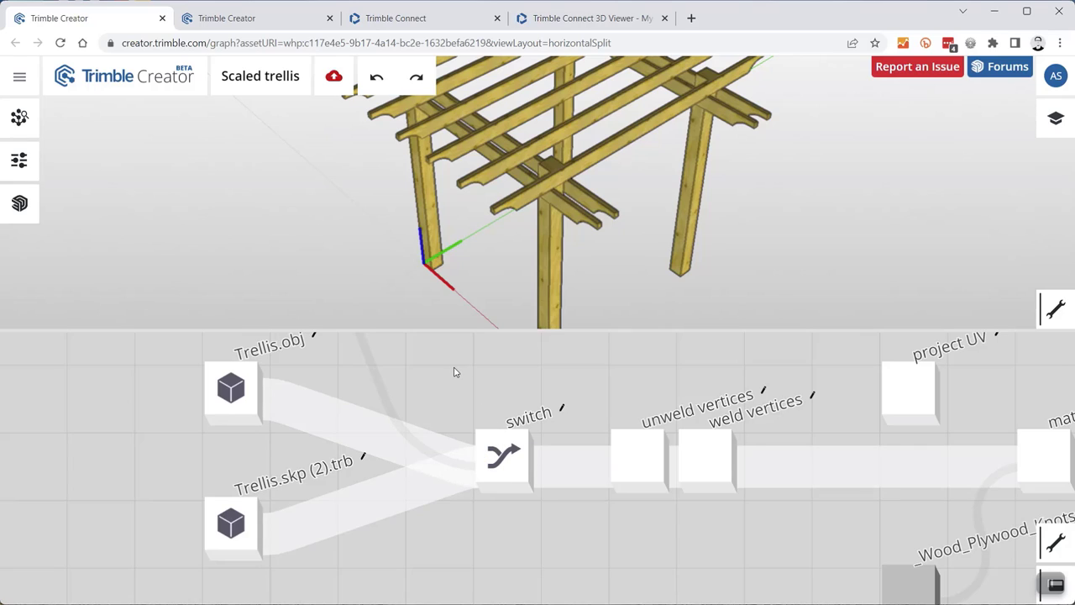
{"action": "left_click_drag", "start_coordinate": [457, 373], "coordinate": [430, 383]}
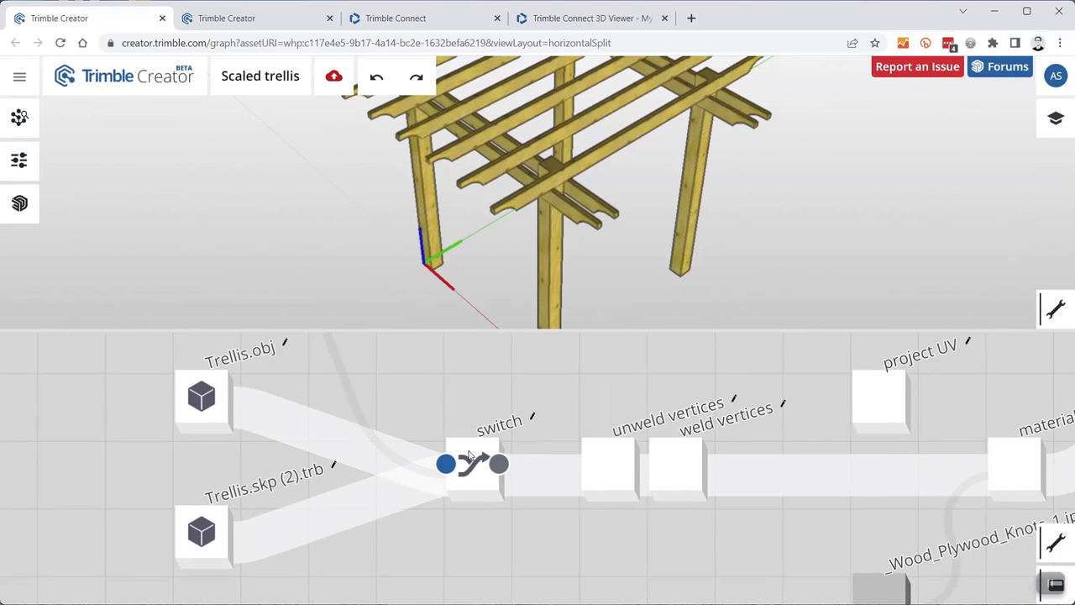
{"action": "left_click_drag", "start_coordinate": [413, 372], "coordinate": [446, 477]}
{"action": "left_click_drag", "start_coordinate": [390, 358], "coordinate": [400, 422]}
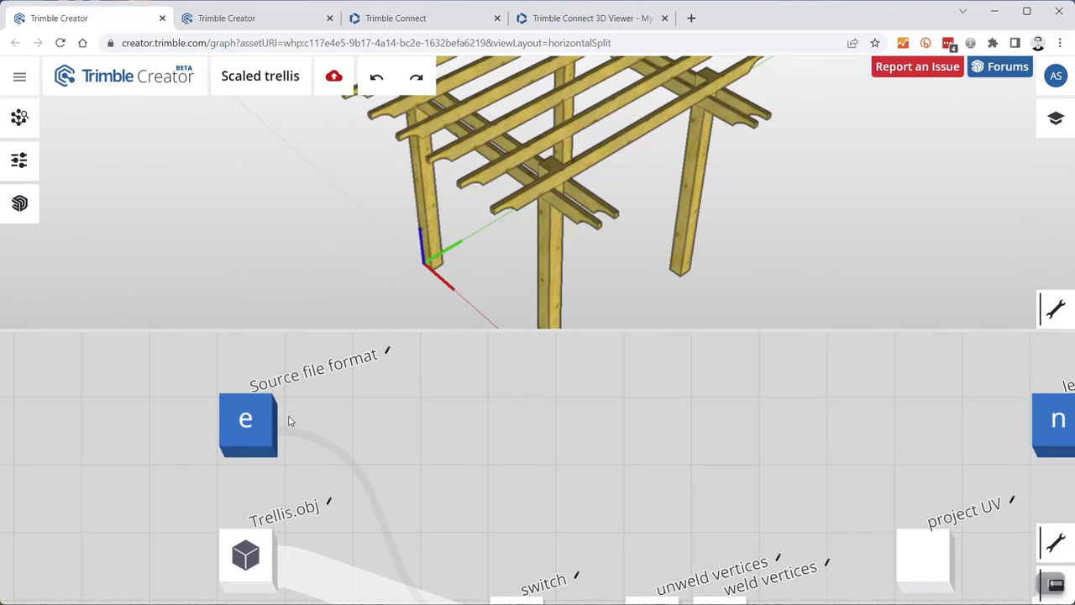
- Inspect the Source file format node's inputs and follow its connection through the switch node to the vertex nodes
{"action": "left_click", "coordinate": [248, 406]}
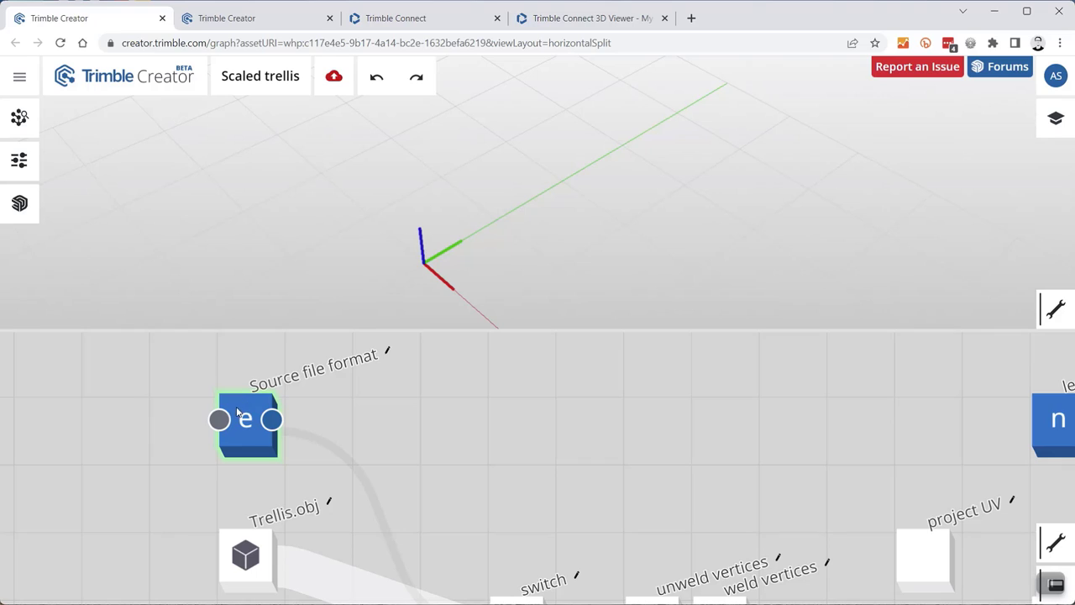
{"action": "right_click", "coordinate": [241, 411]}
{"action": "left_click", "coordinate": [229, 373]}
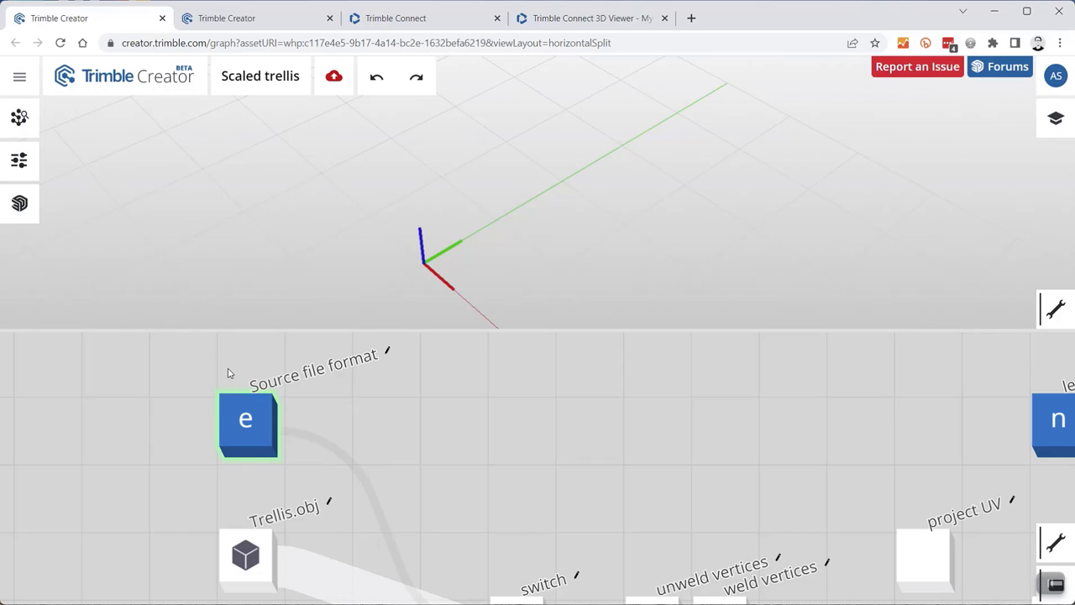
{"action": "left_click", "coordinate": [221, 422]}
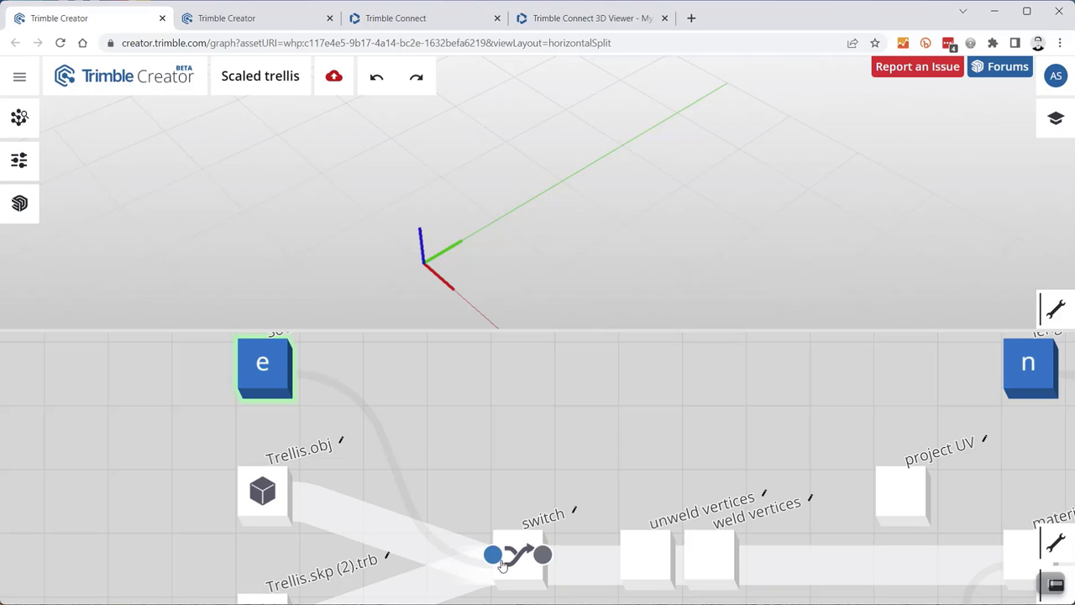
{"action": "left_click_drag", "start_coordinate": [505, 425], "coordinate": [500, 343]}
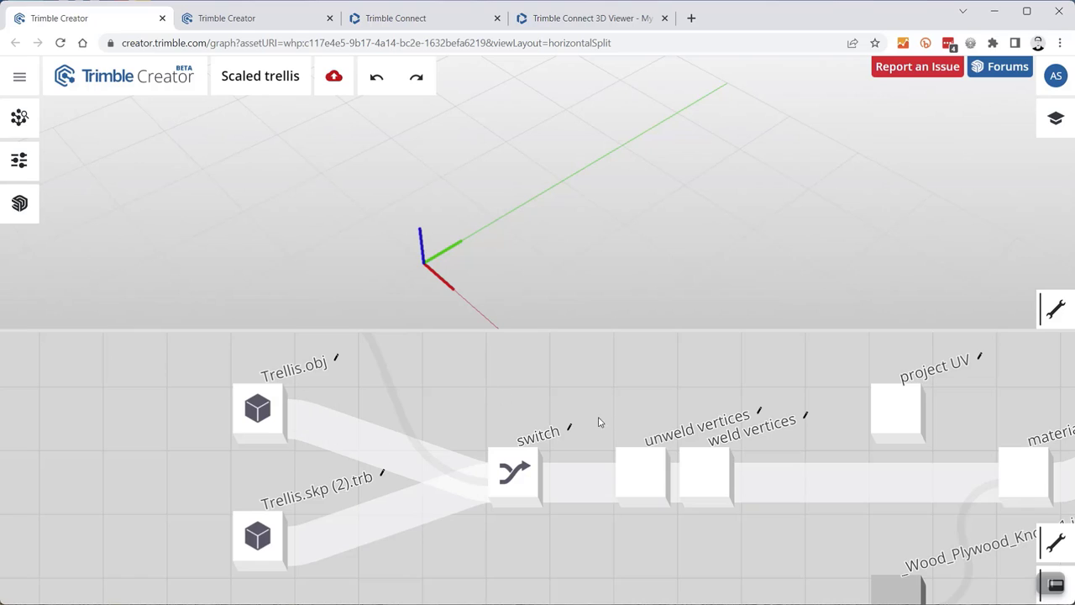
{"action": "left_click_drag", "start_coordinate": [611, 405], "coordinate": [517, 396]}
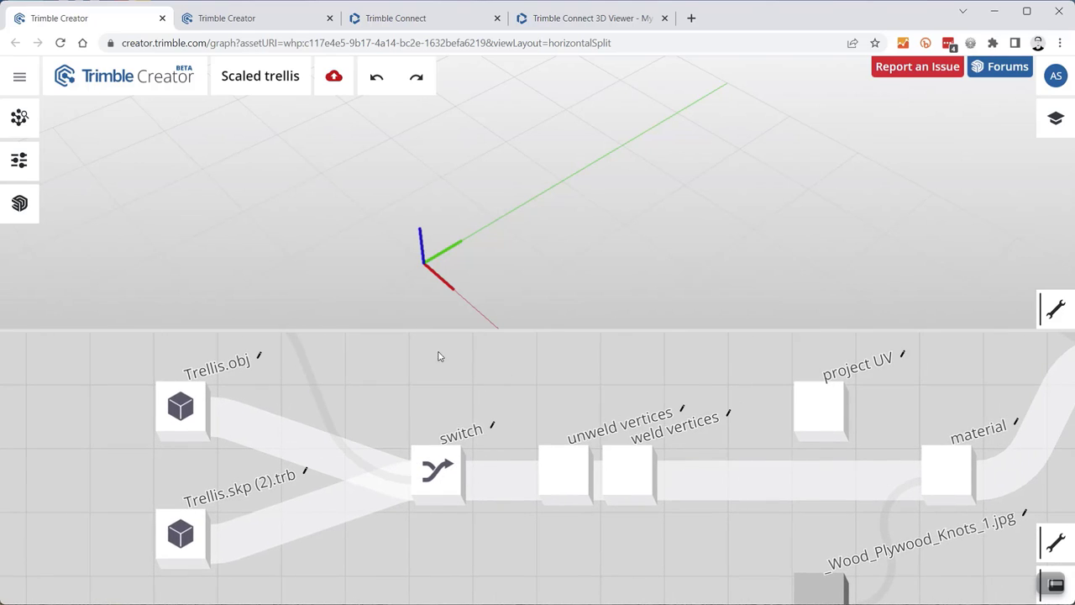
- Make the smart size node the displayed result of the Scaled trellis graph
{"action": "scroll", "coordinate": [586, 432], "scroll_direction": "down", "scroll_amount": 3}
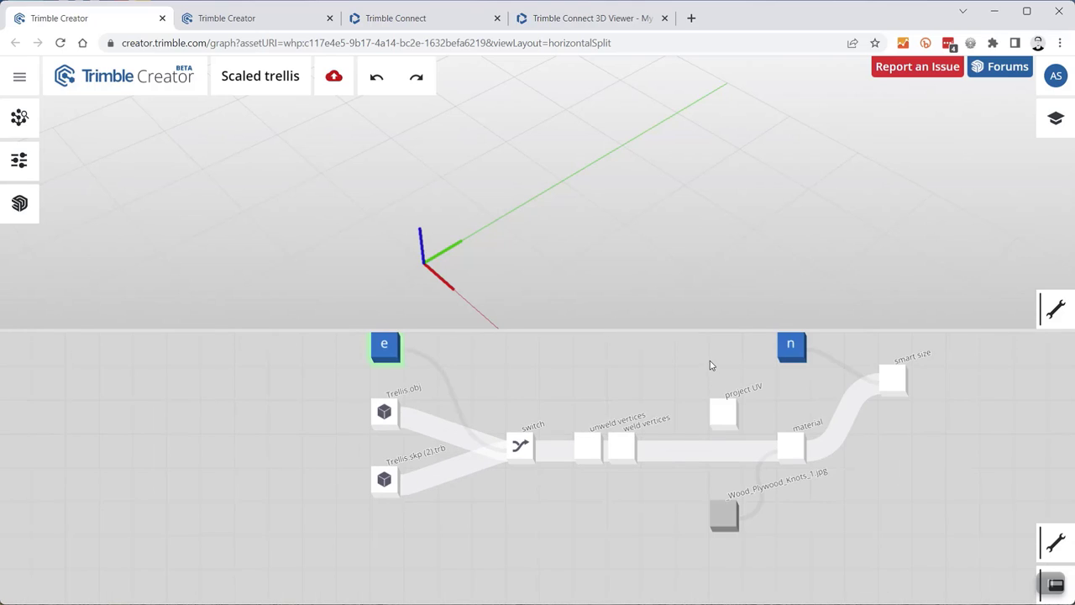
{"action": "left_click_drag", "start_coordinate": [709, 365], "coordinate": [562, 409]}
{"action": "left_click", "coordinate": [753, 431]}
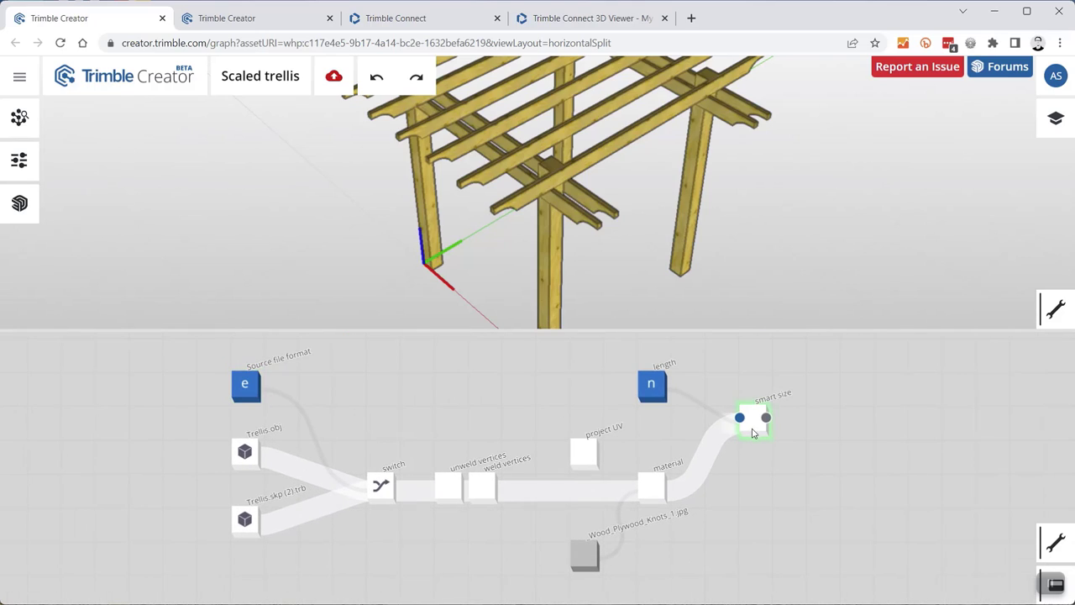
- Return to the Untitled graph and examine the resized trellis's posts, beams and rafters alongside its node chain
{"action": "left_click", "coordinate": [264, 19]}
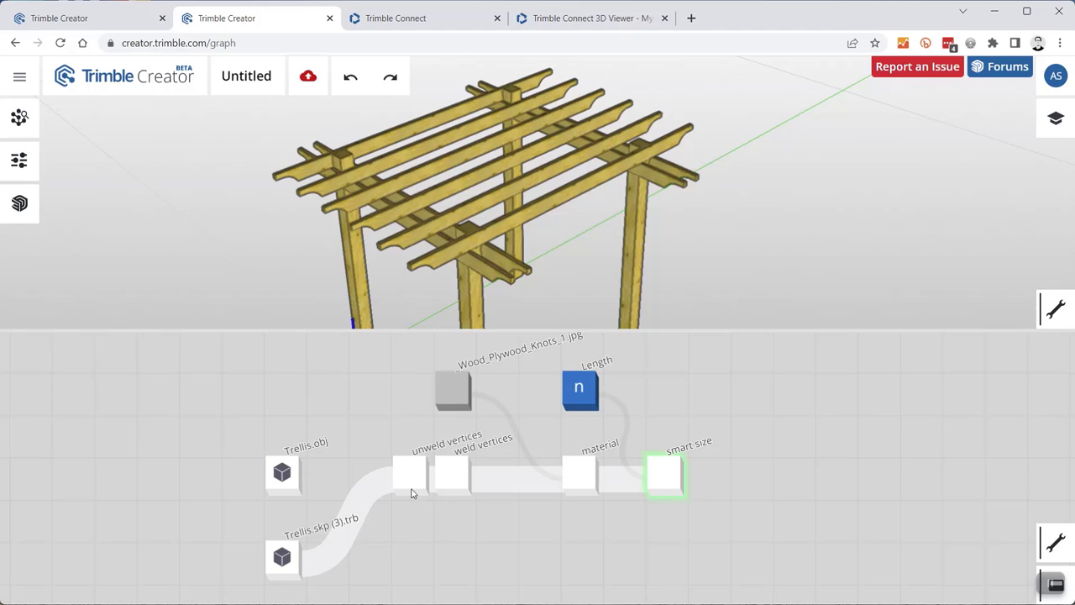
{"action": "left_click_drag", "start_coordinate": [355, 418], "coordinate": [334, 394]}
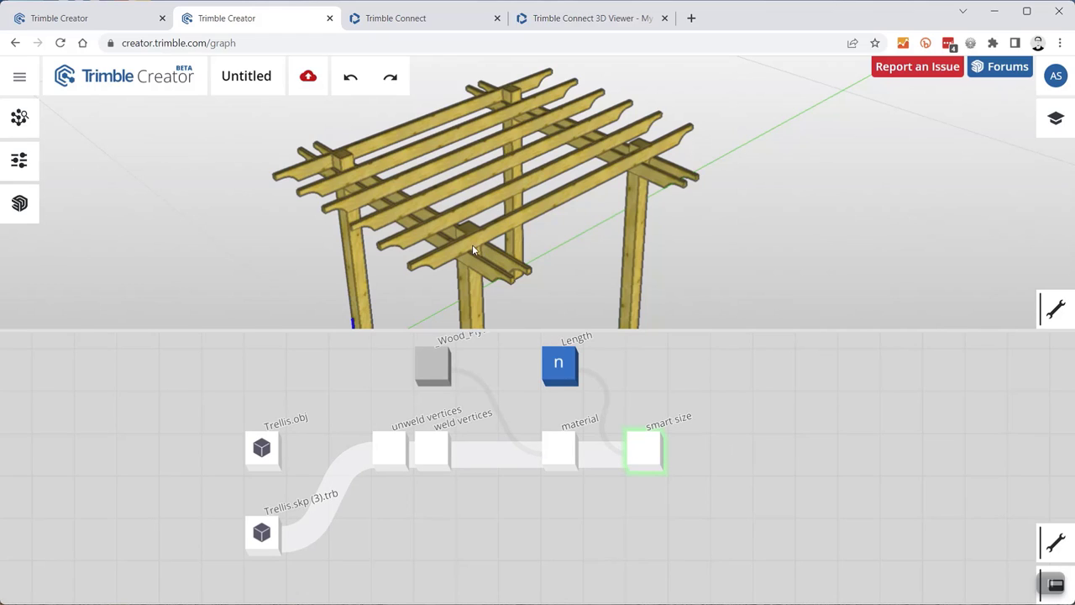
{"action": "left_click_drag", "start_coordinate": [472, 244], "coordinate": [466, 266]}
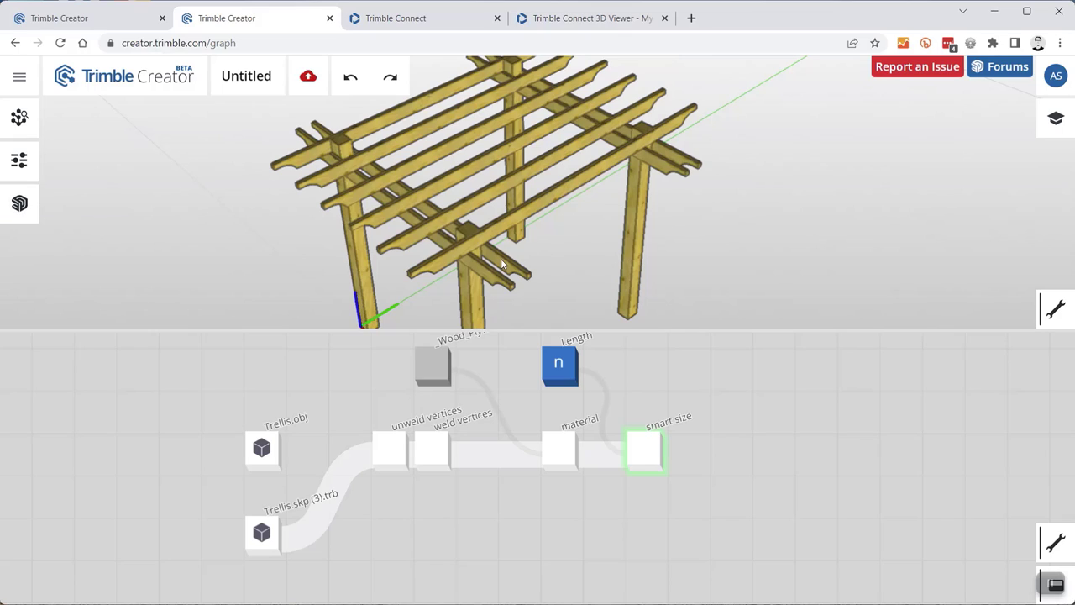
{"action": "scroll", "coordinate": [502, 265], "scroll_direction": "up", "scroll_amount": 3}
{"action": "left_click_drag", "start_coordinate": [446, 284], "coordinate": [472, 241]}
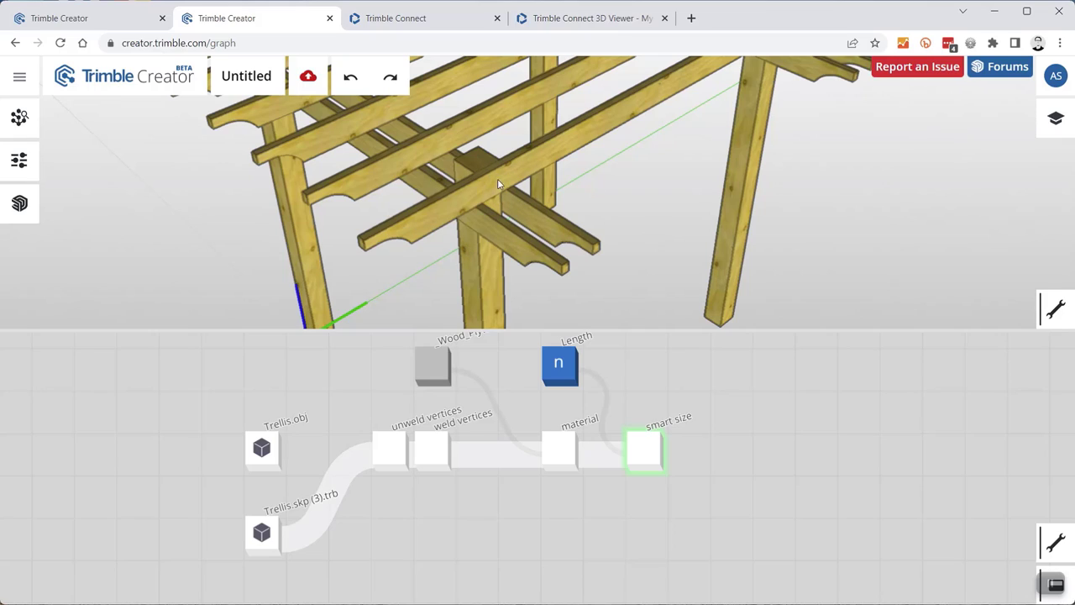
{"action": "mouse_move", "coordinate": [267, 540]}
{"action": "left_click_drag", "start_coordinate": [643, 379], "coordinate": [615, 418]}
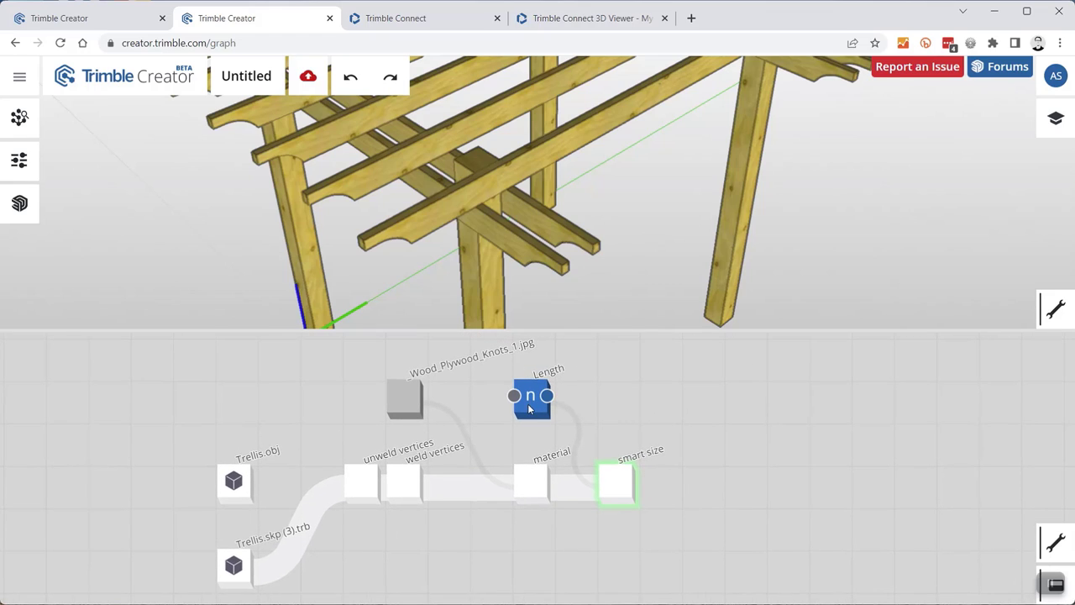
{"action": "left_click_drag", "start_coordinate": [362, 228], "coordinate": [546, 263]}
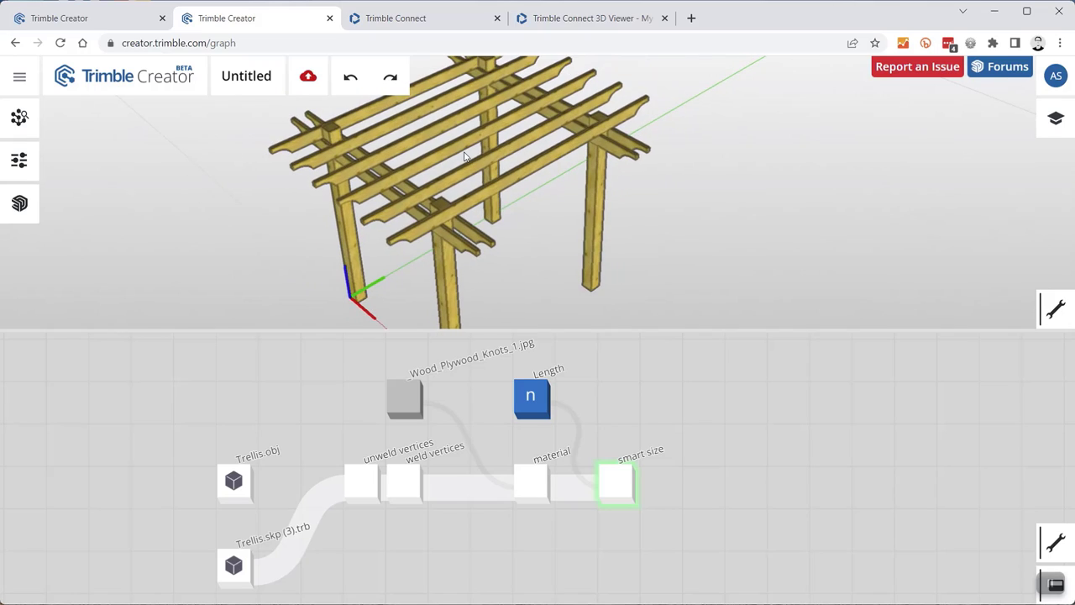